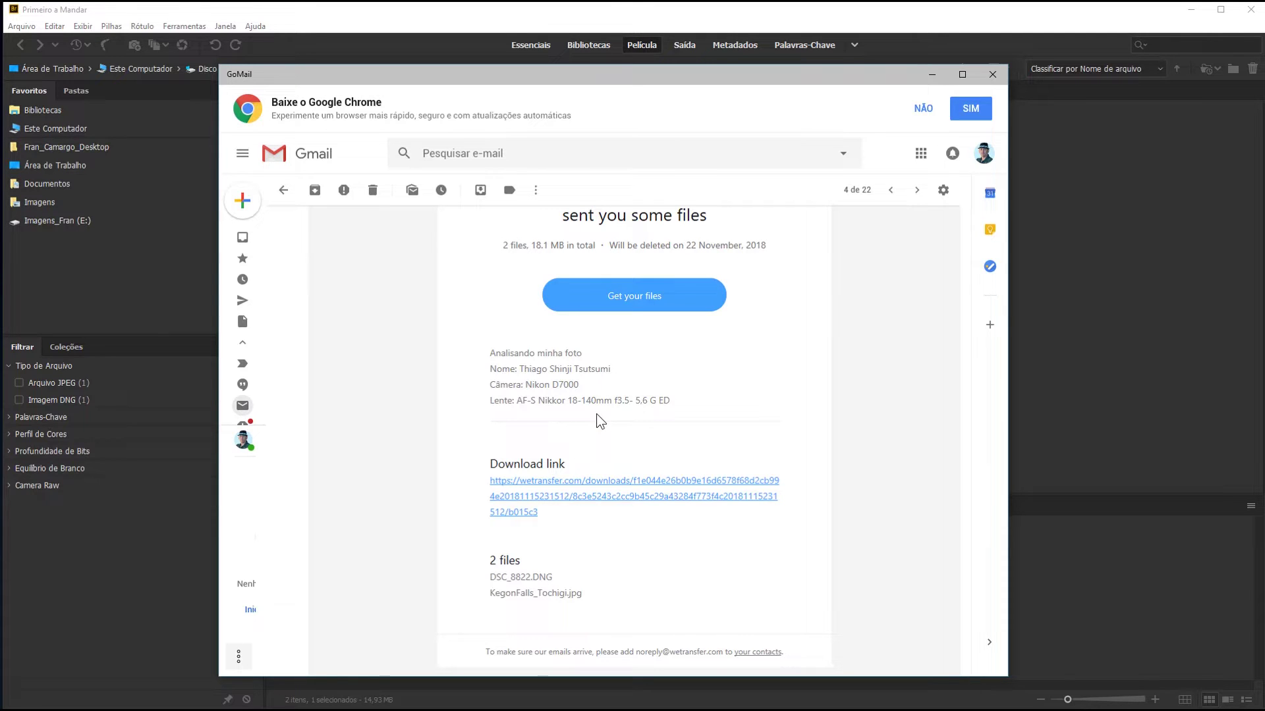
Compare KegonFalls_Tochigi.jpg with DSC_8822.DNG in full-screen preview, then open the raw in Camera Raw.
left_click(987, 73)
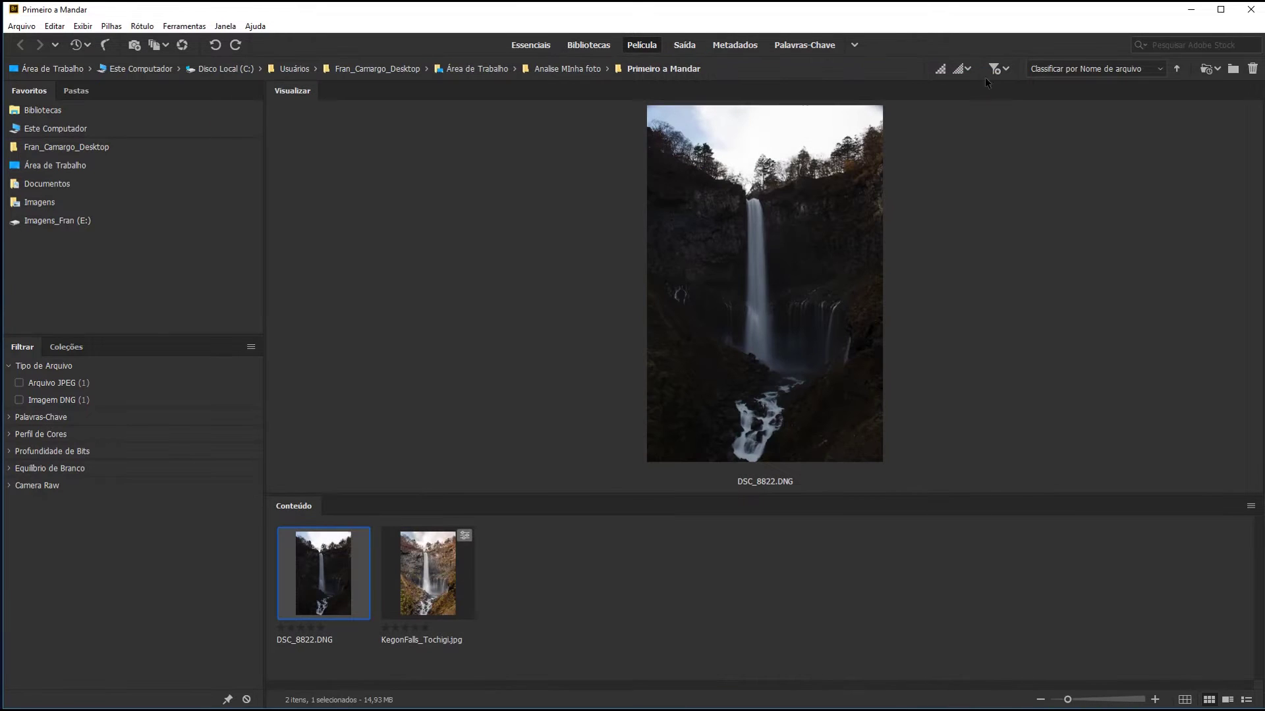
left_click(440, 584)
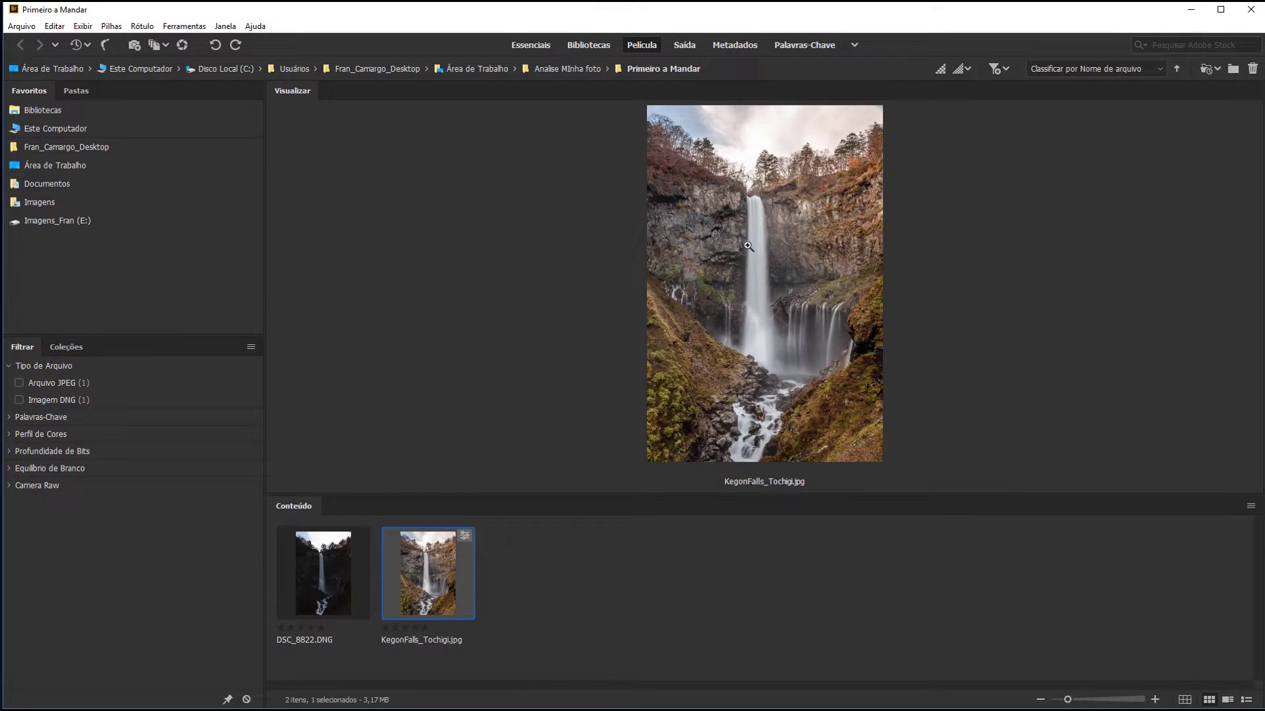
left_click(321, 574)
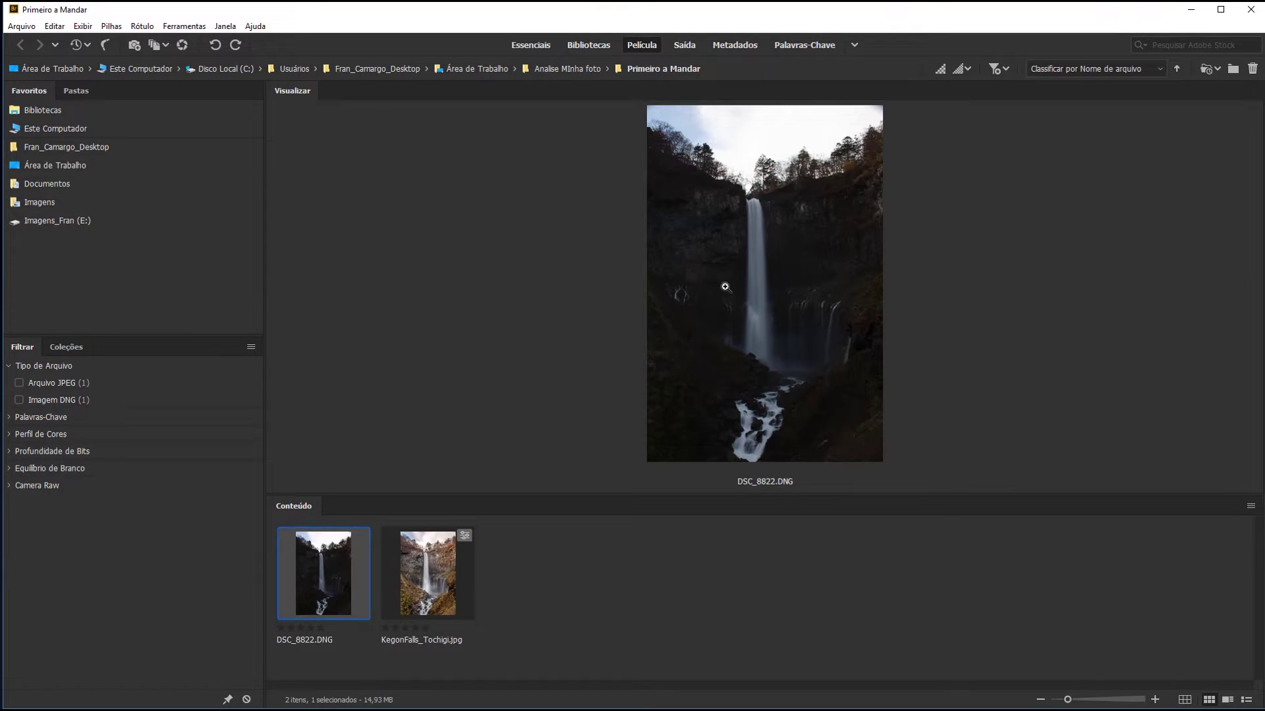
left_click(430, 575)
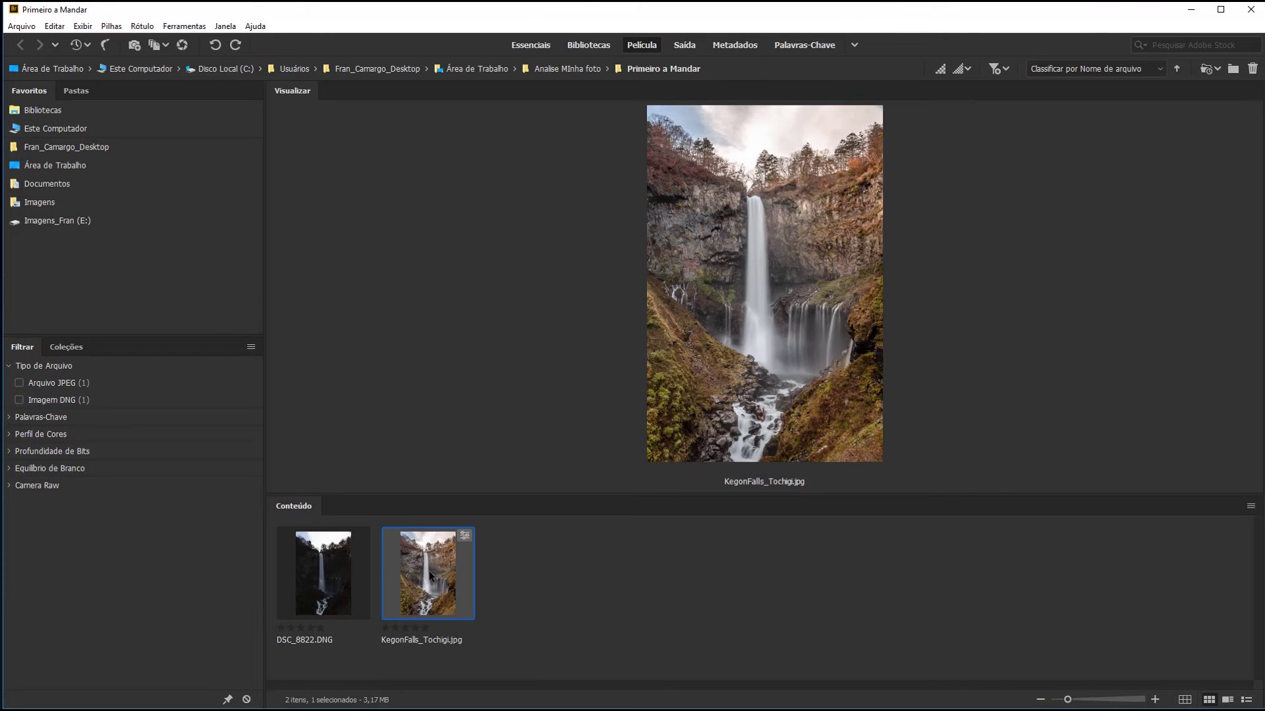
key("space")
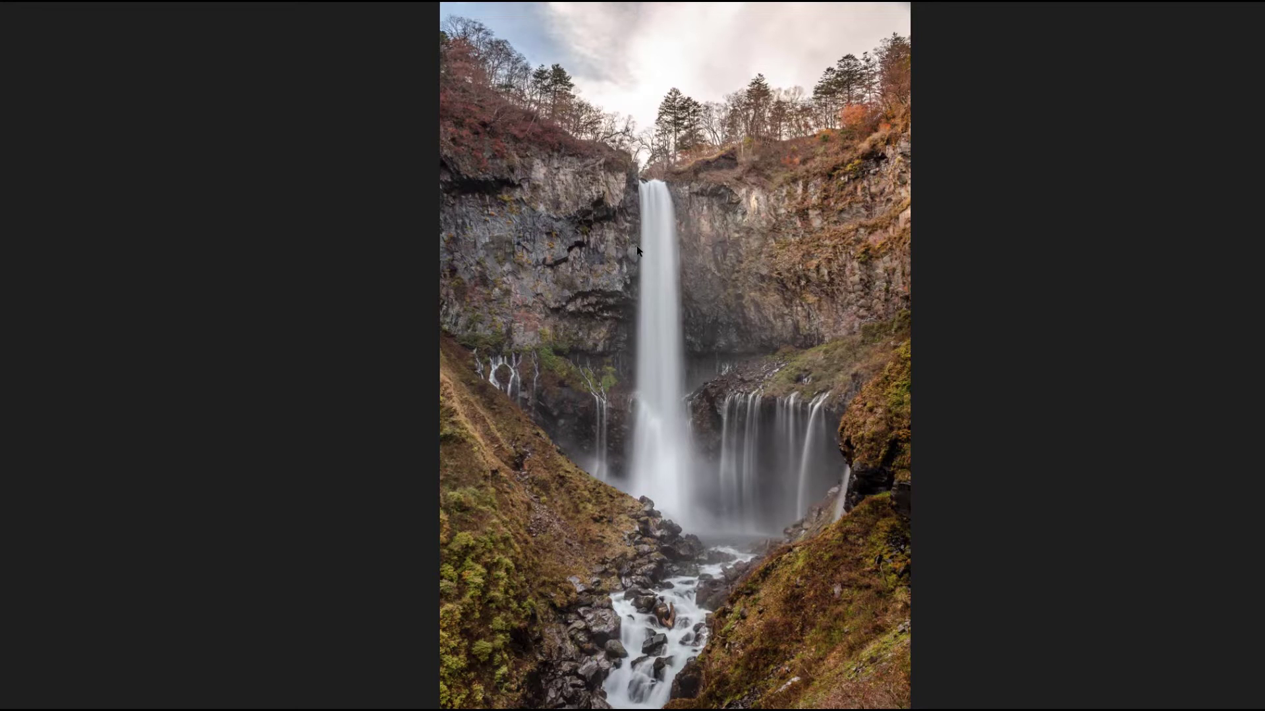
key("space")
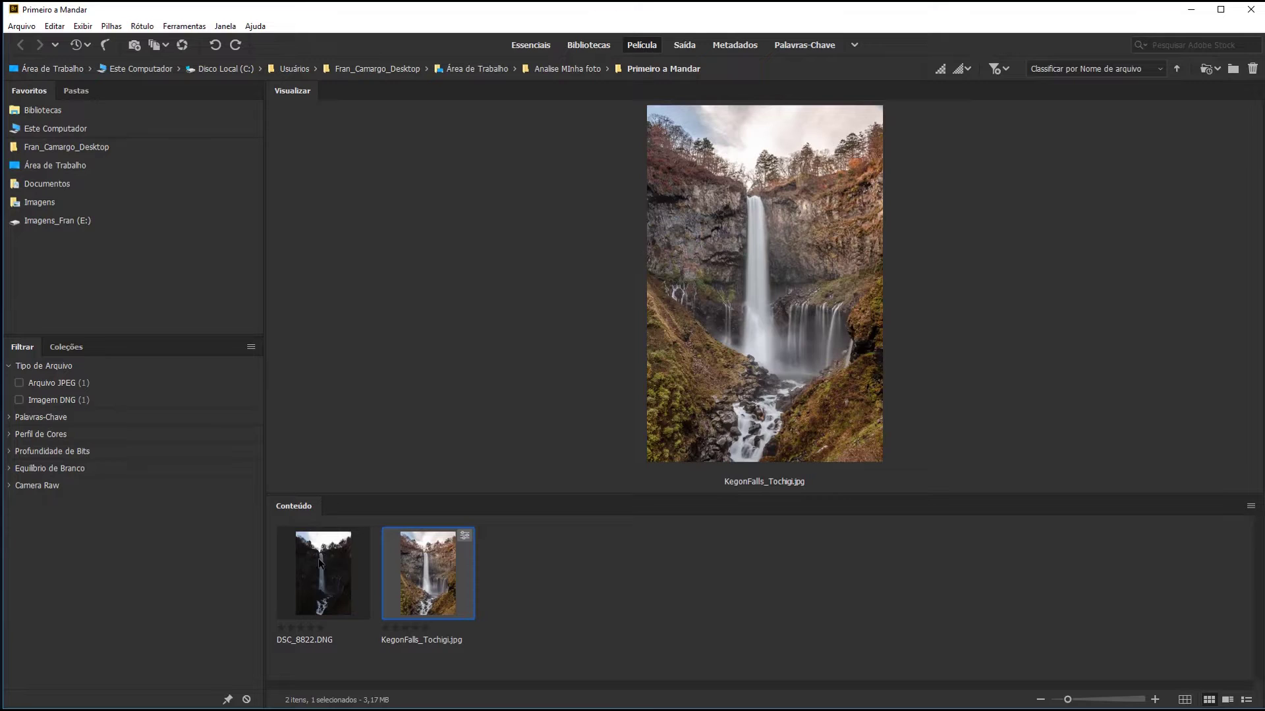
left_click(323, 562)
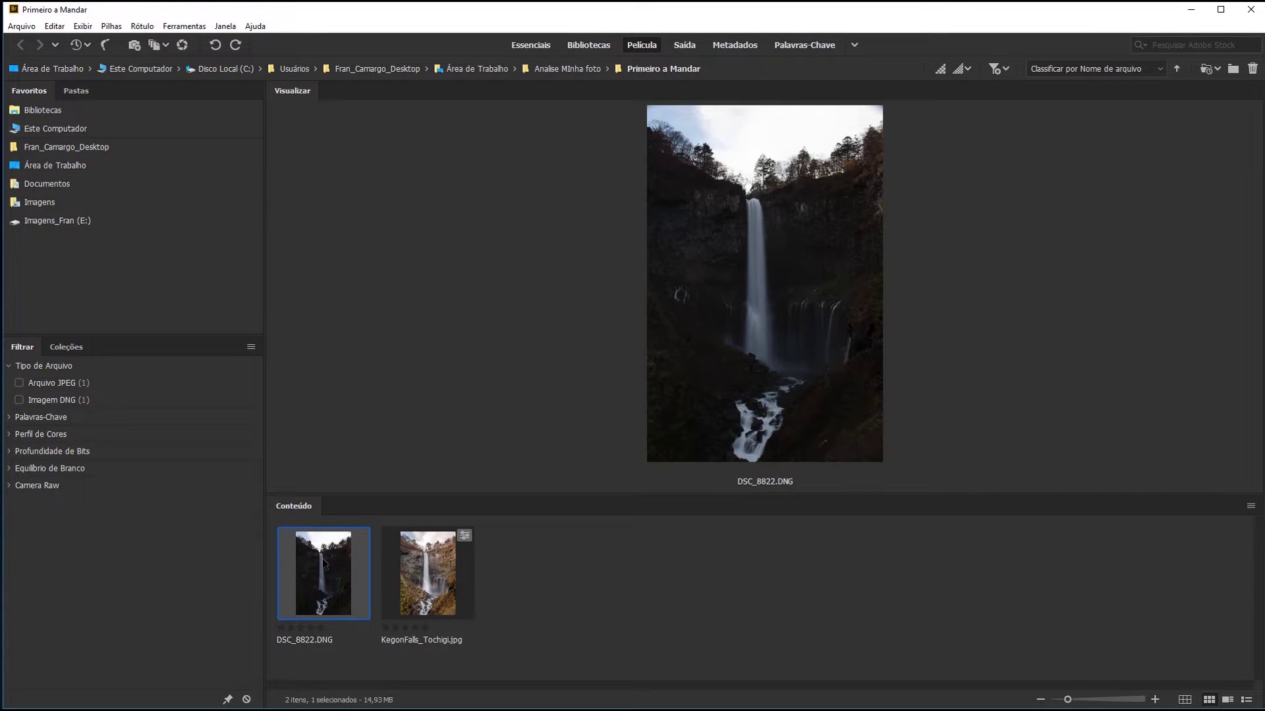
double_click(323, 562)
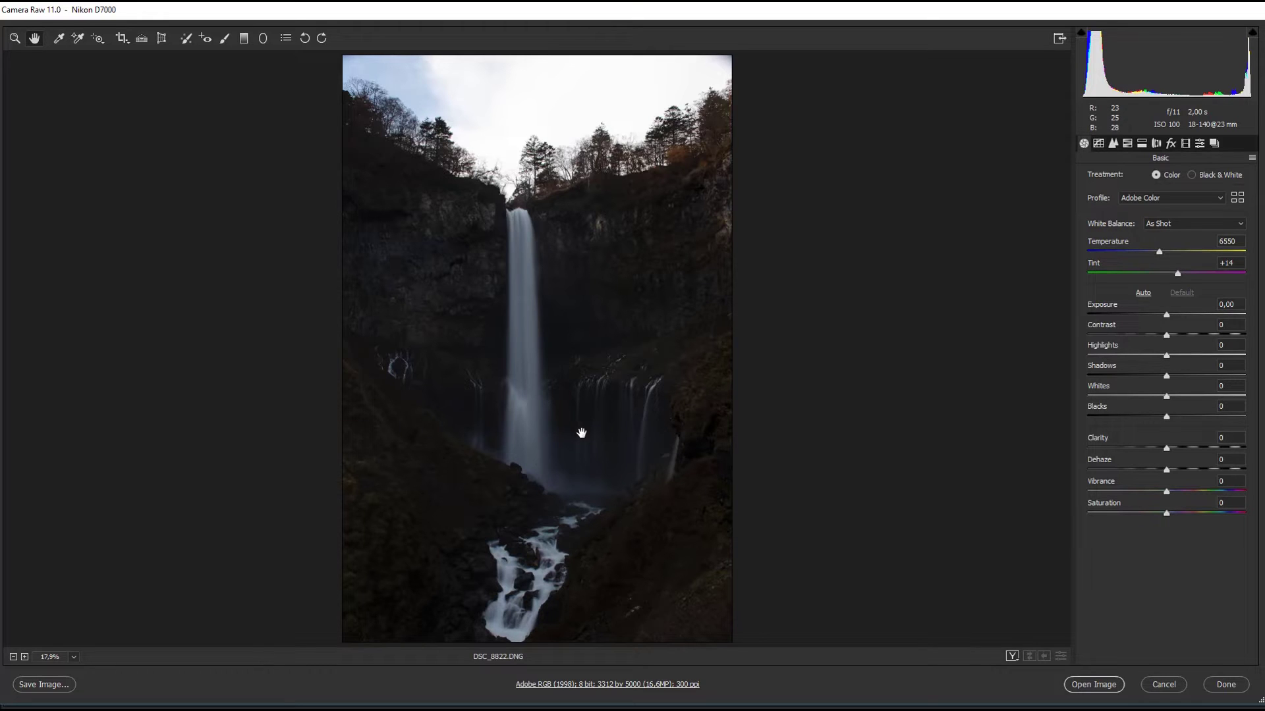
Lift Shadows to +100 and pull Highlights to -98, checking against the unedited photo.
left_click(1169, 377)
left_click_drag(1166, 376, 1245, 374)
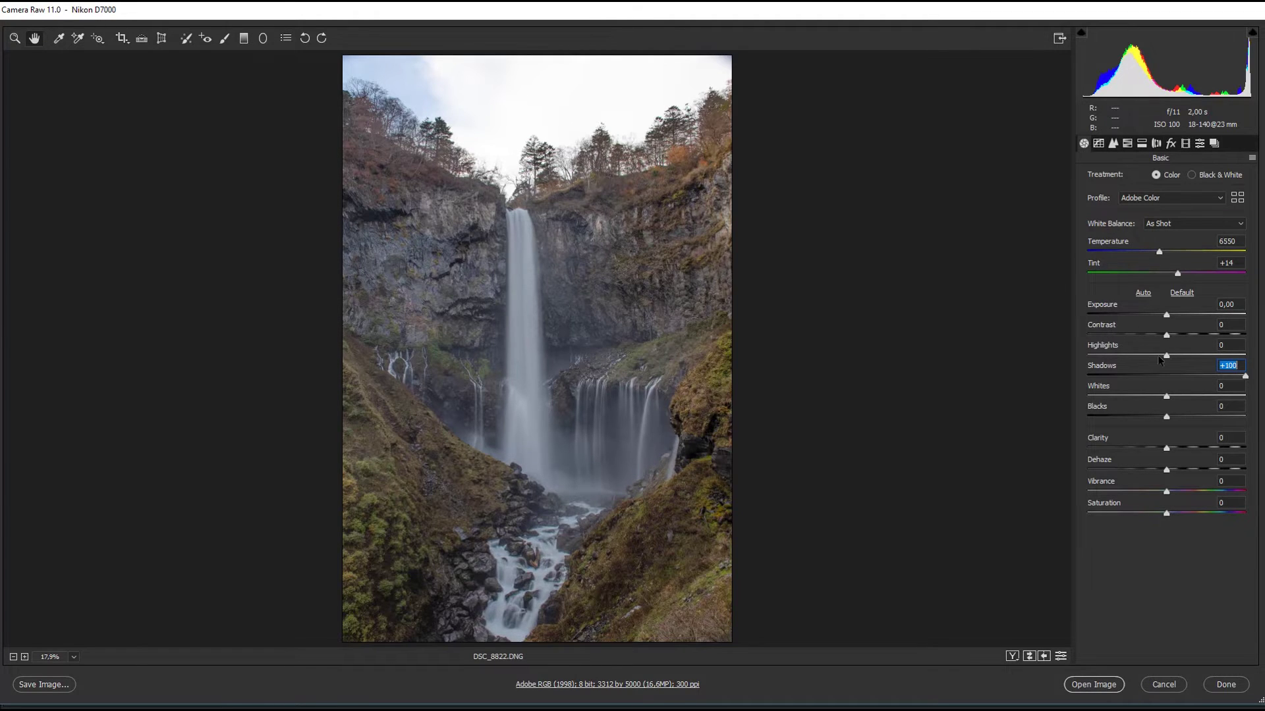
key("p")
key("p")
left_click(1167, 356)
left_click_drag(1166, 356, 1089, 356)
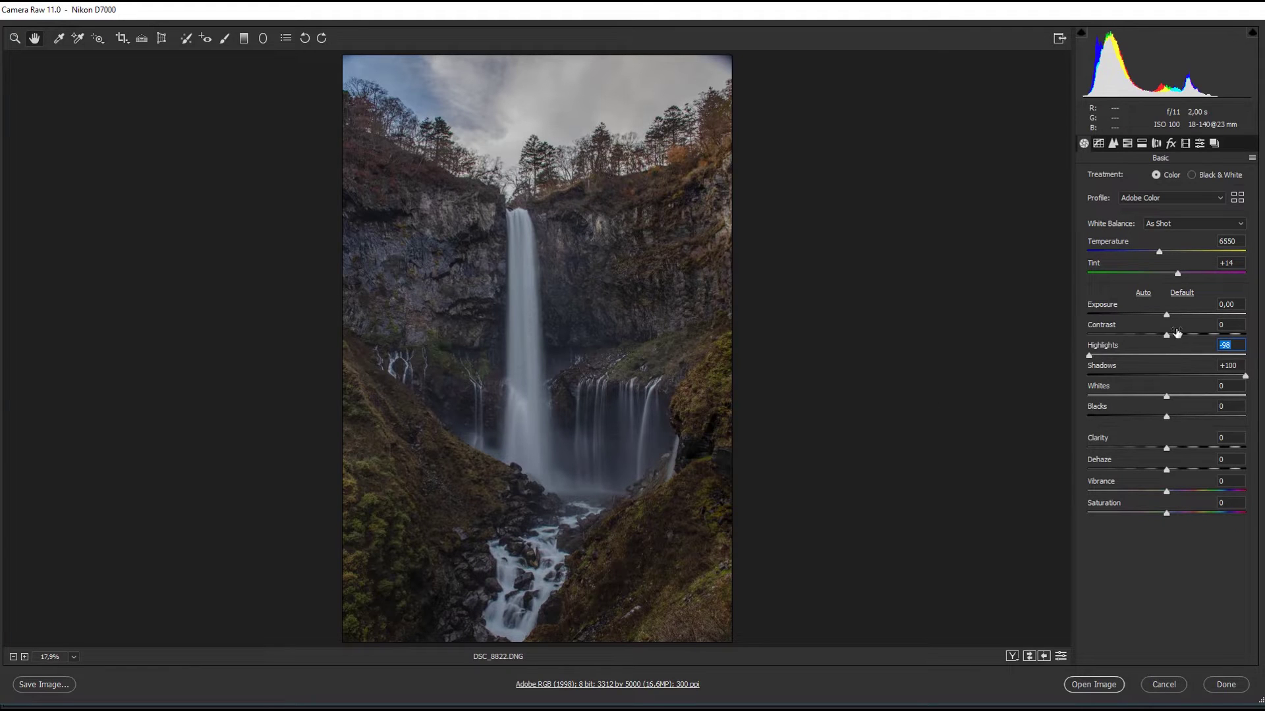
Set Exposure +0,90, Whites +28, Blacks -11, Contrast +25 and Vibrance +23.
left_click_drag(1167, 315, 1181, 314)
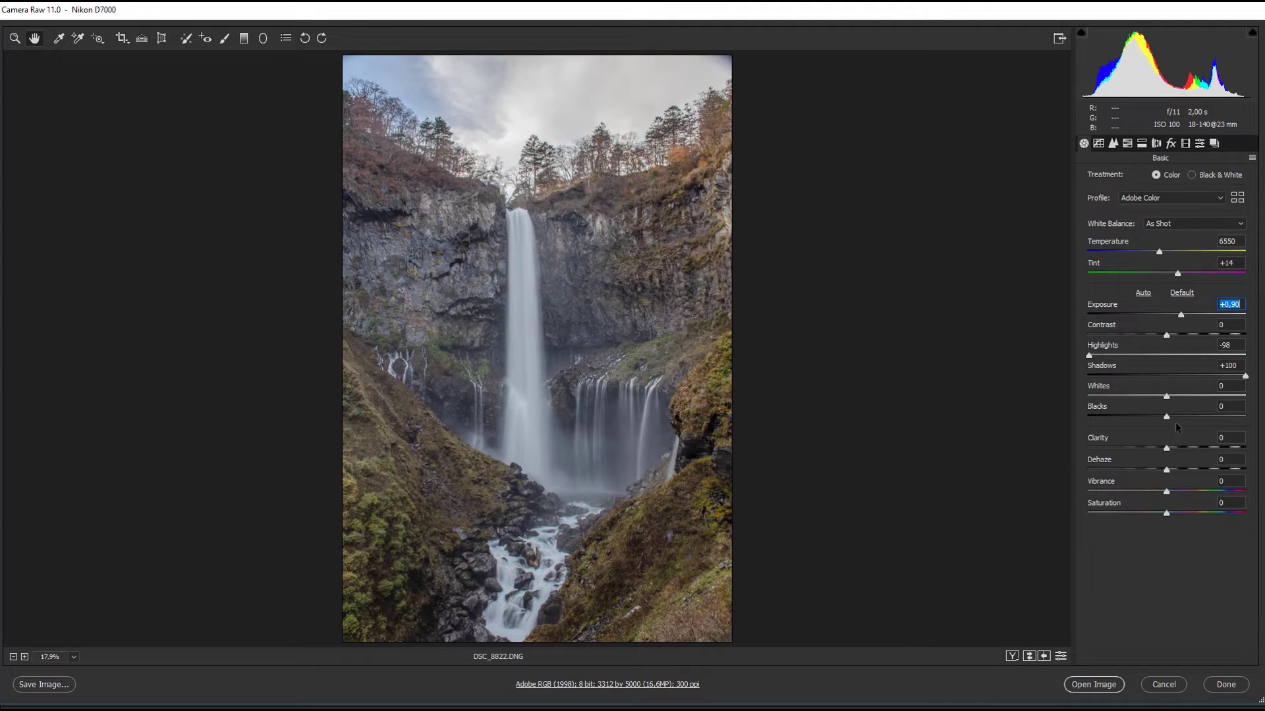
left_click_drag(1168, 396, 1189, 396)
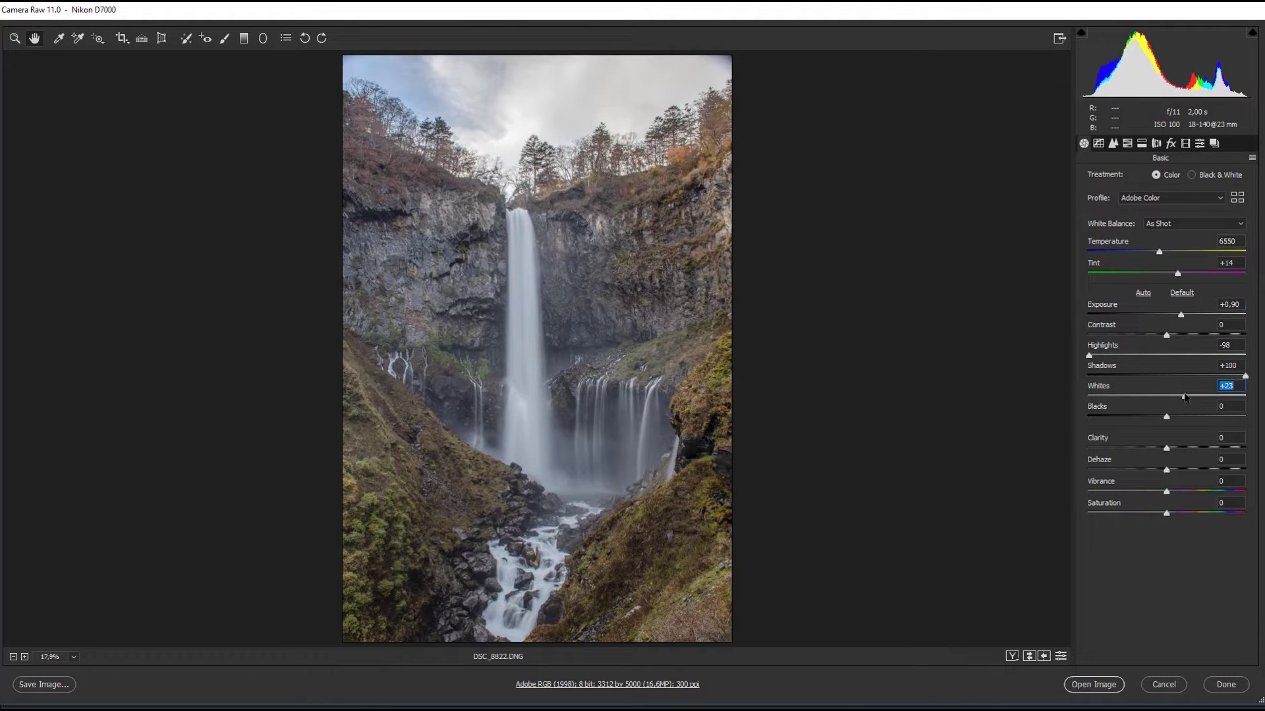
left_click(1149, 417)
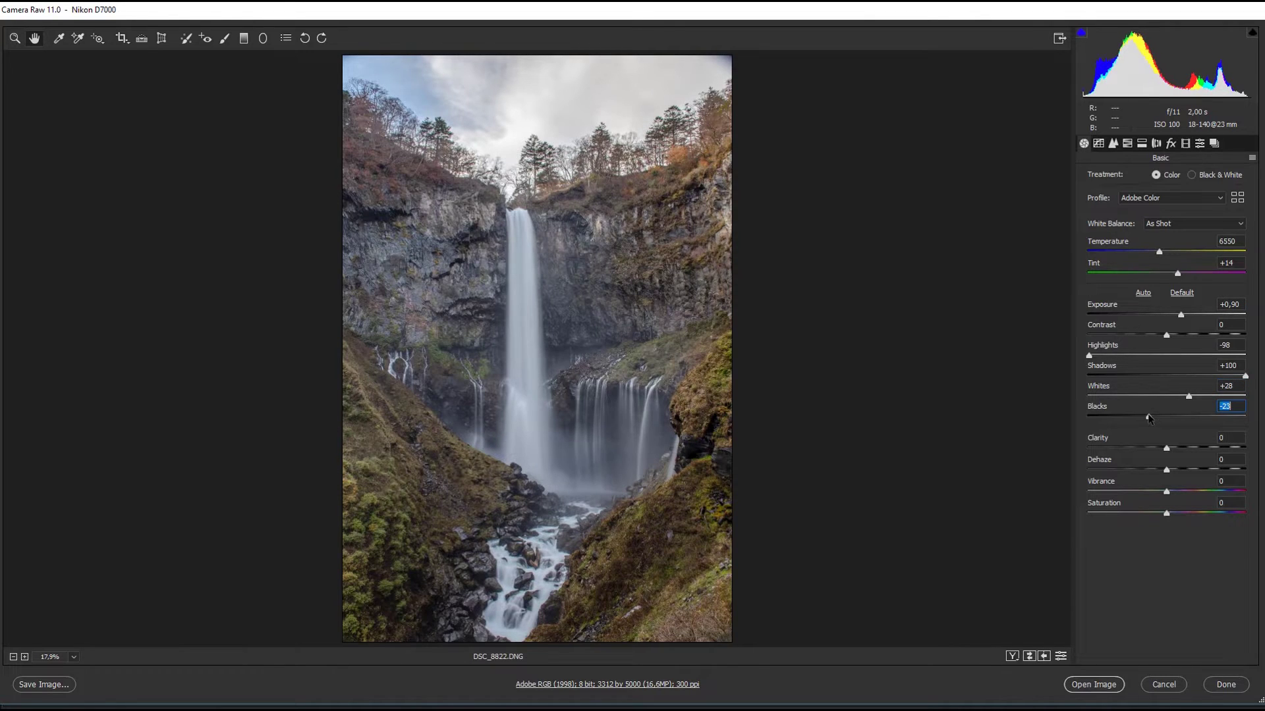
left_click_drag(1152, 415, 1158, 416)
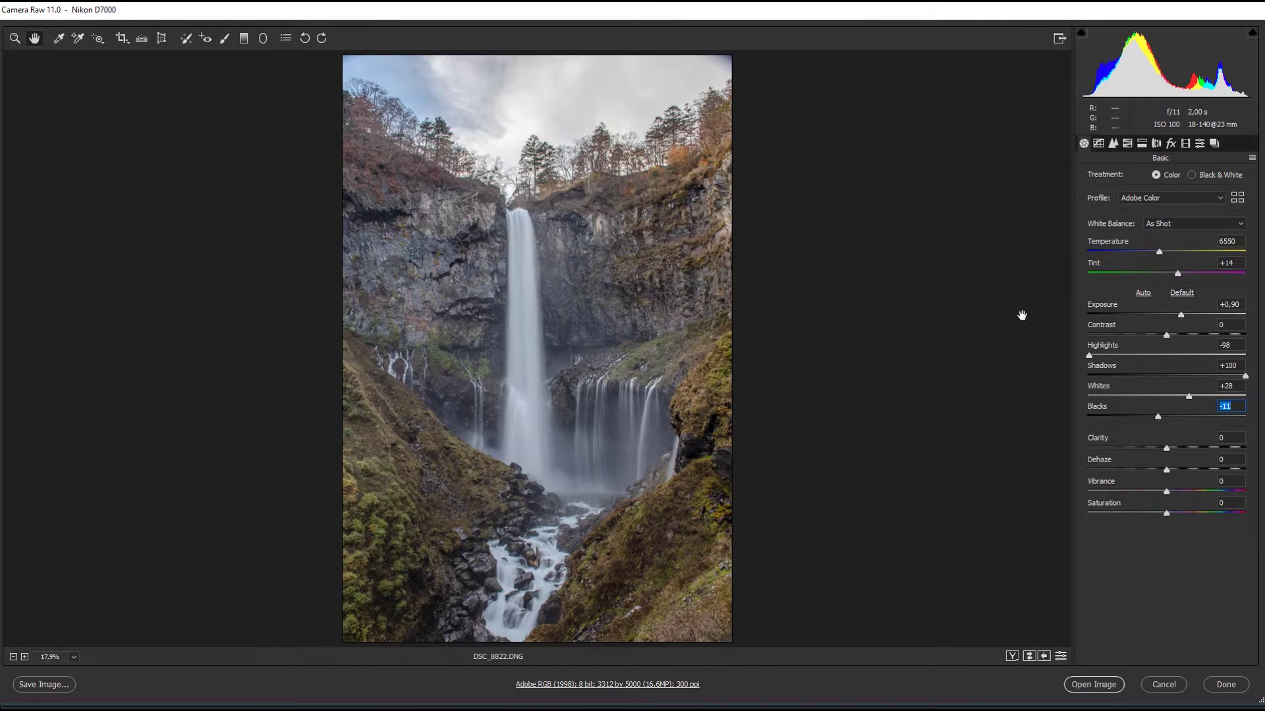
left_click(1185, 336)
left_click_drag(1187, 337, 1189, 337)
left_click(1187, 492)
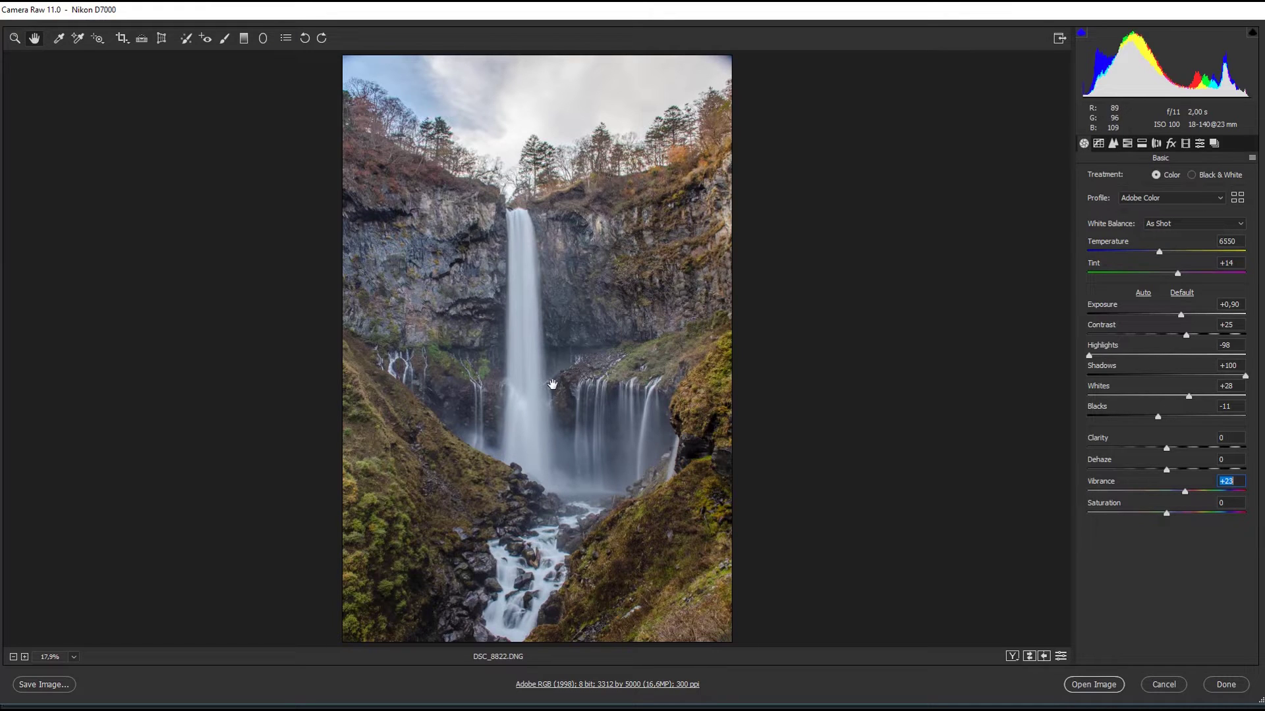
left_click(225, 37)
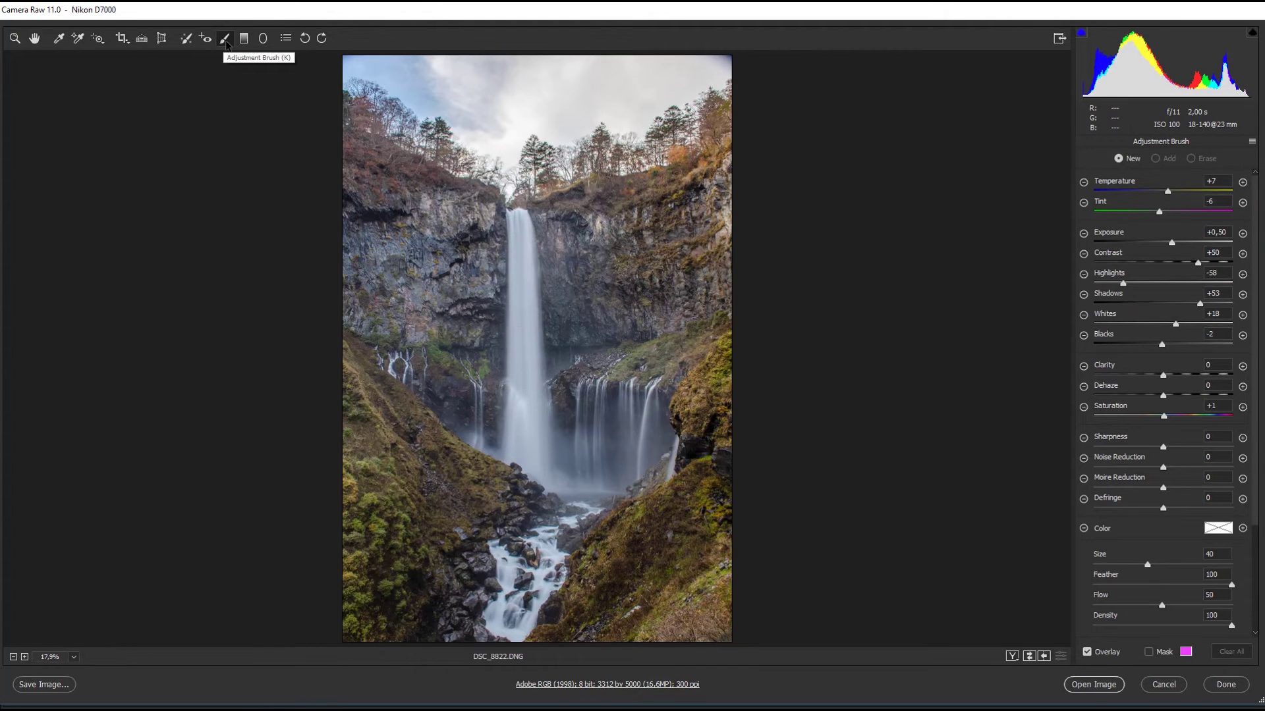
Reset the adjustment brush, then set it to brighten, lift shadows and boost saturation to +38.
left_click(1084, 233)
left_click_drag(1153, 243, 1177, 245)
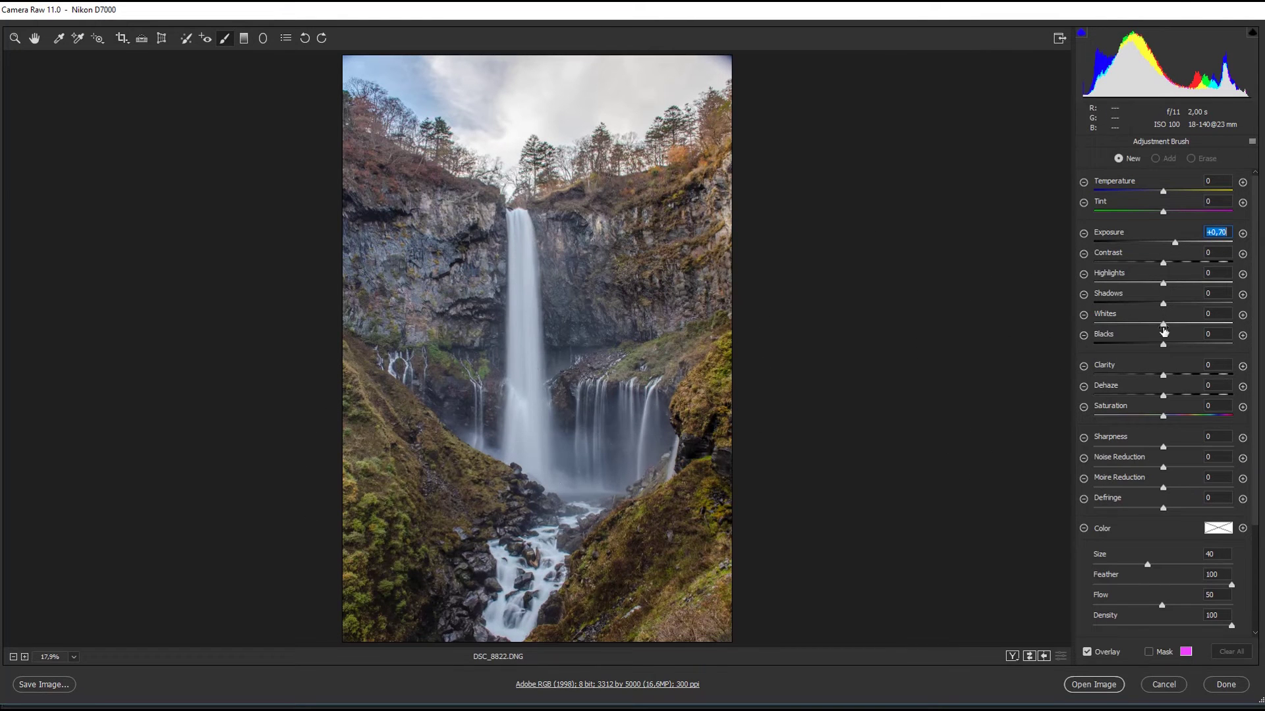
left_click_drag(1163, 304, 1181, 304)
left_click_drag(1166, 418, 1189, 414)
Paint the brush over the mossy slopes, the cliffs and the waterfall mist.
left_click_drag(435, 484, 403, 456)
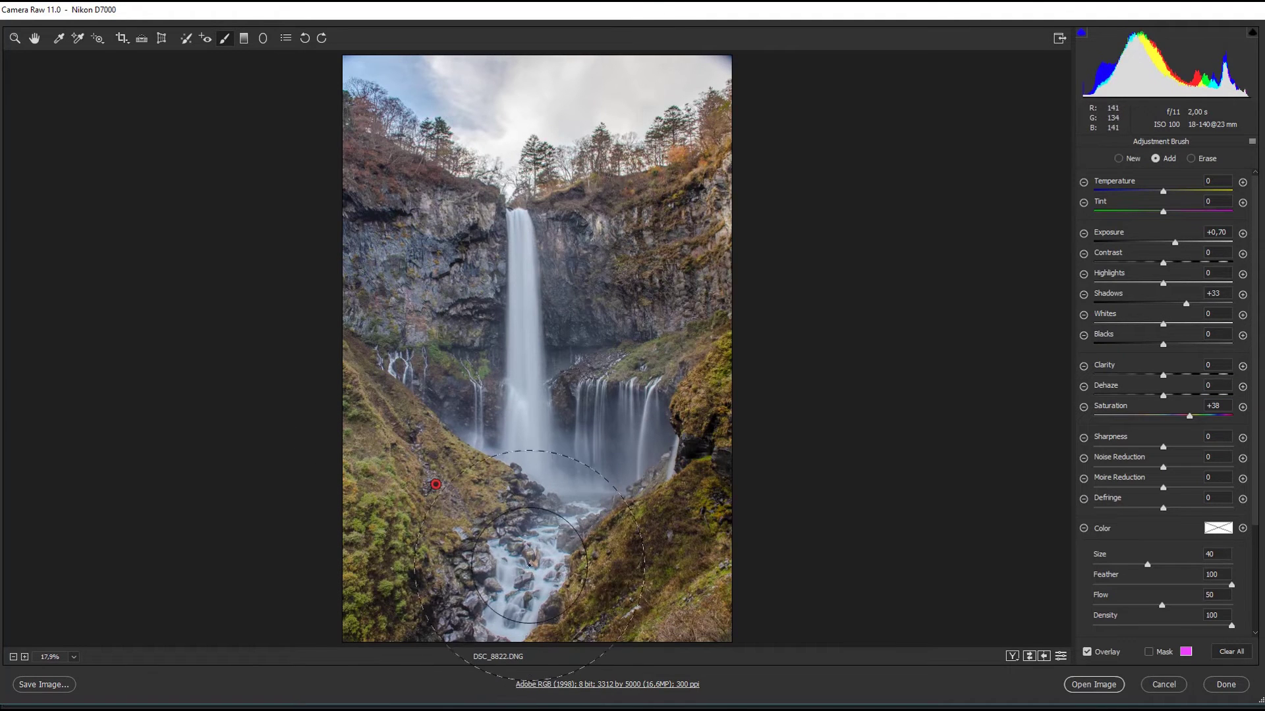
left_click_drag(639, 454, 602, 419)
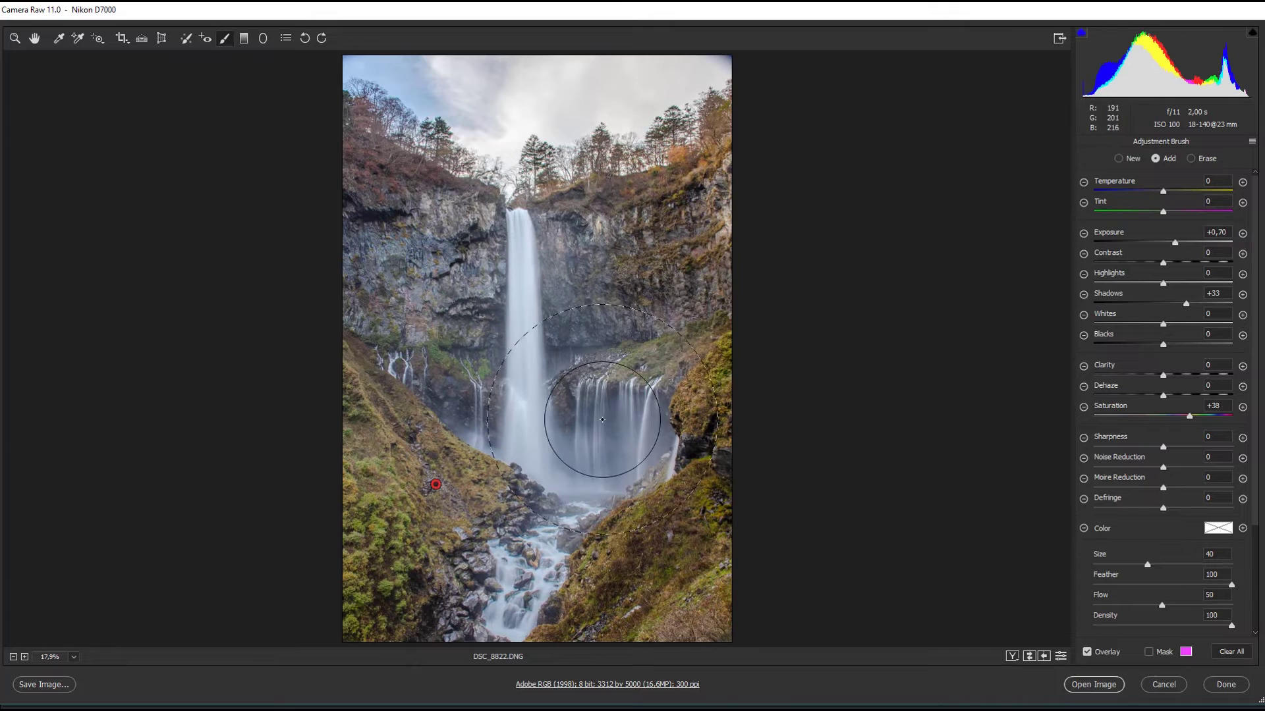
left_click_drag(704, 359, 705, 409)
left_click_drag(719, 522, 683, 541)
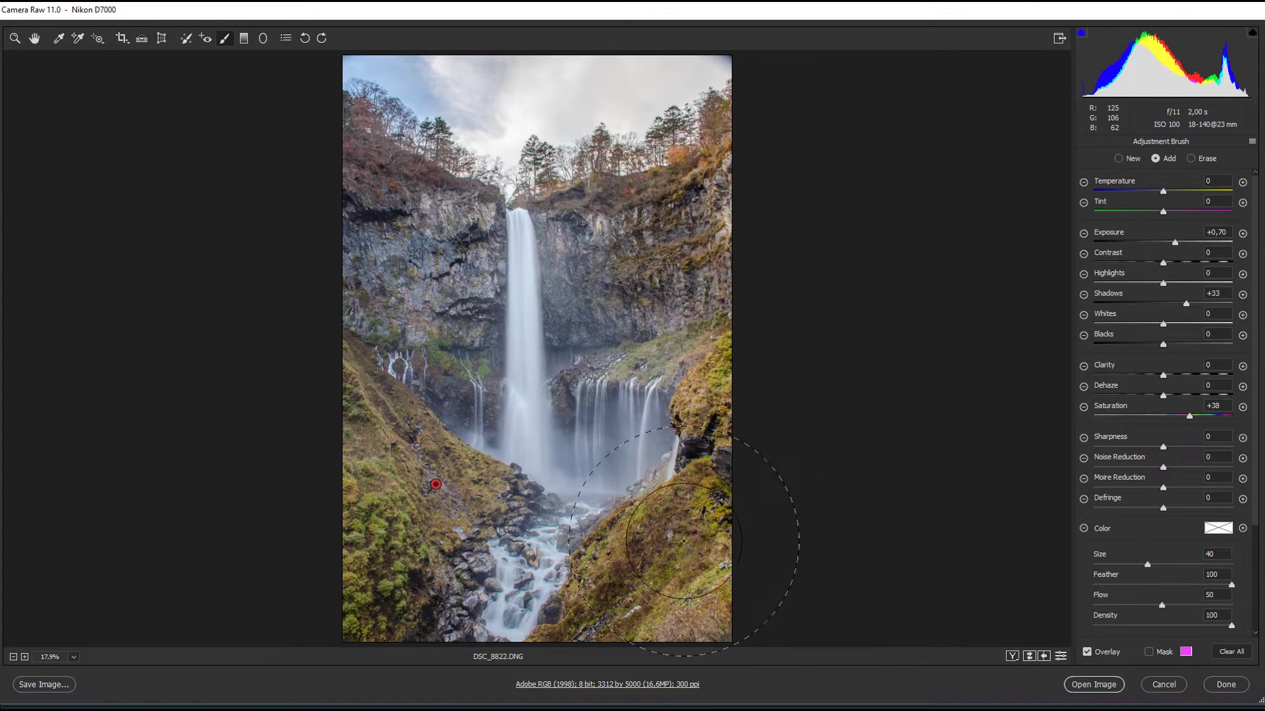
left_click_drag(367, 191, 382, 211)
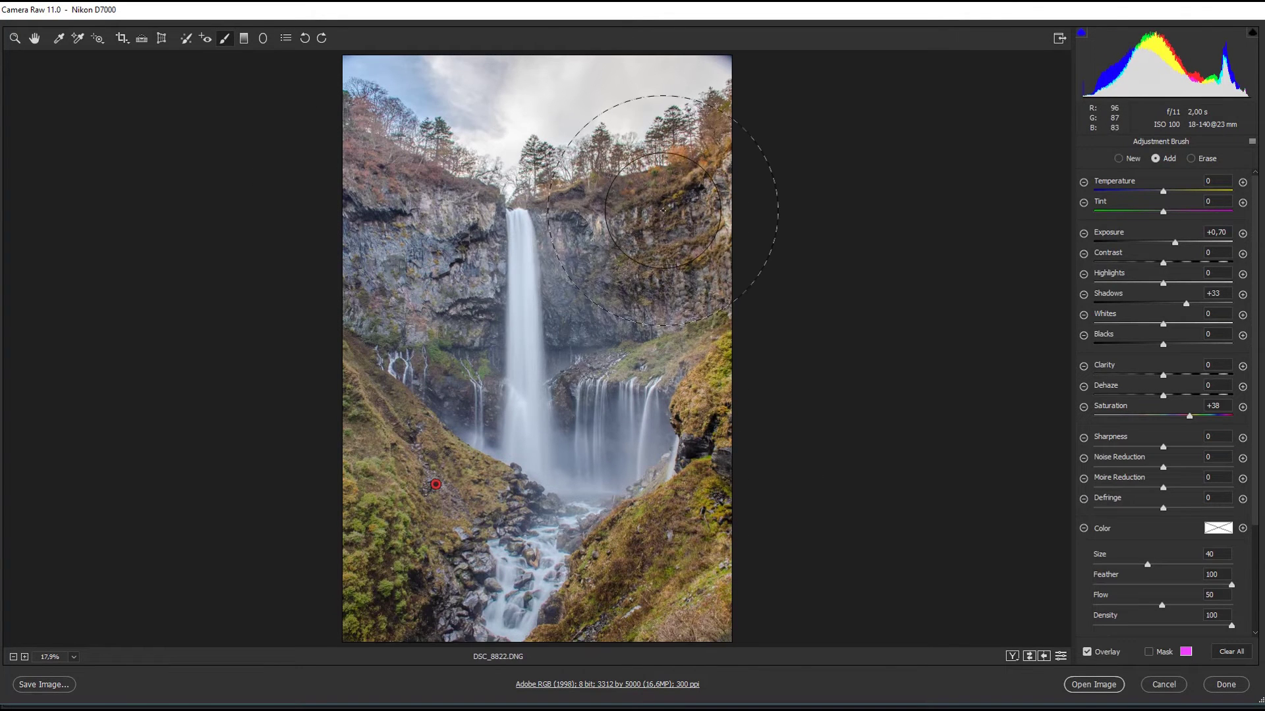
left_click_drag(662, 209, 659, 283)
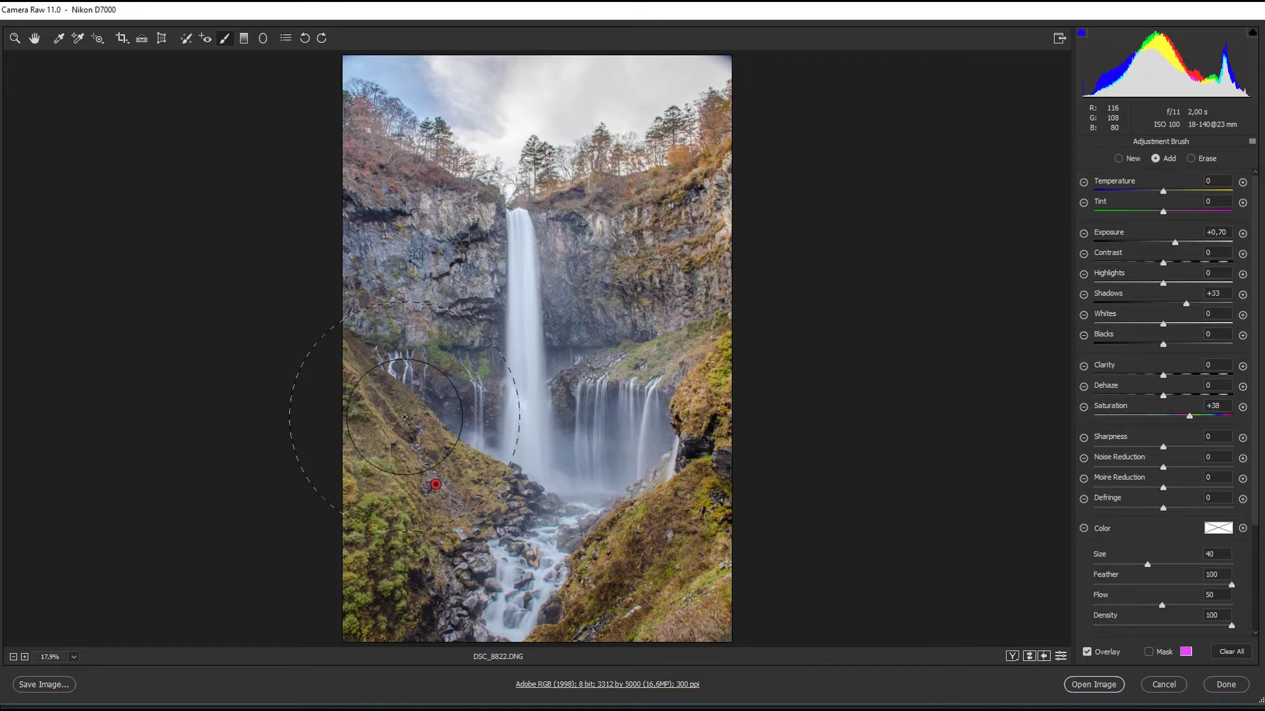
left_click_drag(404, 418, 422, 573)
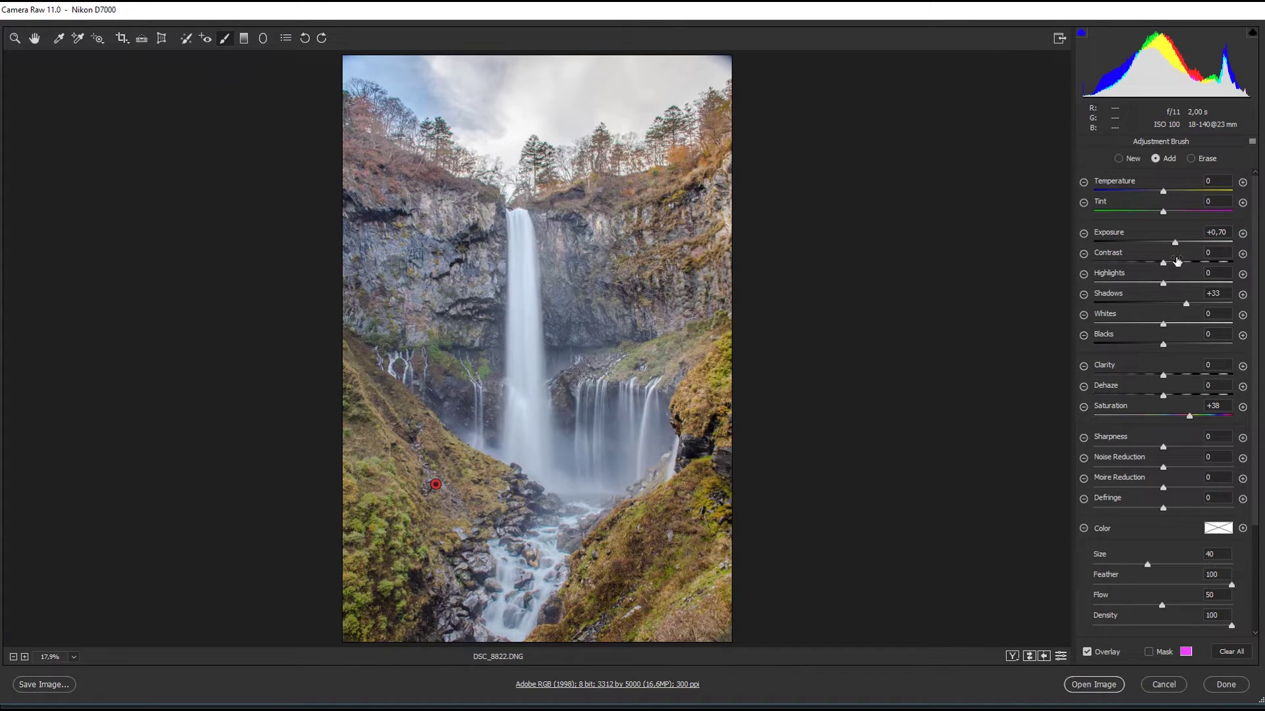
Tweak the brushed areas' highlights and whites, then set contrast +29 and exposure +0,70.
left_click_drag(1163, 284, 1138, 284)
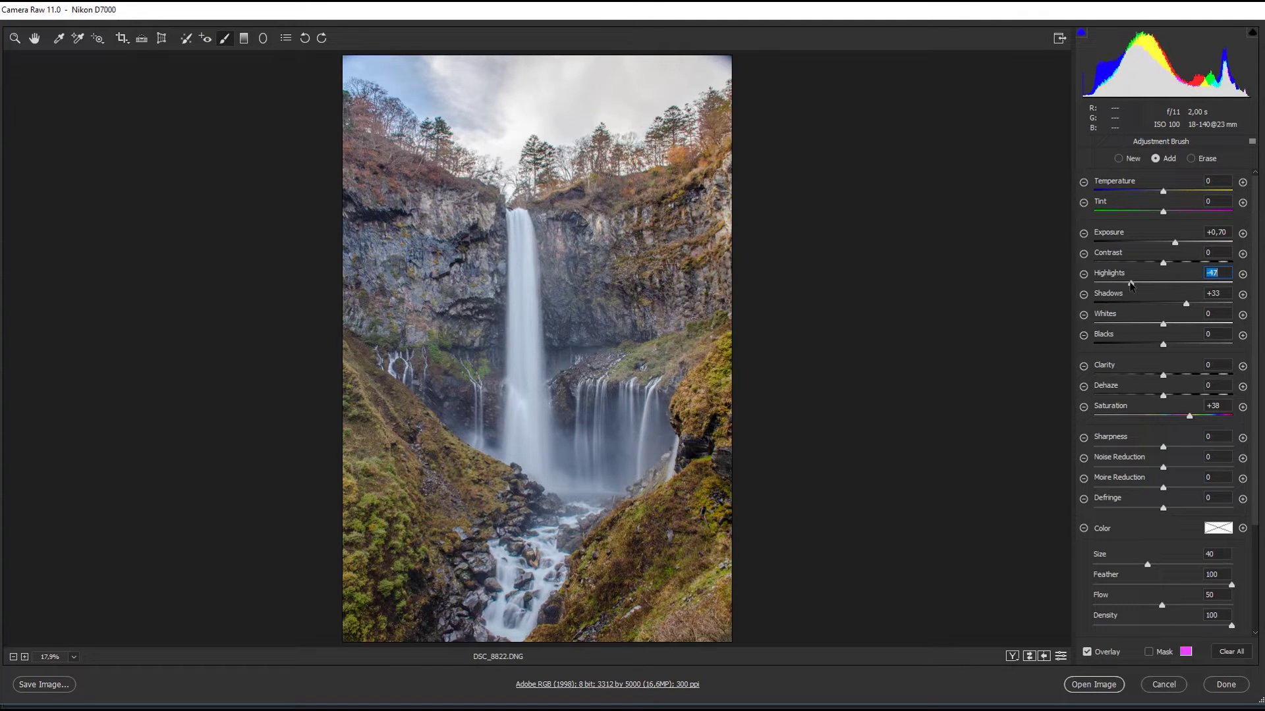
left_click_drag(1139, 285, 1126, 285)
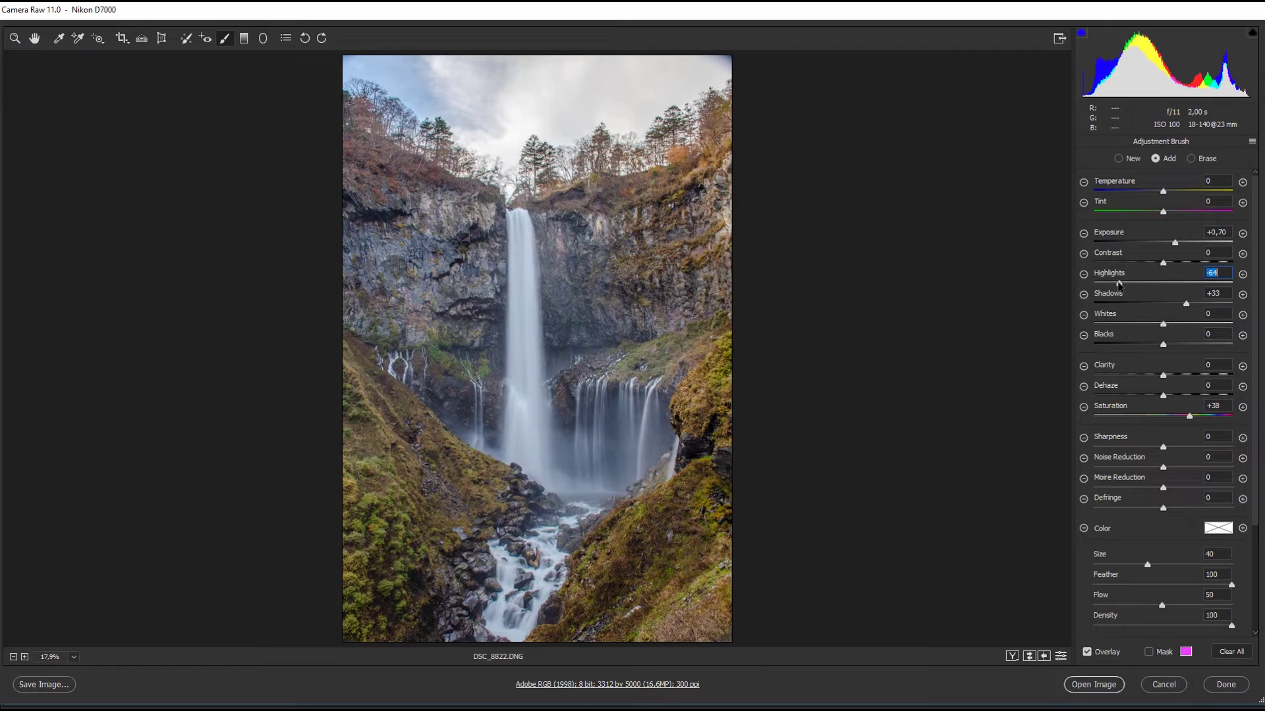
left_click_drag(1184, 327, 1191, 324)
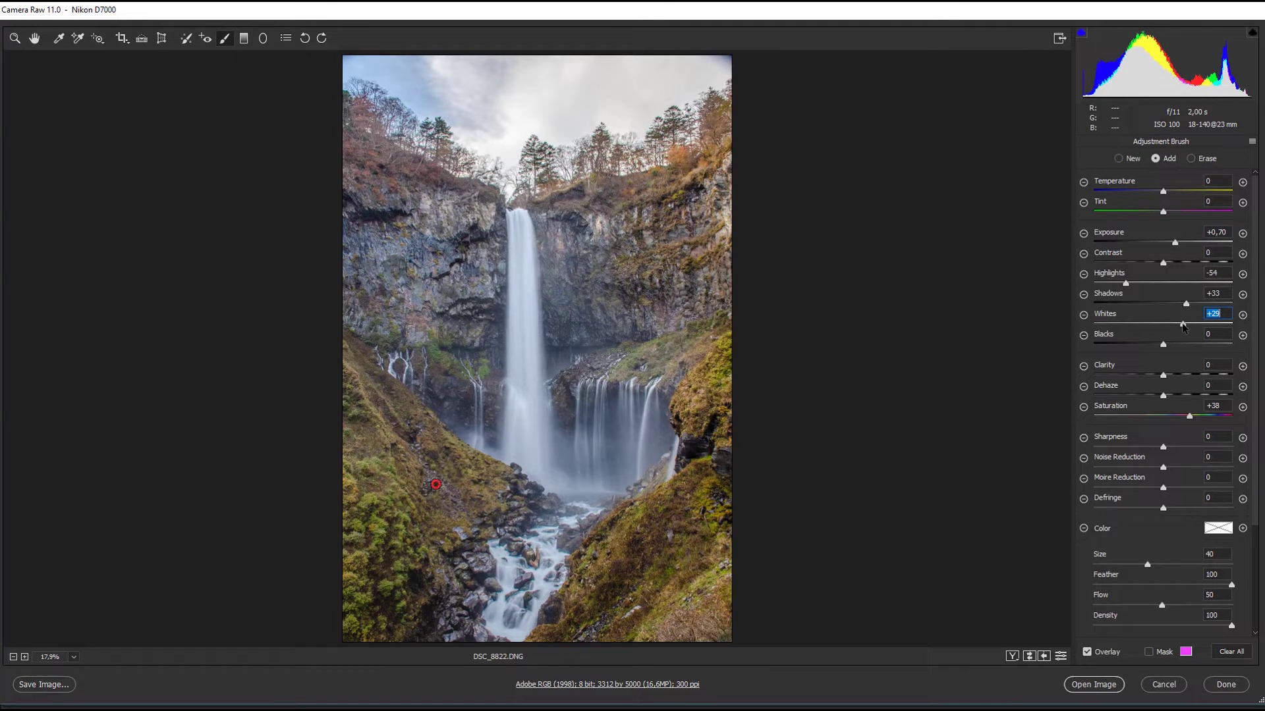
left_click(1183, 264)
left_click_drag(1182, 264, 1184, 264)
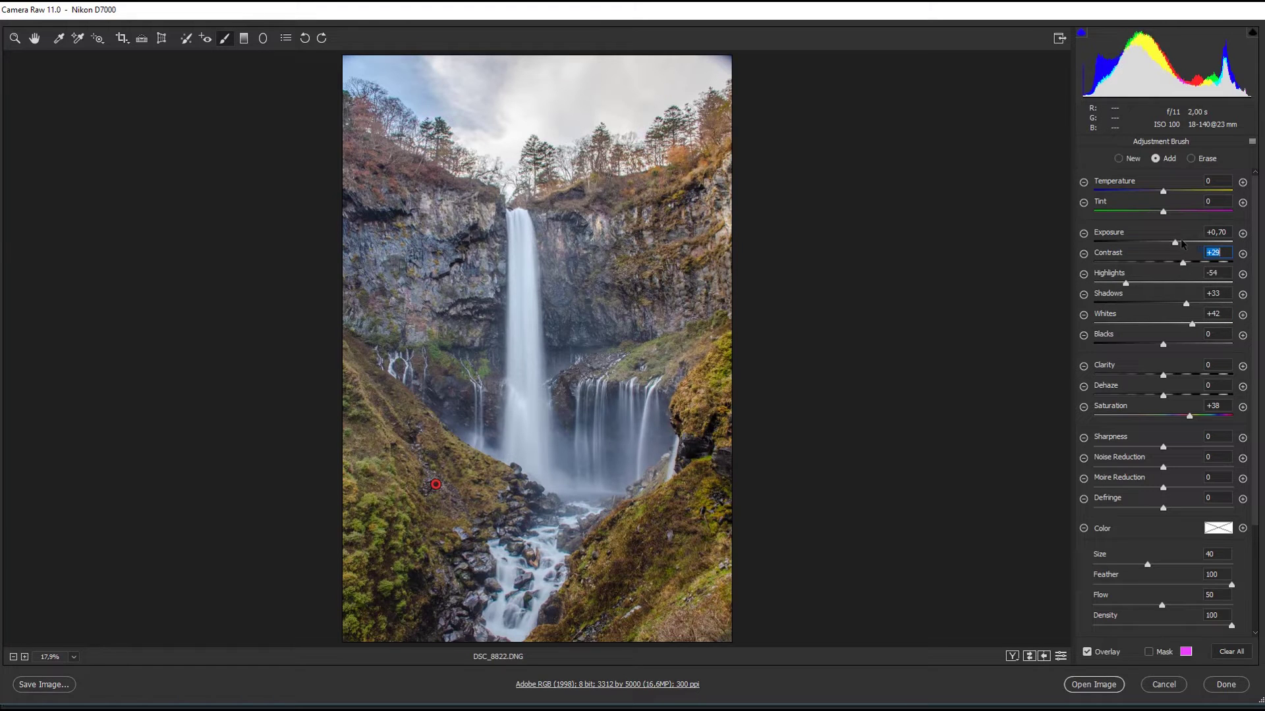
left_click(1176, 243)
Raise HSL saturation to Yellows +45, Greens +41 and Blues +18.
left_click(34, 38)
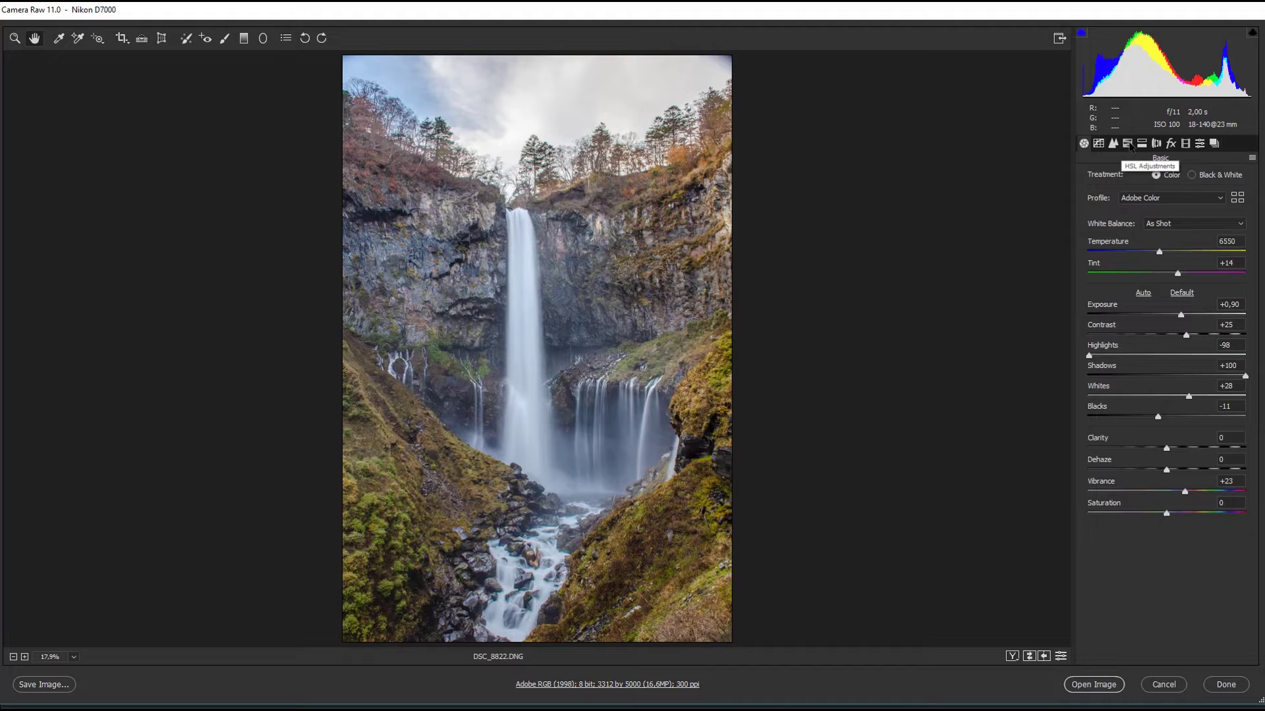
left_click(1128, 143)
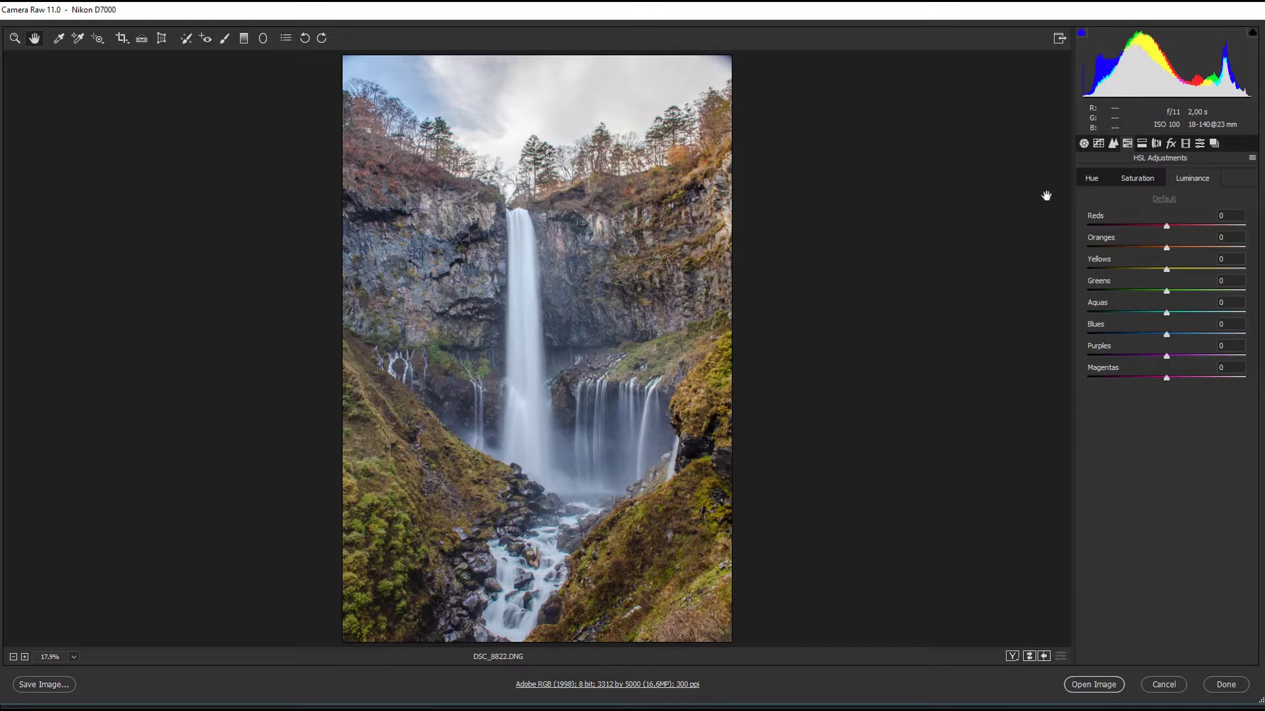
left_click(1083, 143)
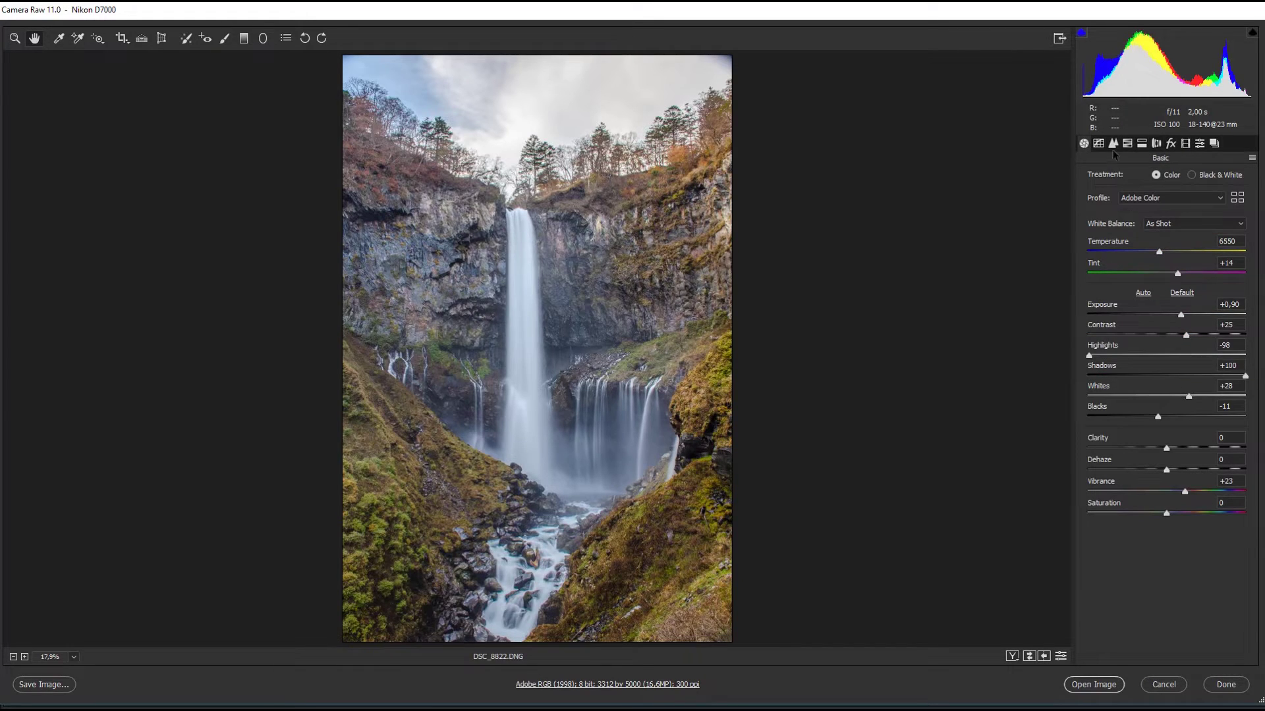
left_click(1142, 145)
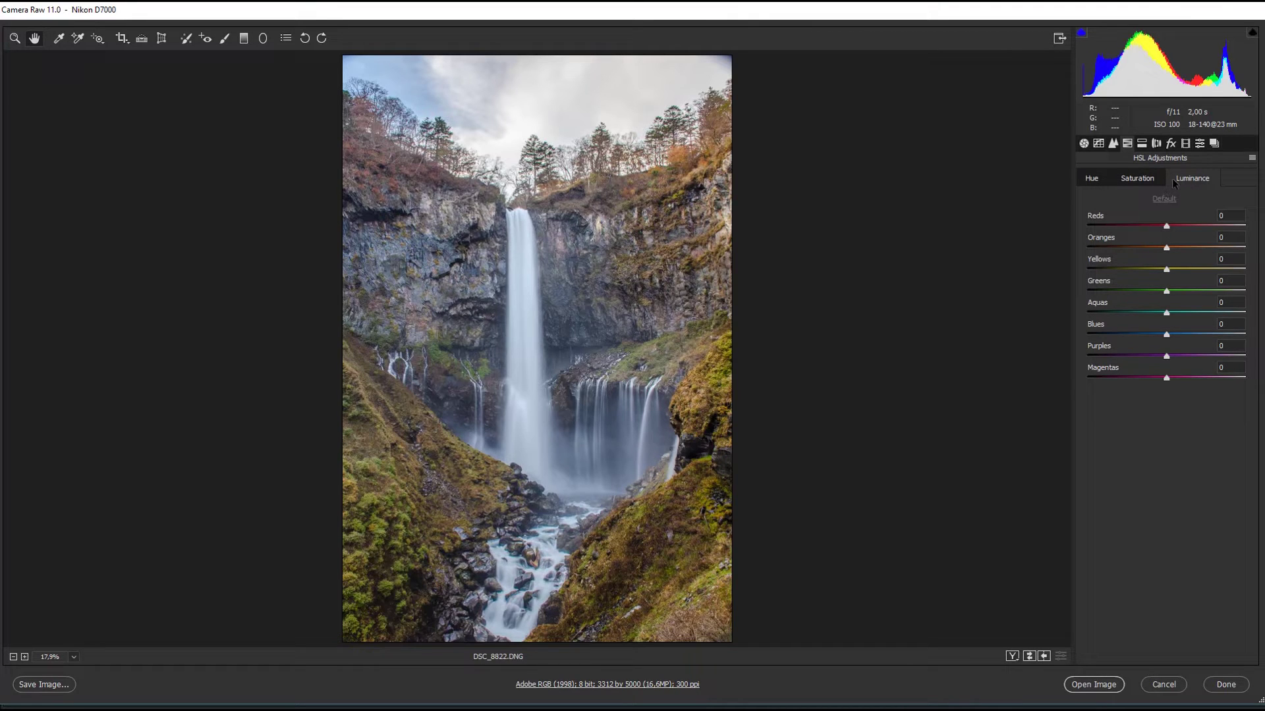
left_click(1128, 180)
left_click_drag(1170, 273, 1206, 271)
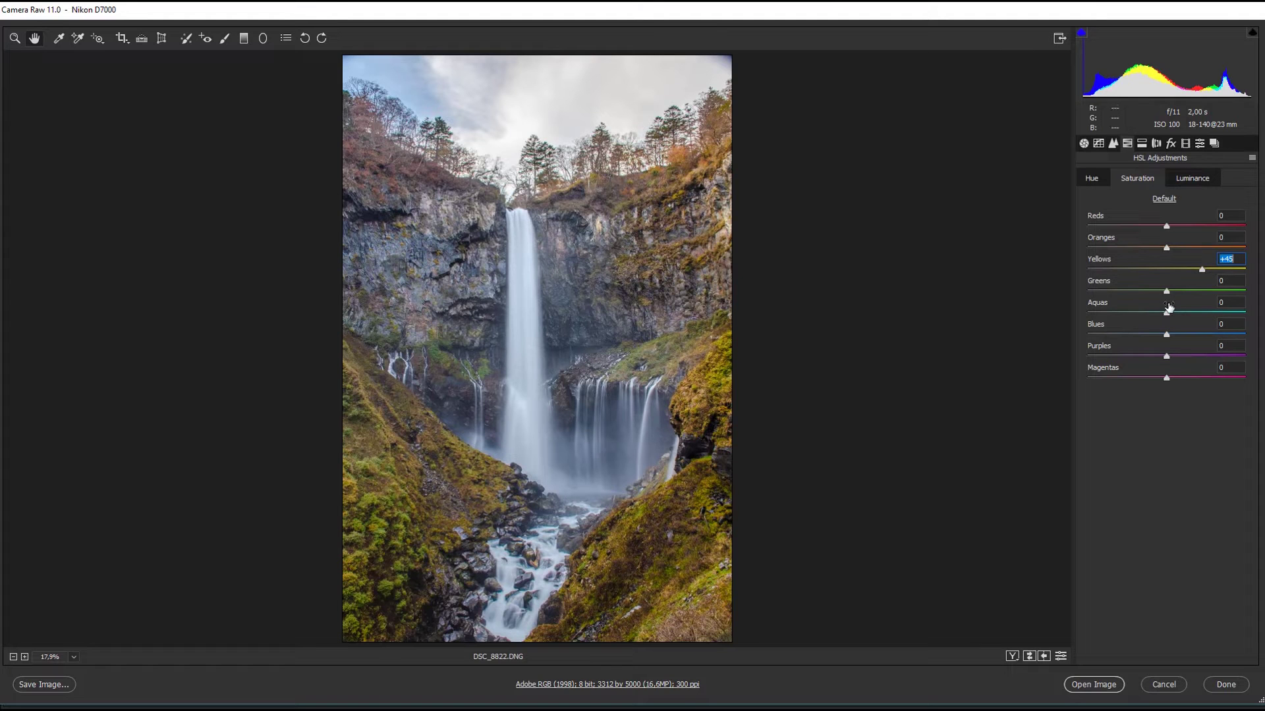
left_click_drag(1167, 291, 1198, 293)
left_click_drag(1167, 336, 1182, 335)
Set the HSL hue of Yellows to -53 and Greens to +23.
left_click(1093, 181)
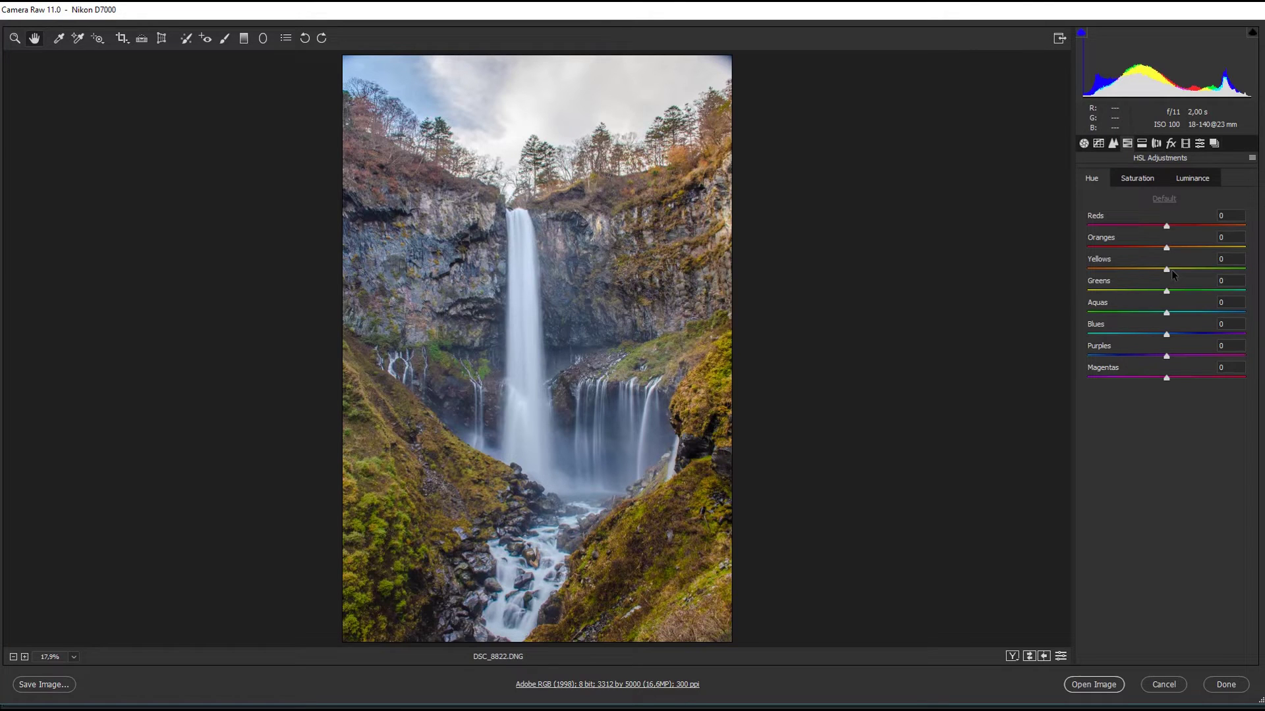
left_click_drag(1167, 270, 1125, 270)
left_click_drag(1168, 293, 1099, 300)
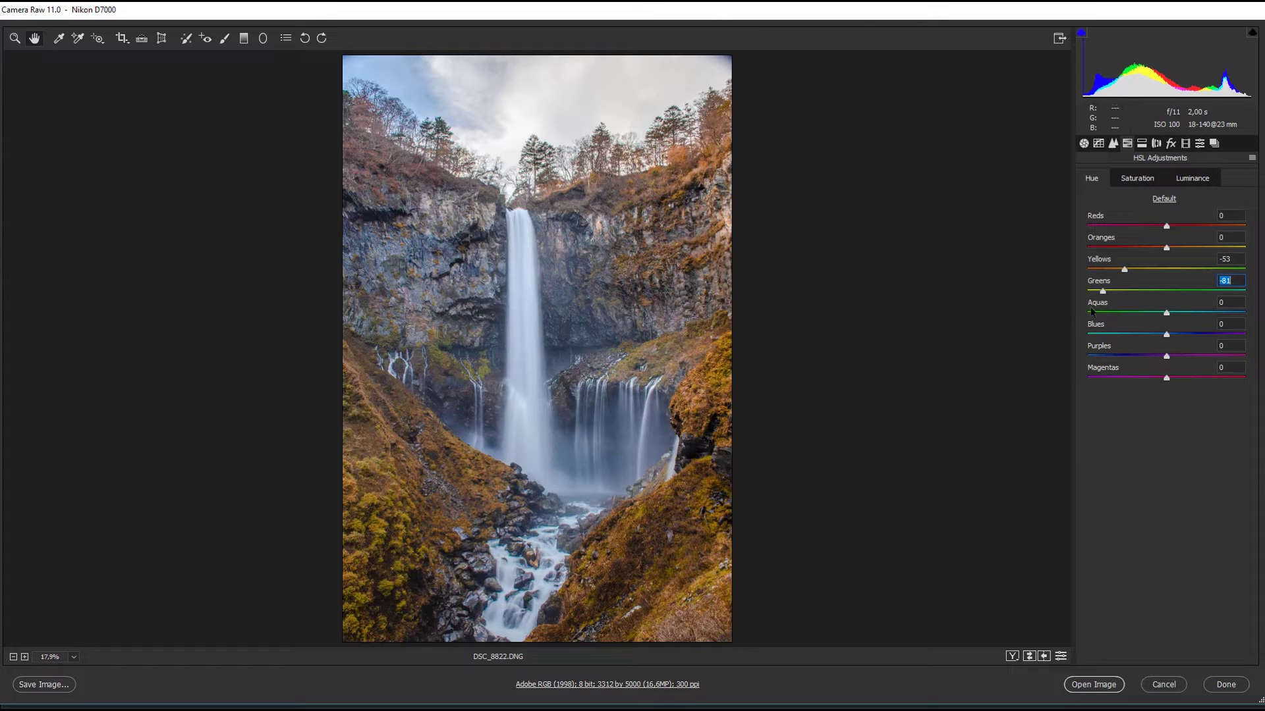
left_click_drag(1106, 296, 1144, 295)
mouse_move(1223, 290)
left_mouse_down()
mouse_move(1194, 297)
mouse_move(1218, 287)
left_mouse_up()
left_click_drag(1189, 296, 1184, 294)
Enable Remove Chromatic Aberration and the Nikon lens profile correction in Lens Corrections.
left_click(1156, 142)
left_click(1115, 215)
left_click(1115, 216)
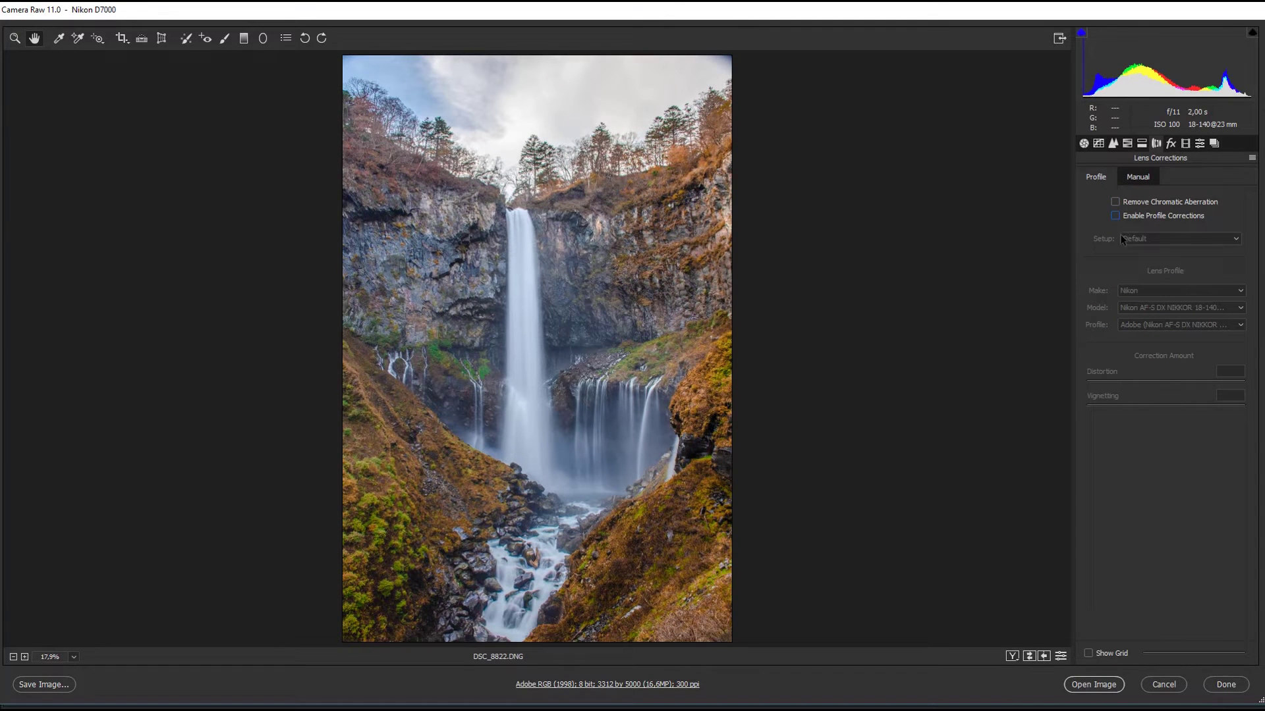
left_click(1115, 203)
left_click(1115, 216)
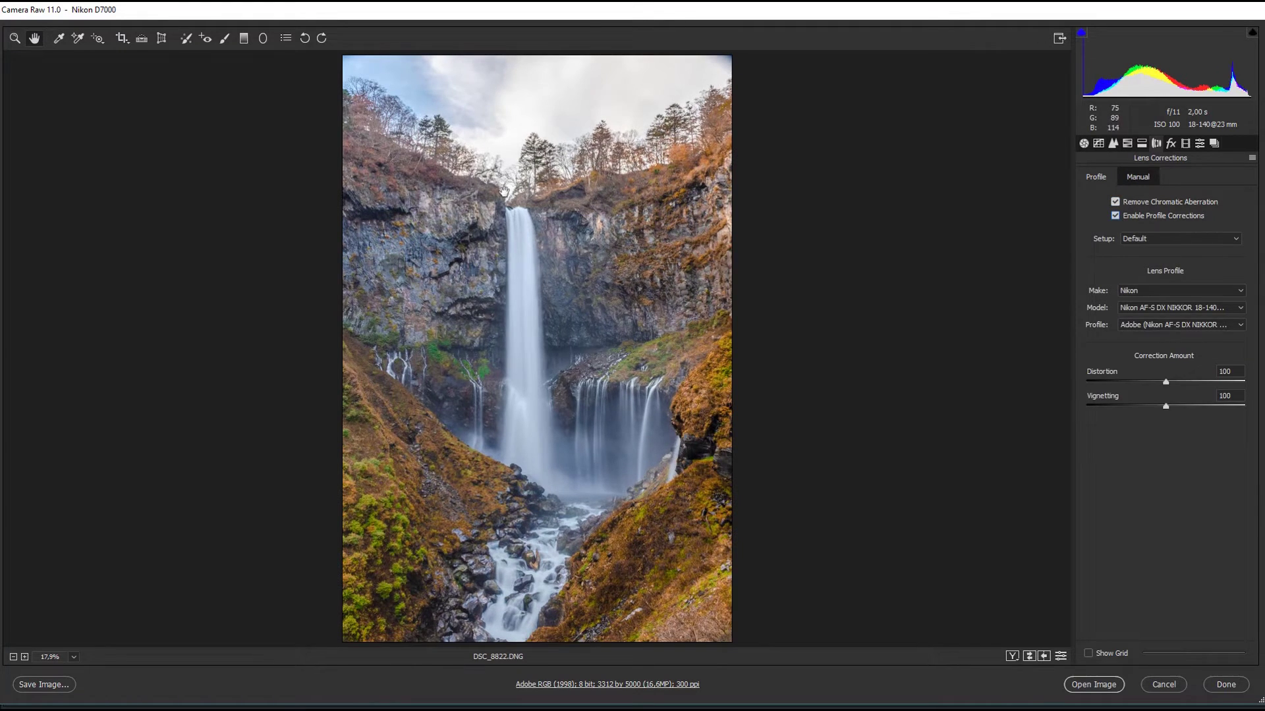
Add a Highlight Priority post-crop vignette with amount -12, roundness +7 and feather 58.
left_click(1170, 148)
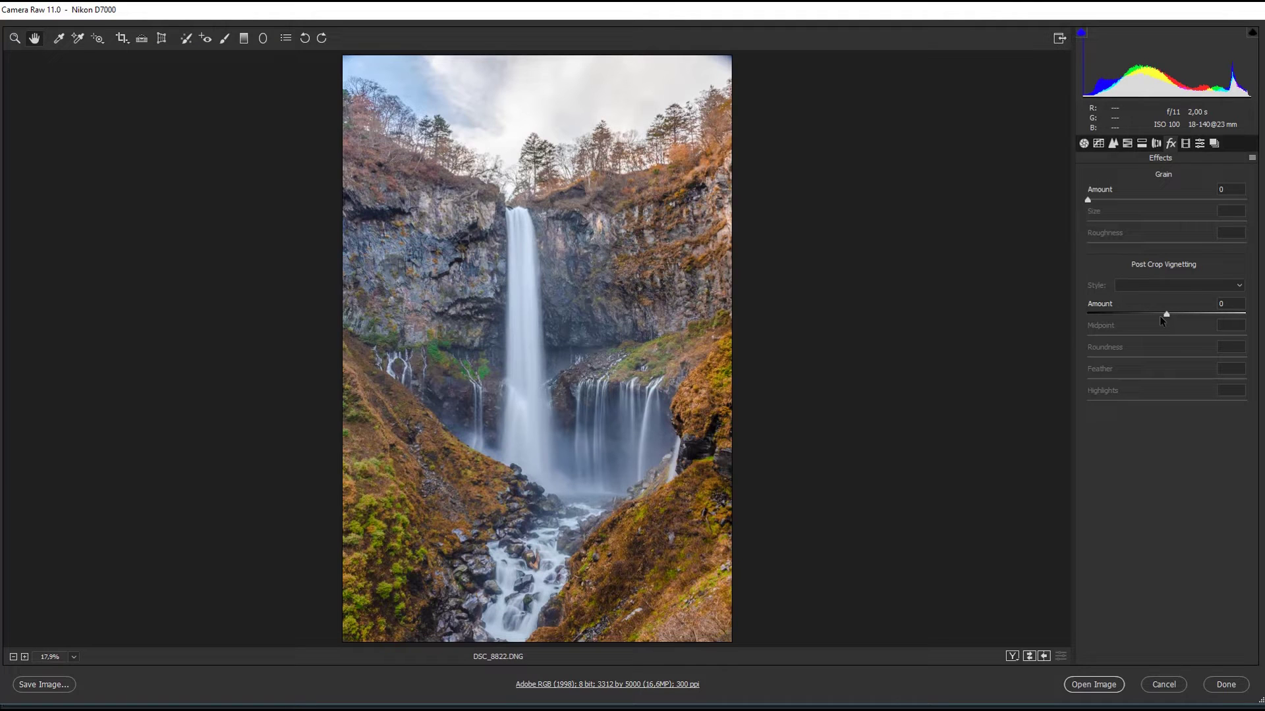
left_click(1155, 314)
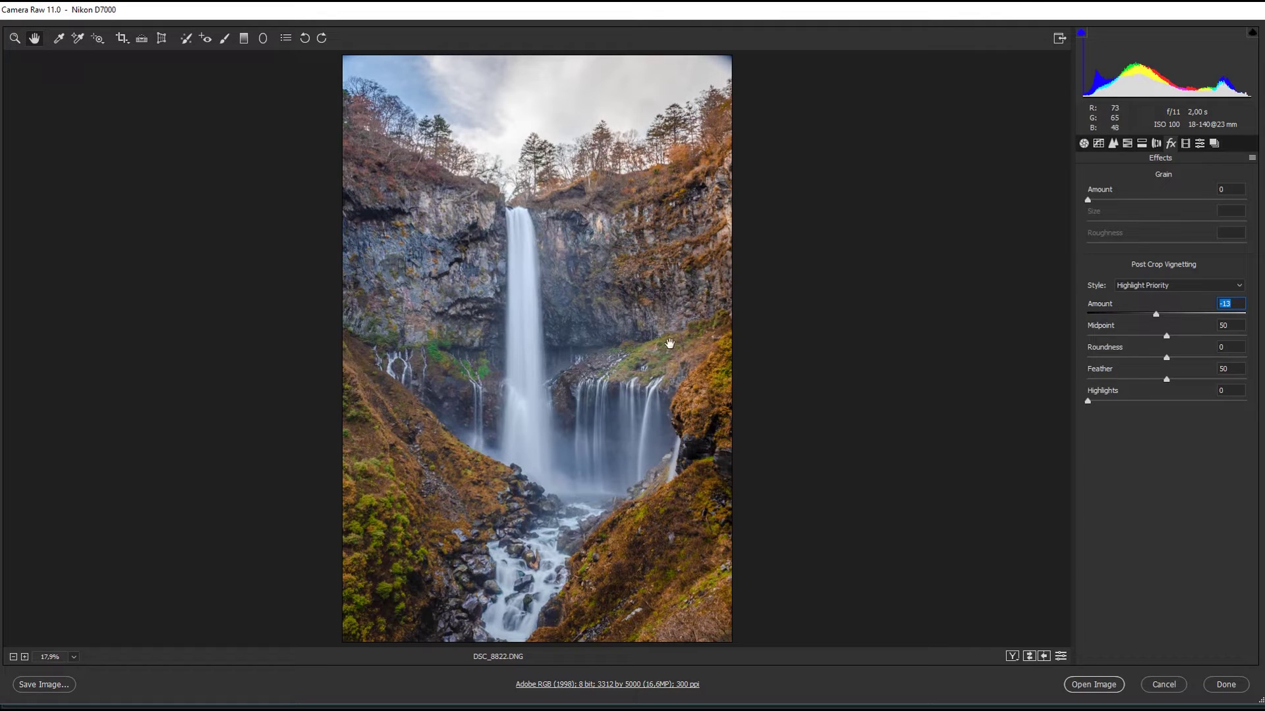
mouse_move(1167, 379)
left_mouse_down()
mouse_move(1184, 377)
mouse_move(1172, 359)
left_mouse_up()
left_click(1177, 380)
left_click_drag(1156, 314, 1156, 315)
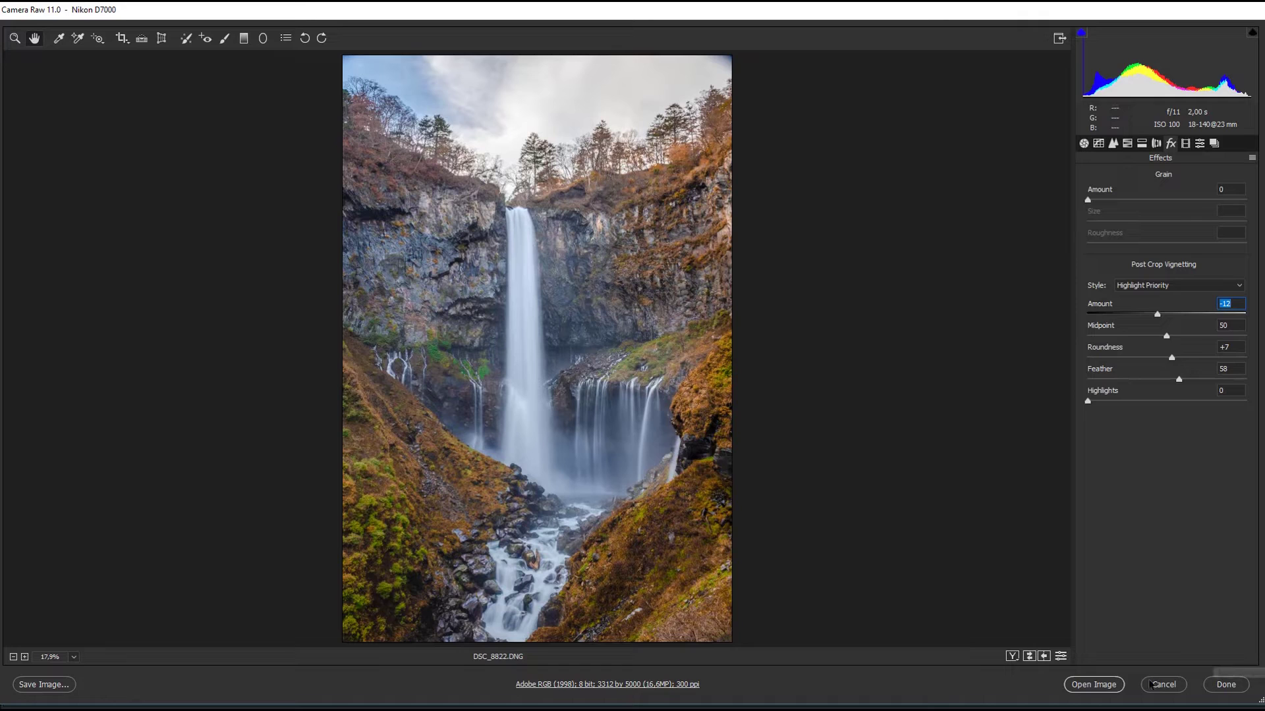
Open the edited raw in Photoshop, fit it to the screen, and add a Curves adjustment layer.
left_click(1094, 688)
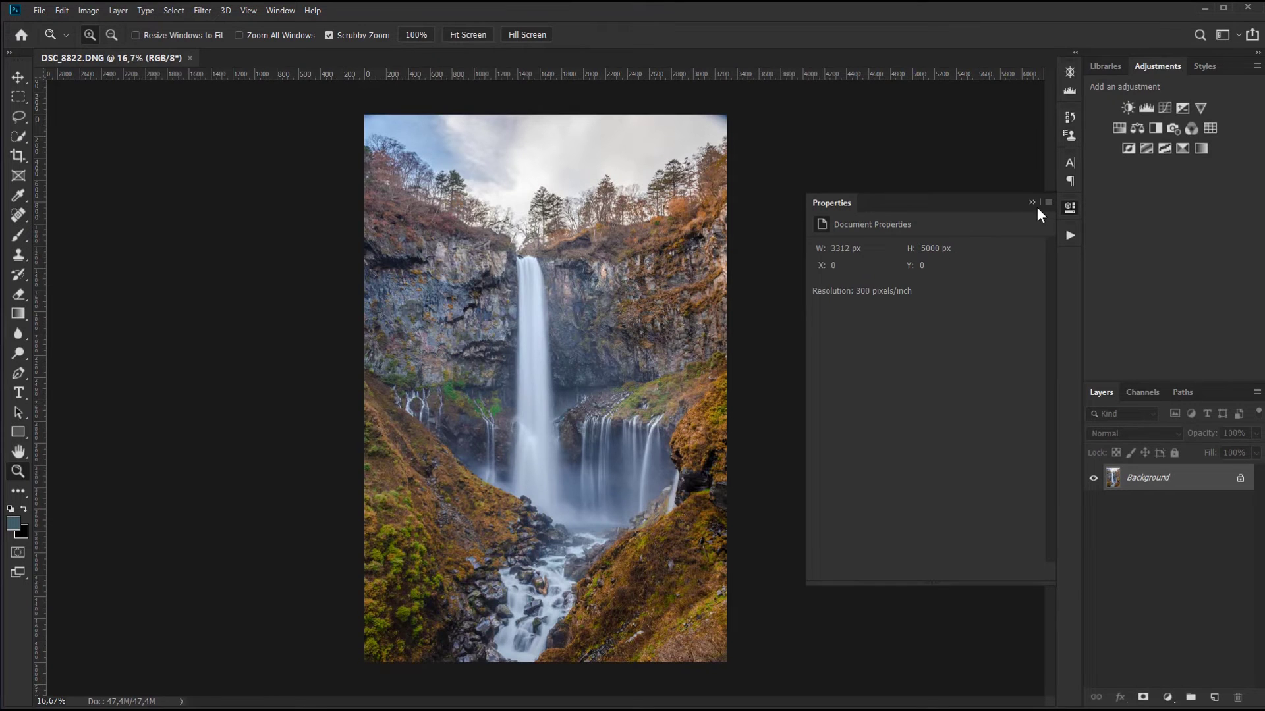
left_click(1048, 196)
double_click(18, 452)
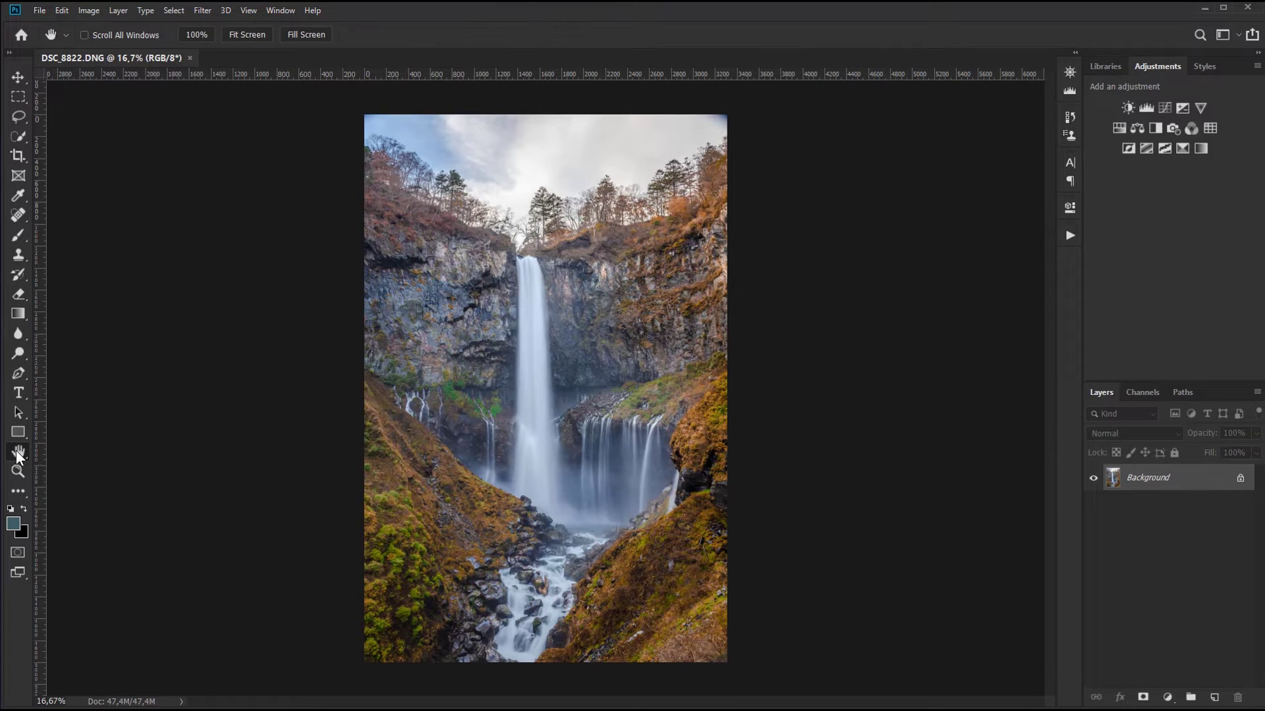
left_click(1168, 108)
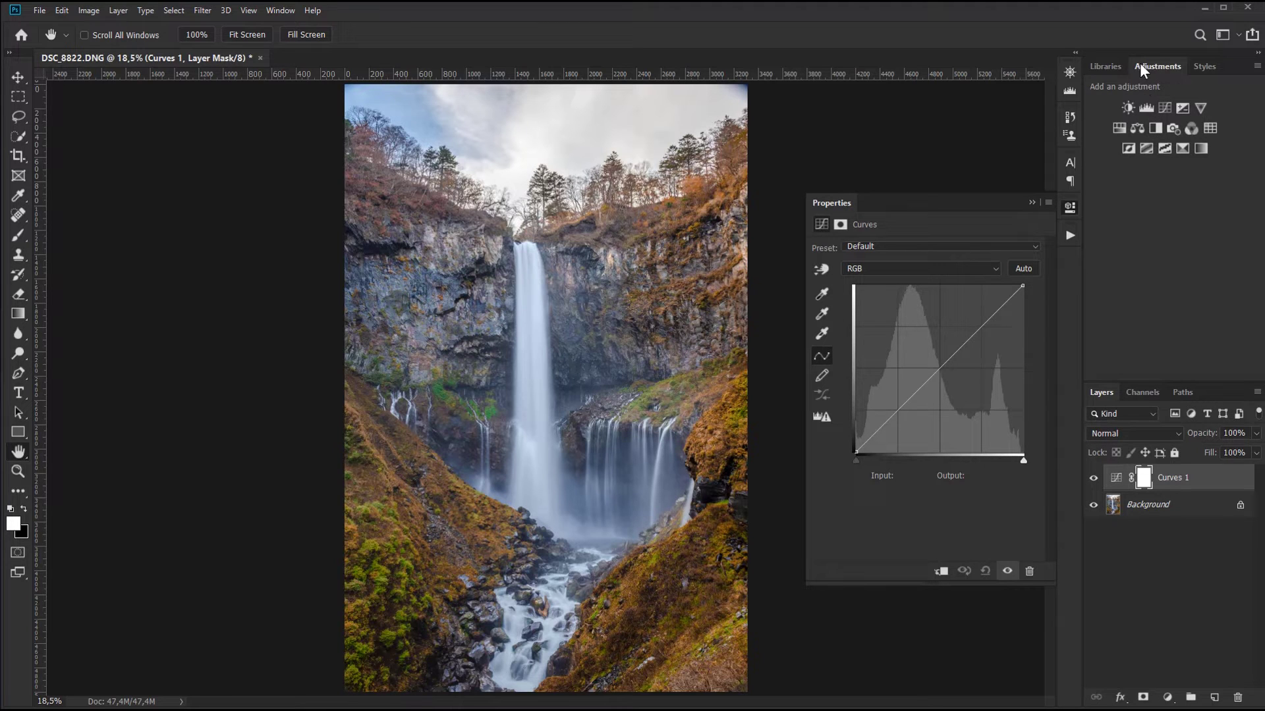
Form an S-curve by lifting the upper tones, deepening shadows and anchoring the midtones.
left_click(1168, 699)
left_click_drag(972, 335, 968, 315)
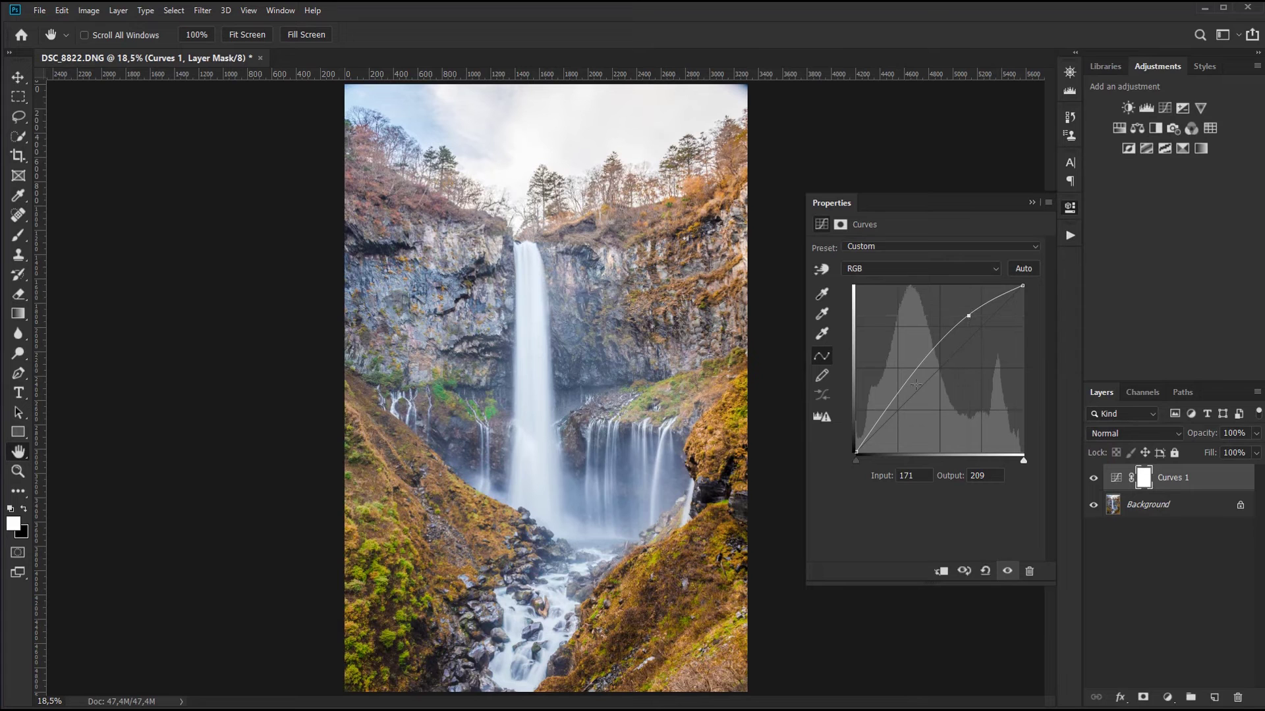
left_click_drag(890, 398, 901, 408)
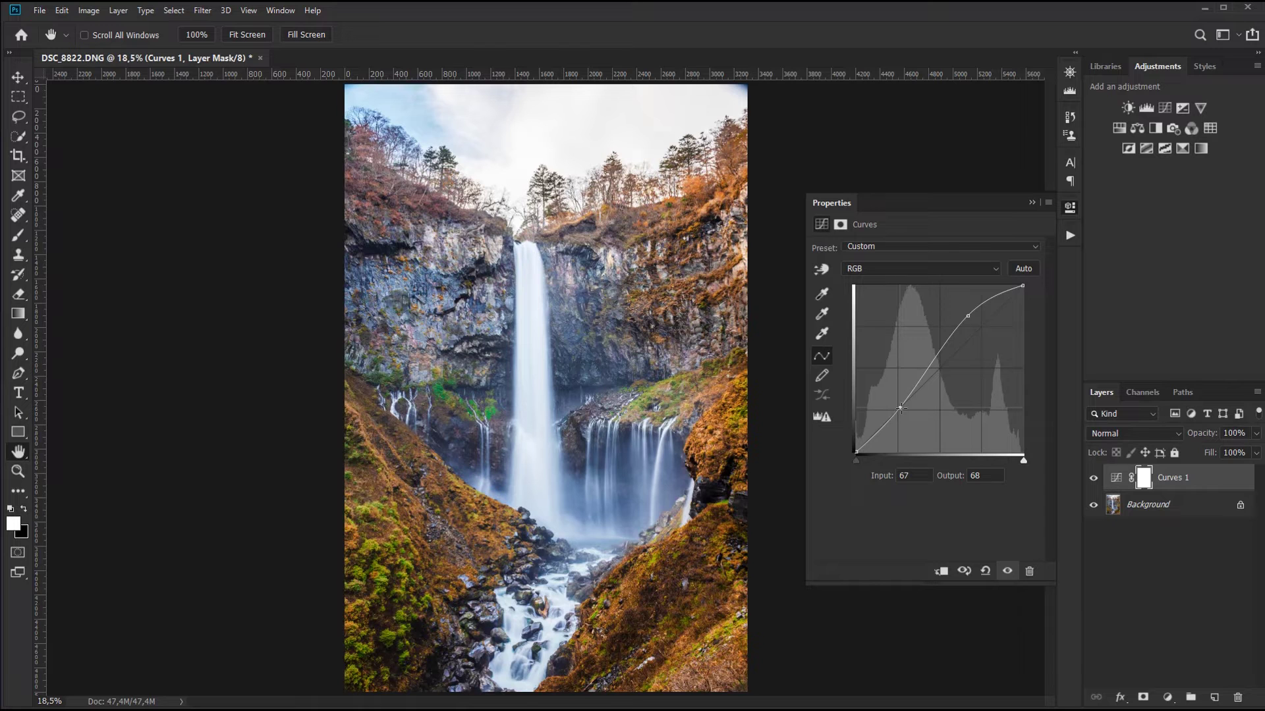
left_click(933, 367)
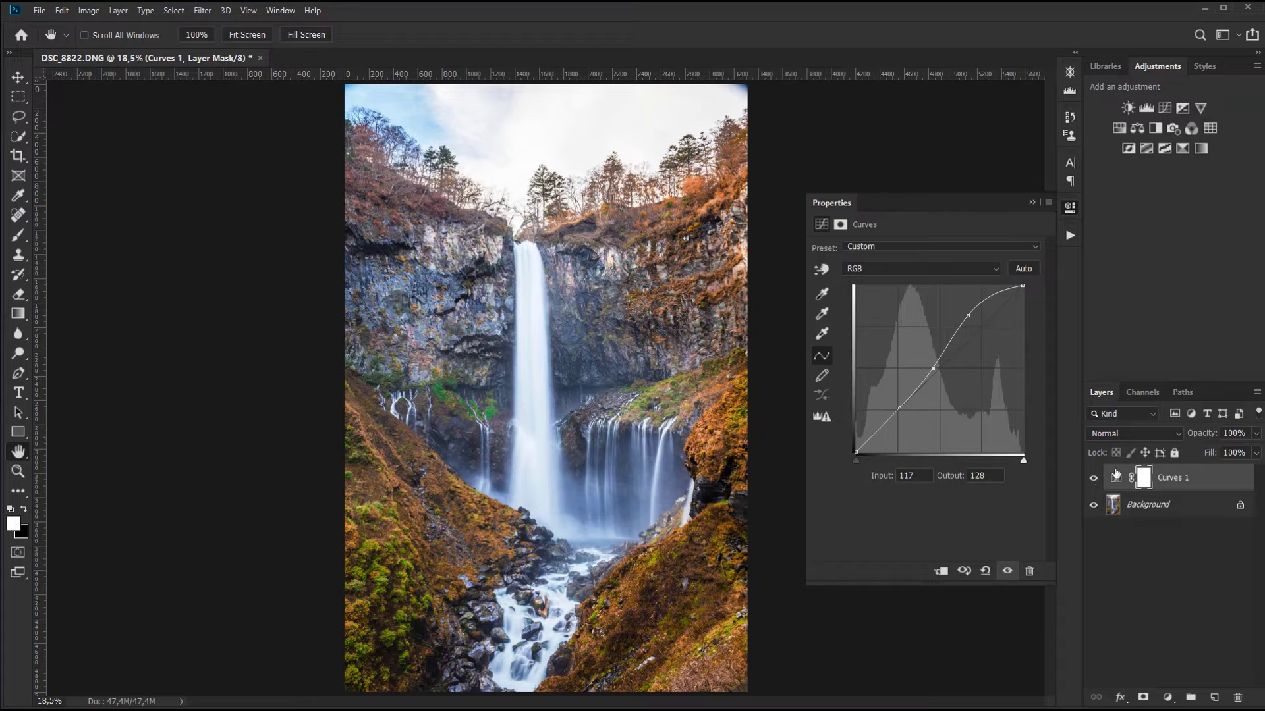
Compare Curves 1 with the original, soften the highlight point, and select its layer mask.
left_click(1095, 478)
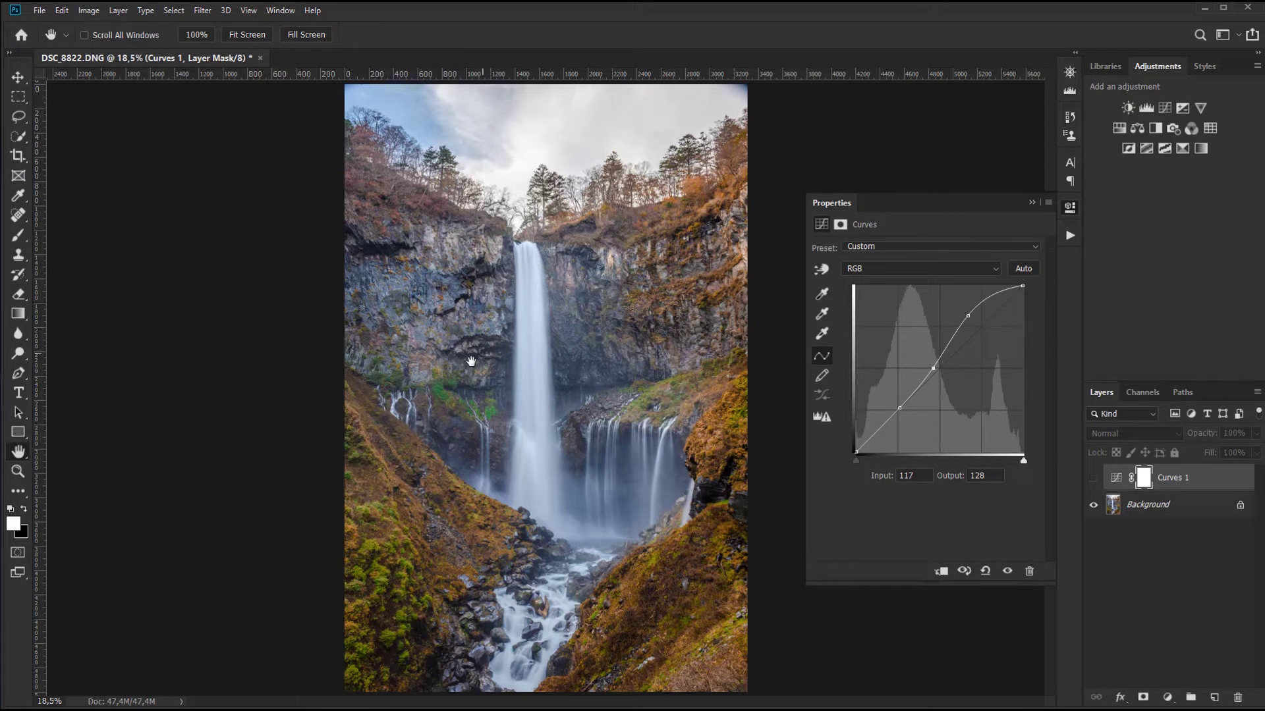
left_click(1095, 480)
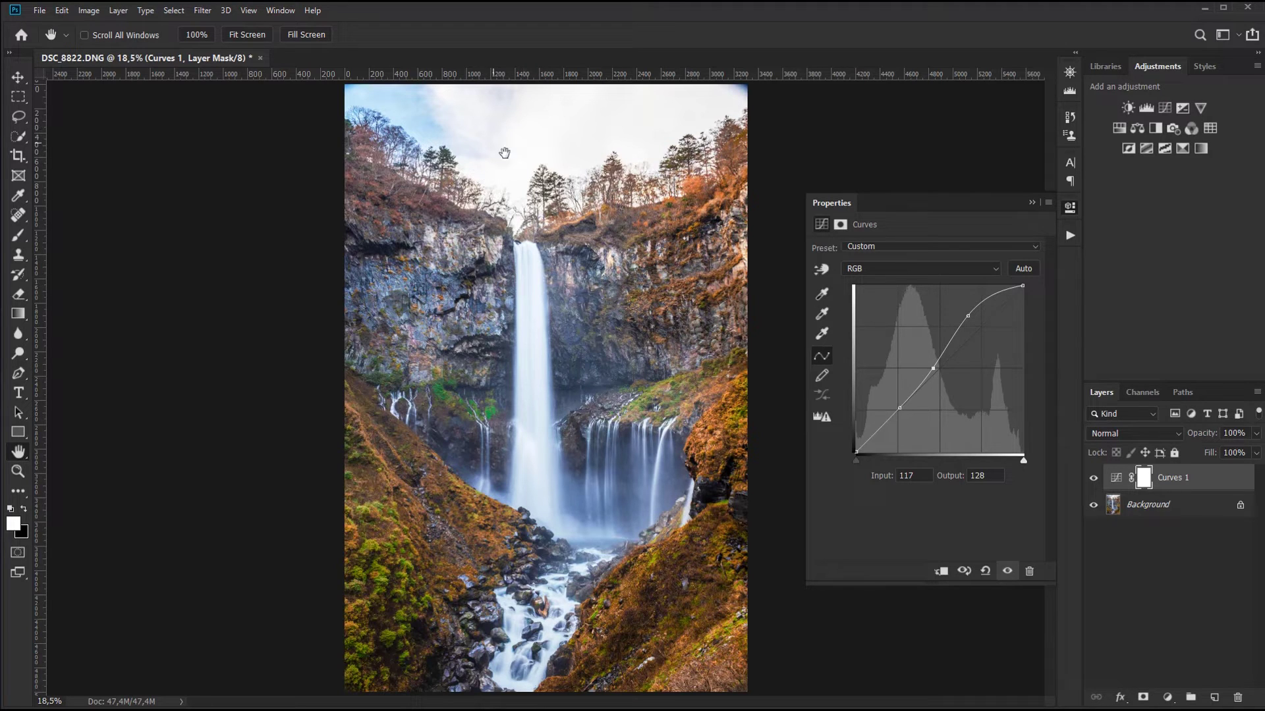
left_click(969, 316)
left_click_drag(968, 317, 976, 316)
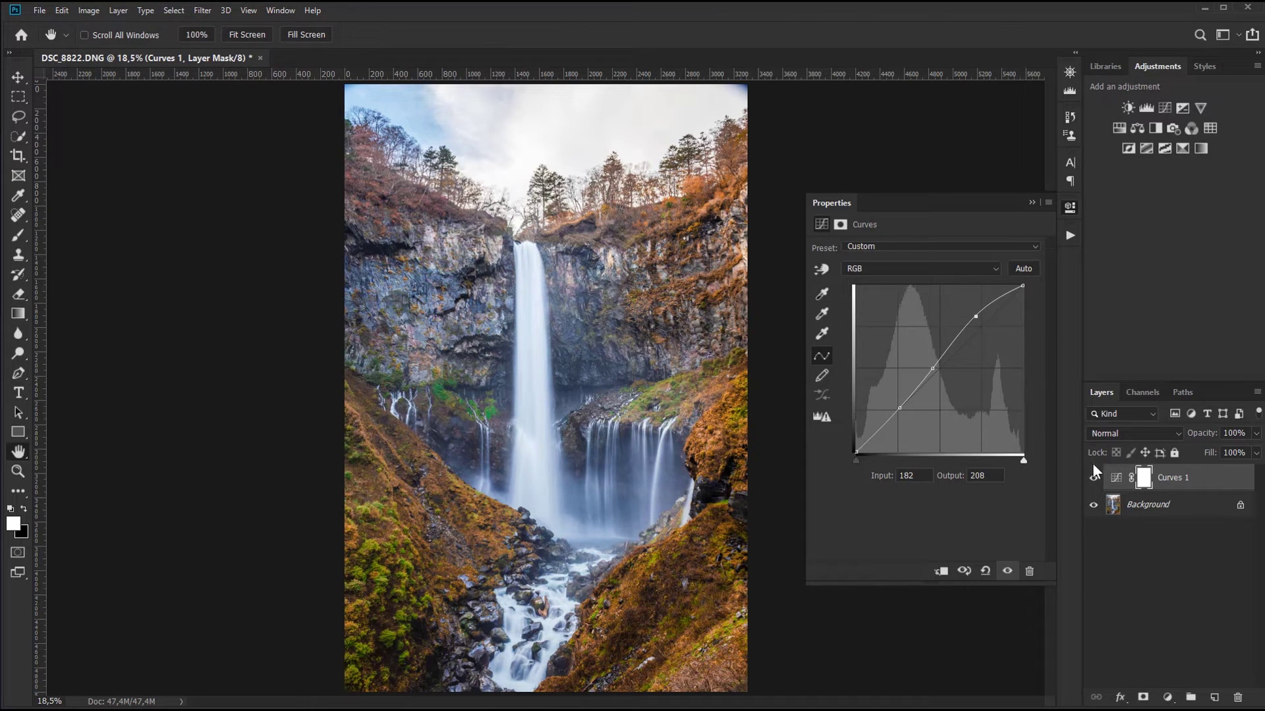
left_click(1149, 481)
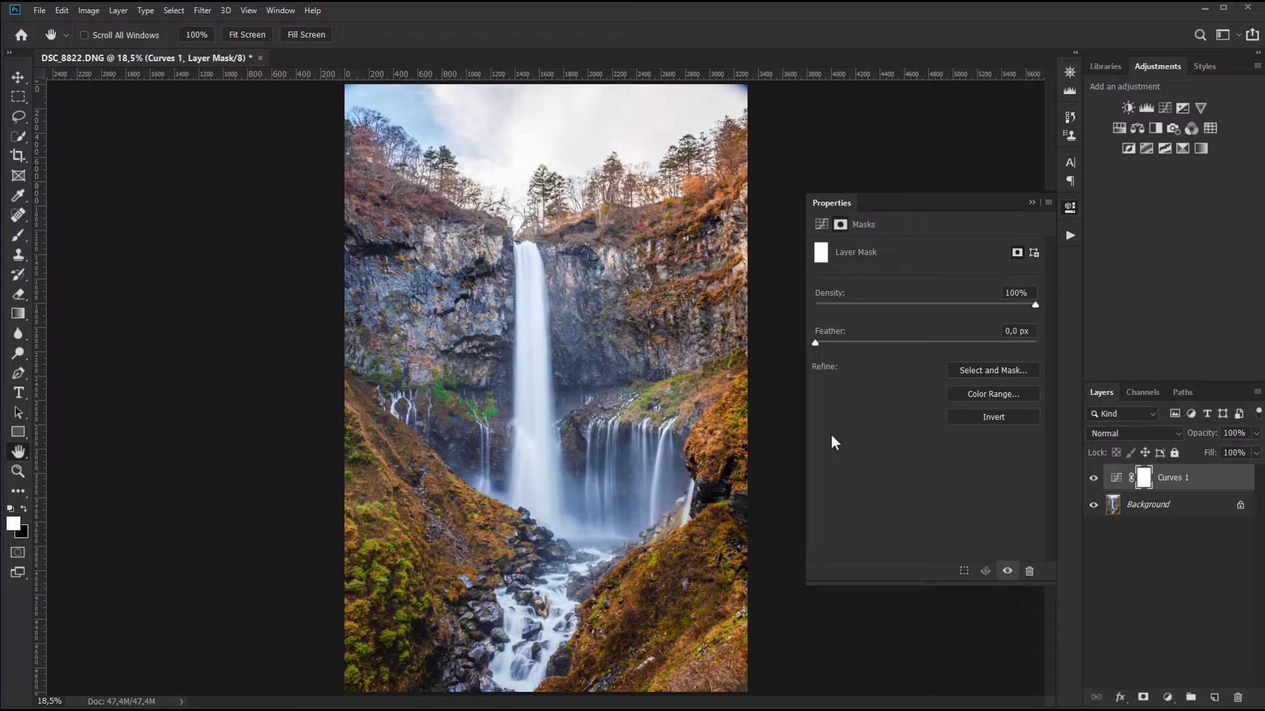
left_click(24, 511)
left_click(19, 236)
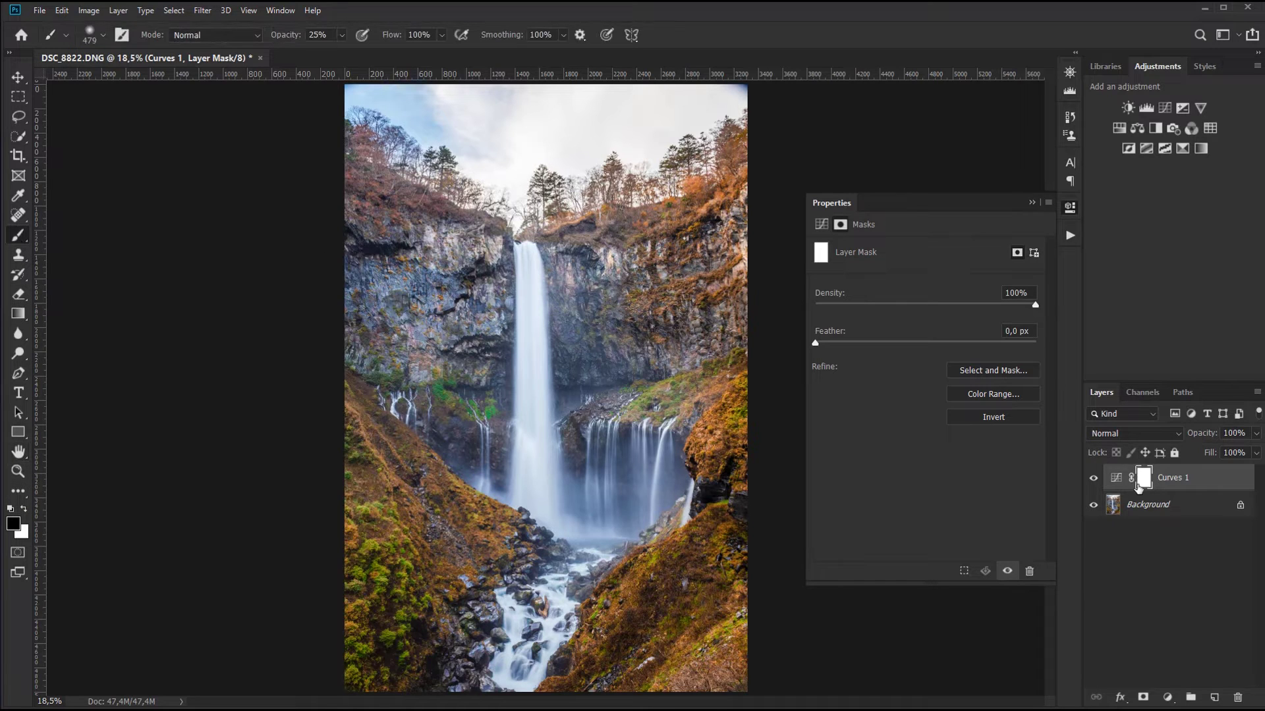
left_click_drag(531, 367, 527, 319)
mouse_move(468, 97)
left_mouse_down()
mouse_move(571, 93)
mouse_move(542, 138)
mouse_move(481, 161)
mouse_move(518, 102)
mouse_move(567, 96)
mouse_move(598, 175)
mouse_move(491, 141)
left_mouse_up()
left_click(341, 35)
key("0")
mouse_move(528, 250)
left_mouse_down()
mouse_move(520, 429)
mouse_move(539, 347)
mouse_move(525, 486)
mouse_move(536, 480)
left_mouse_up()
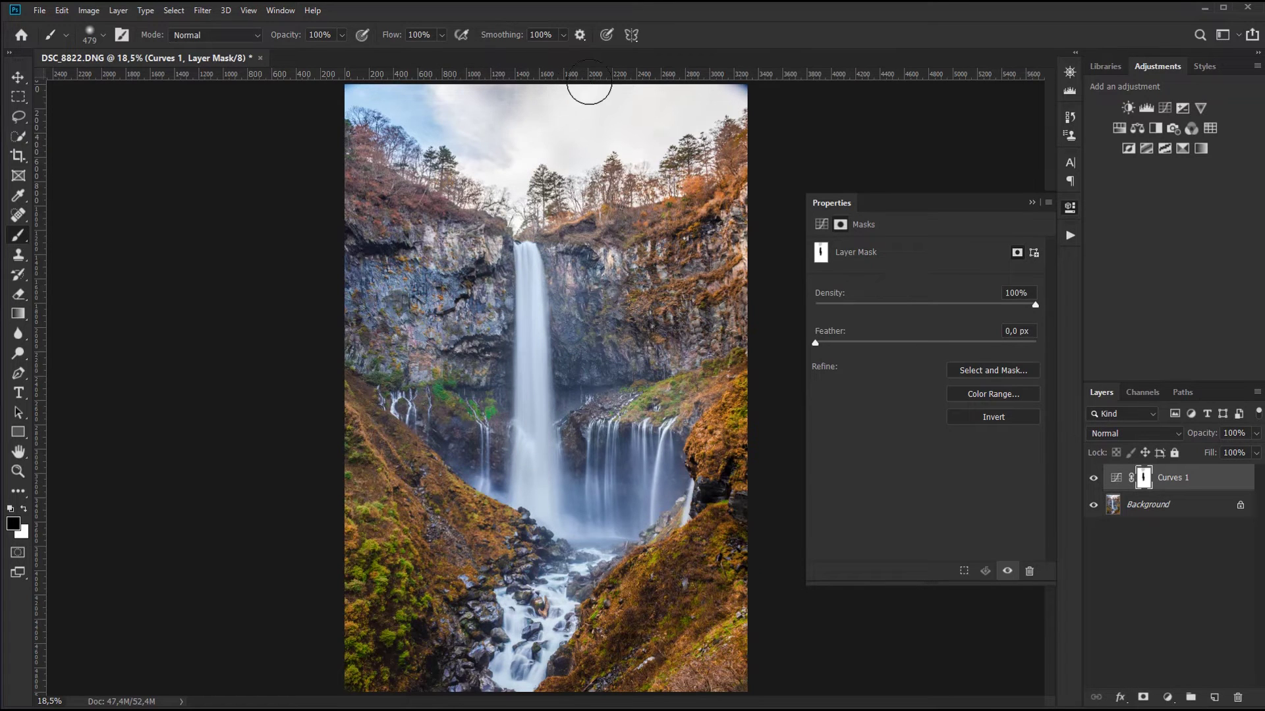
mouse_move(720, 93)
left_mouse_down()
mouse_move(460, 113)
mouse_move(546, 150)
mouse_move(531, 158)
left_mouse_up()
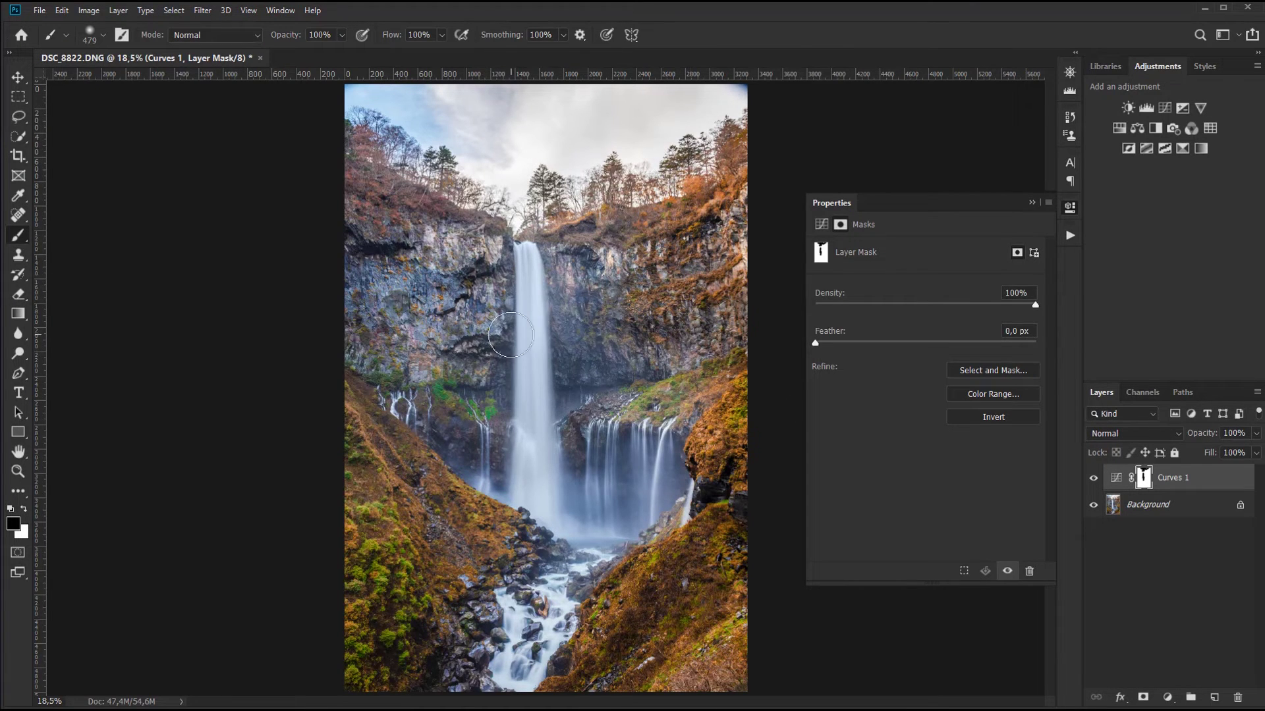
left_click(1032, 203)
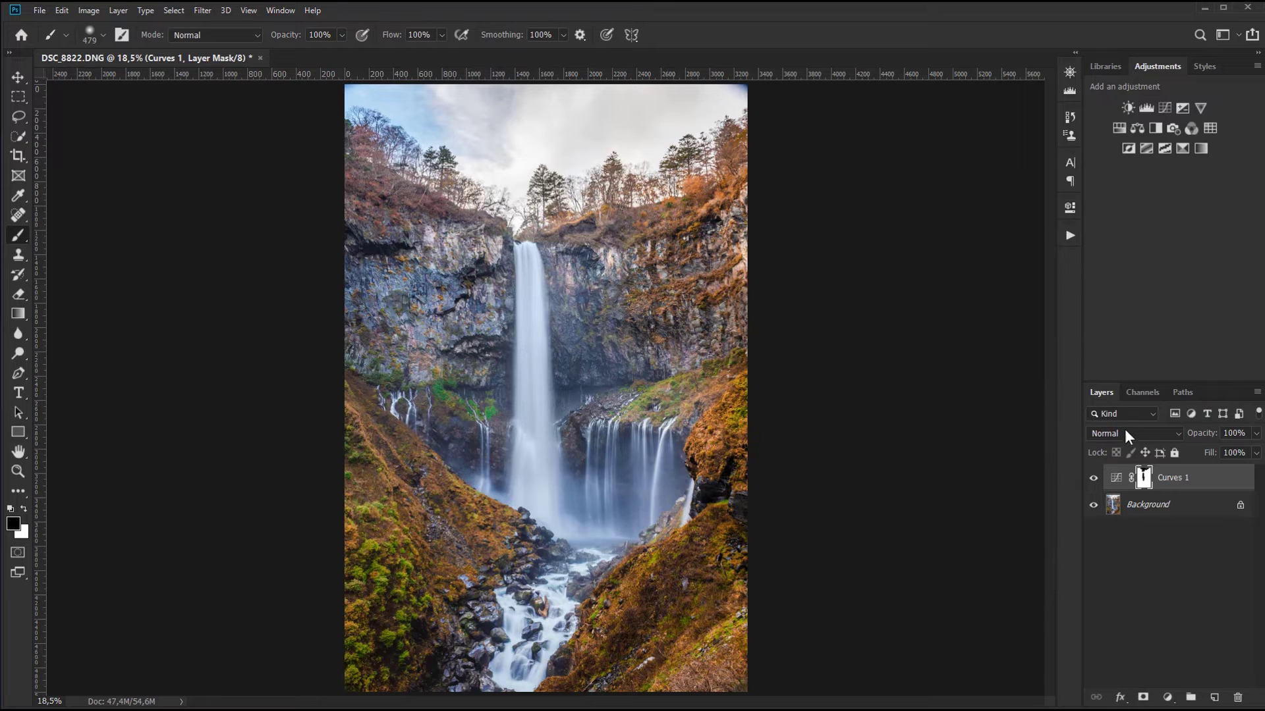
left_click(1094, 478)
left_click(1095, 480)
left_click(1095, 480)
left_click(1154, 511)
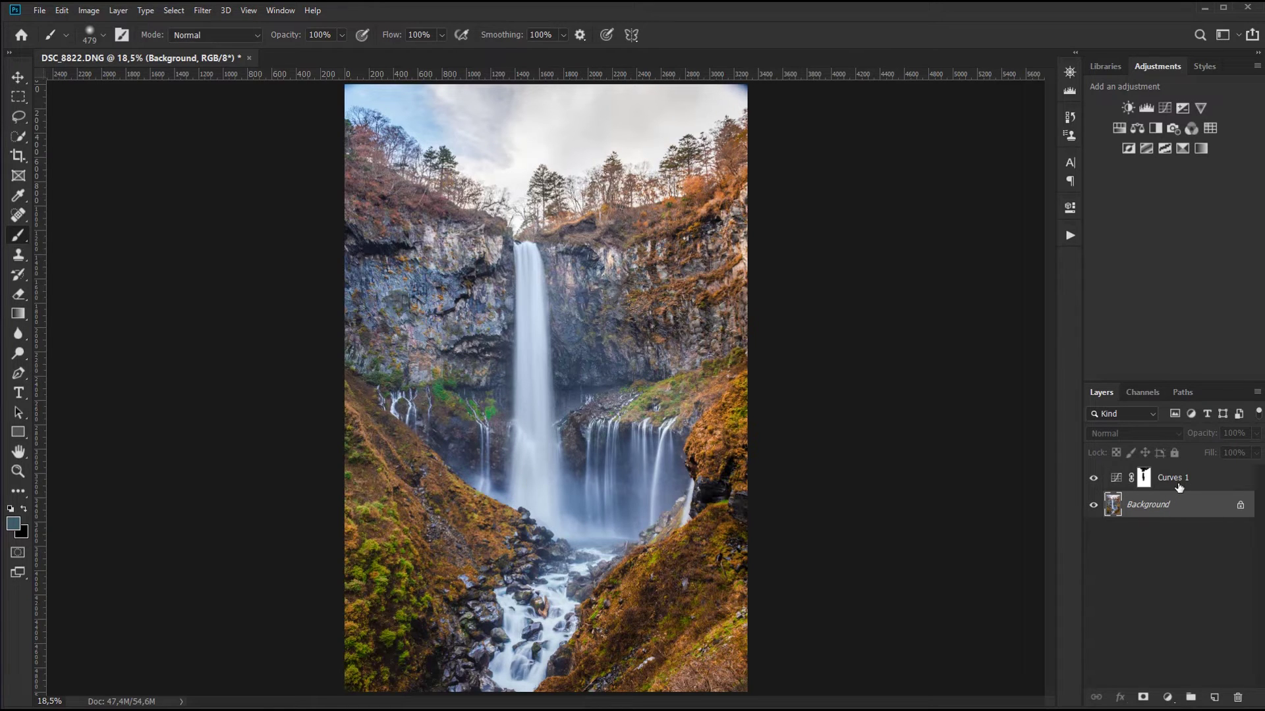
Duplicate Background with Ctrl+J and run Filter > Other > High Pass at a 3,0 px radius.
key("ctrl+j")
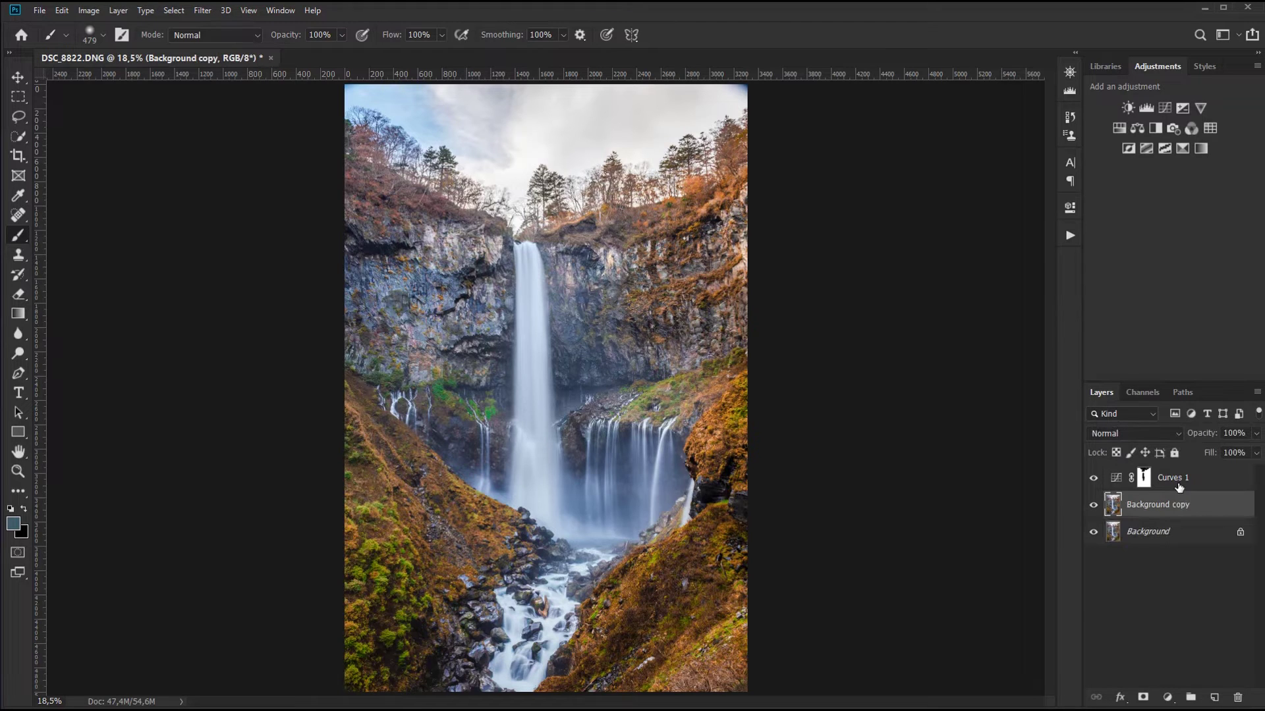
left_click(203, 11)
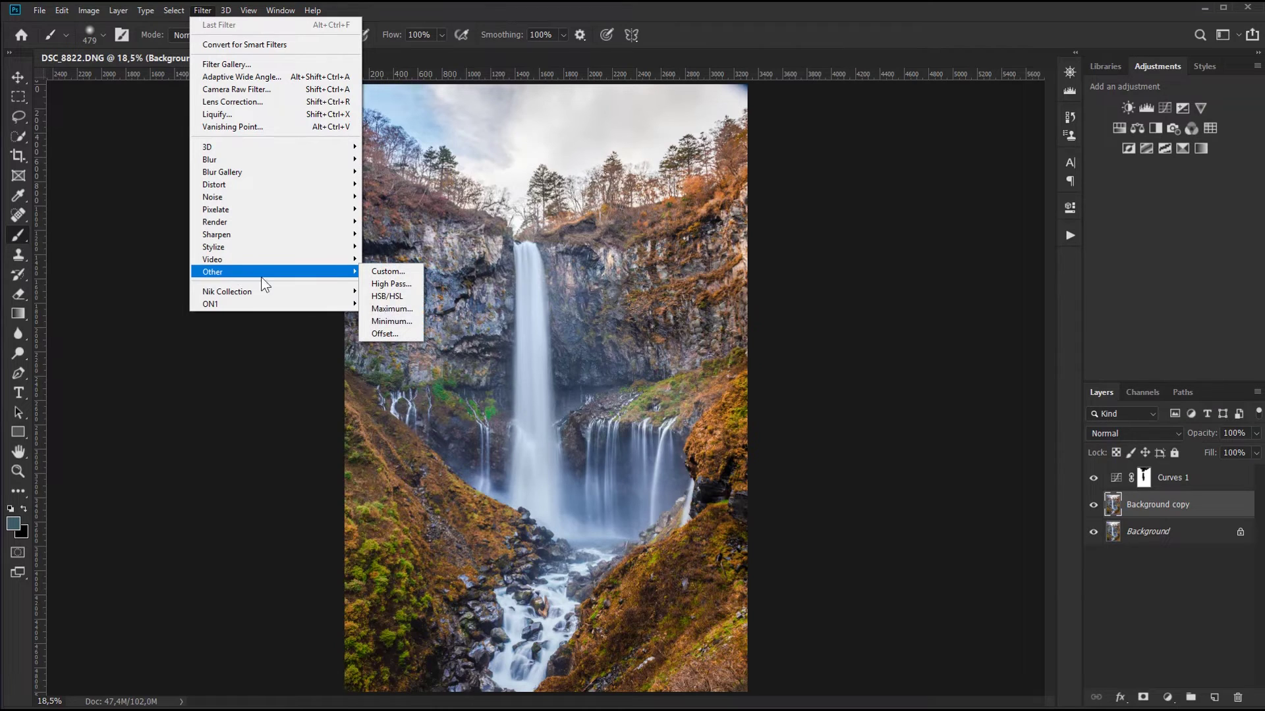
mouse_move(228, 271)
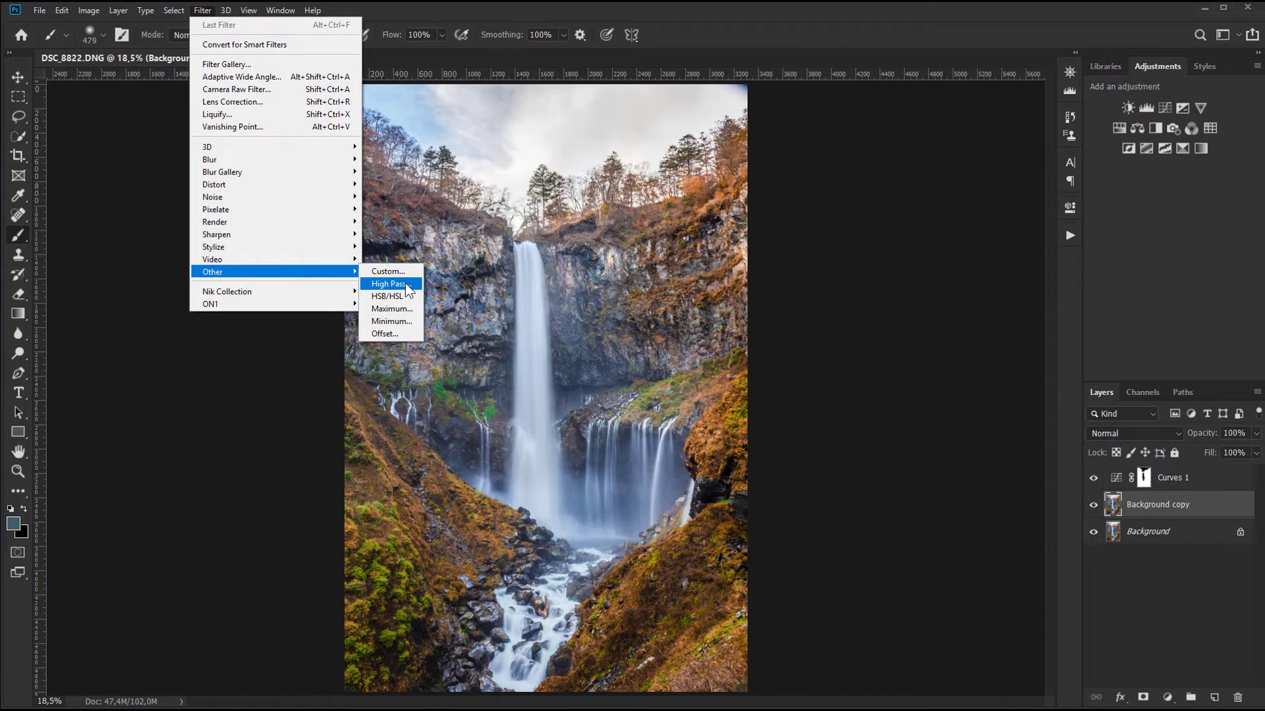
left_click(390, 284)
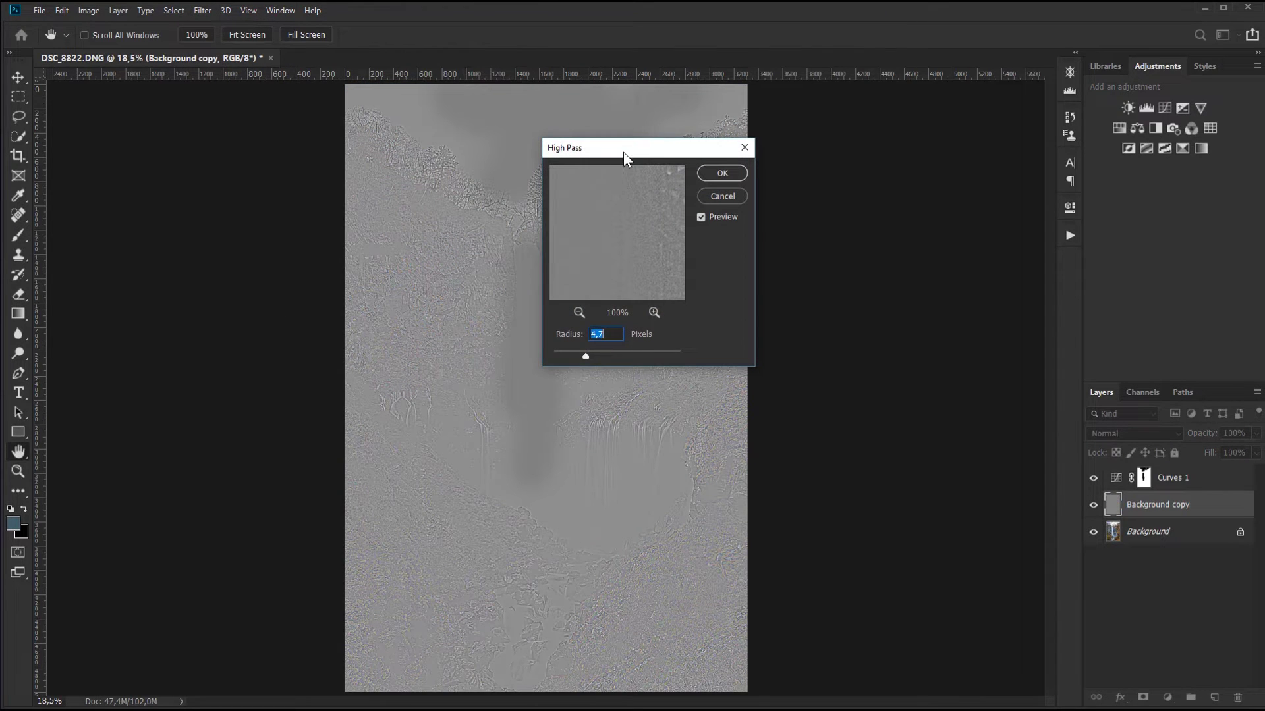
left_click_drag(623, 153, 888, 179)
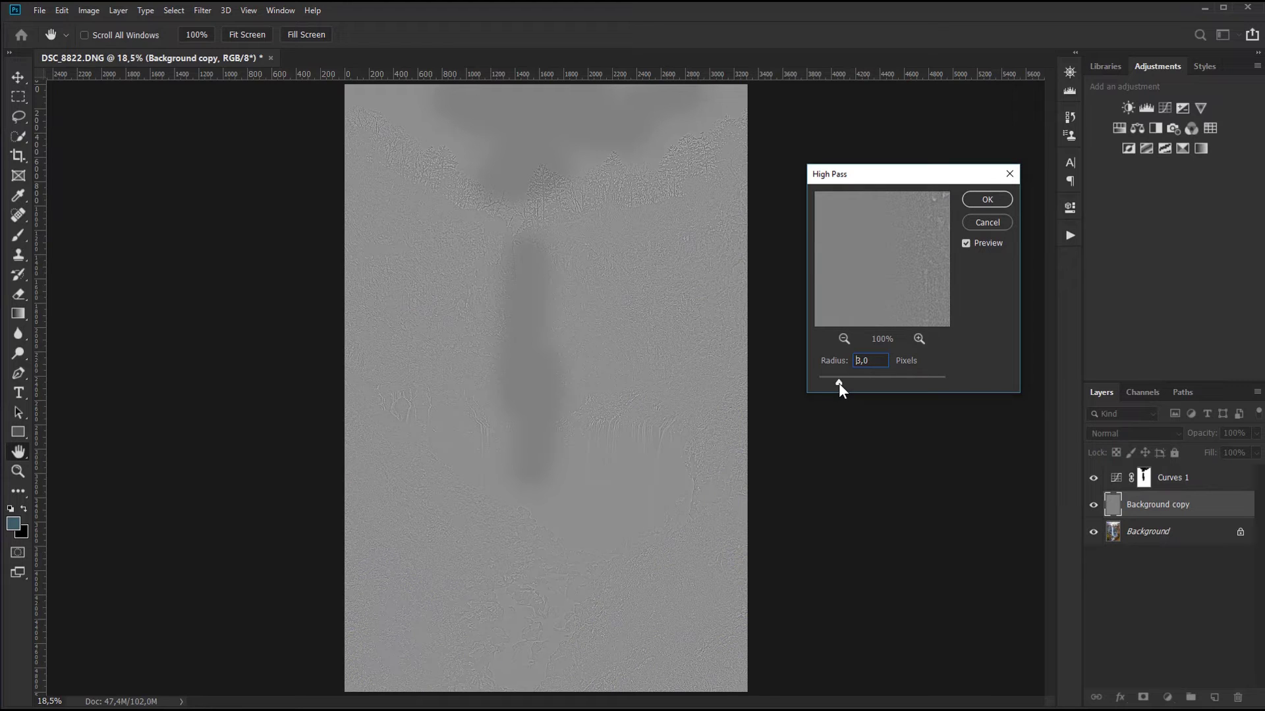
left_click(986, 197)
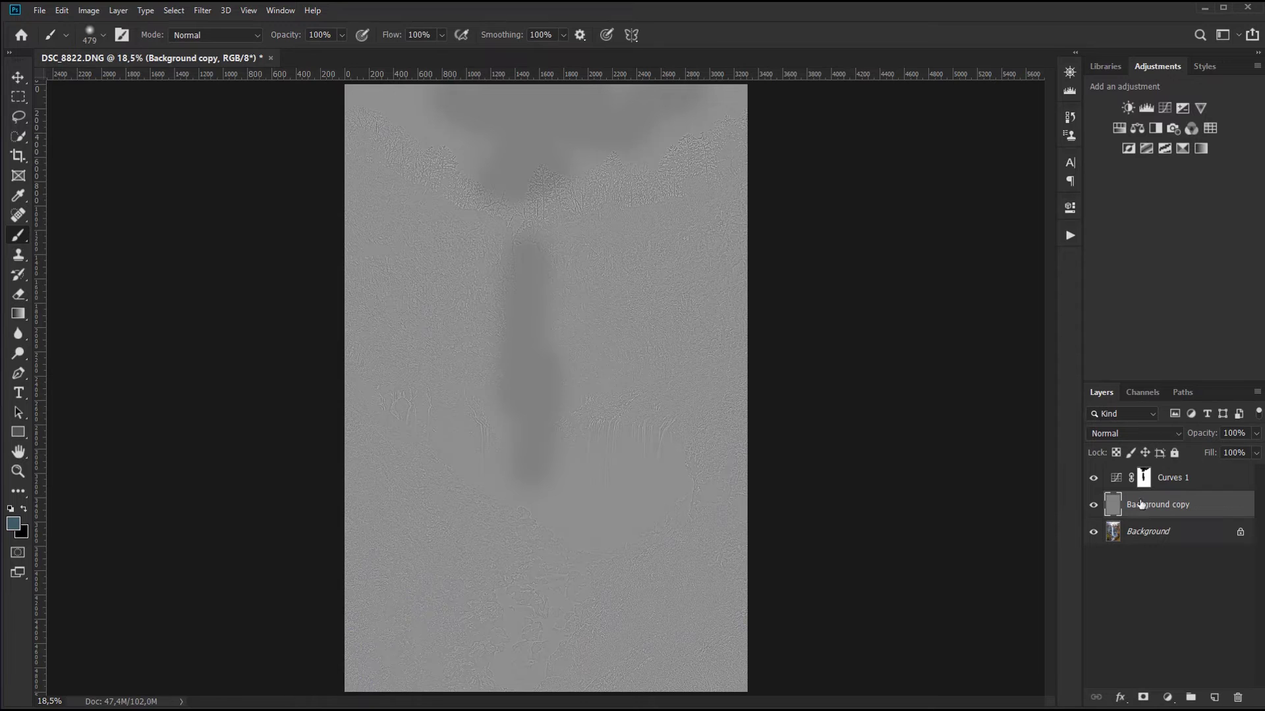
Set the High Pass Background copy layer to Overlay blending and zoom into the lower falls.
left_click(1119, 436)
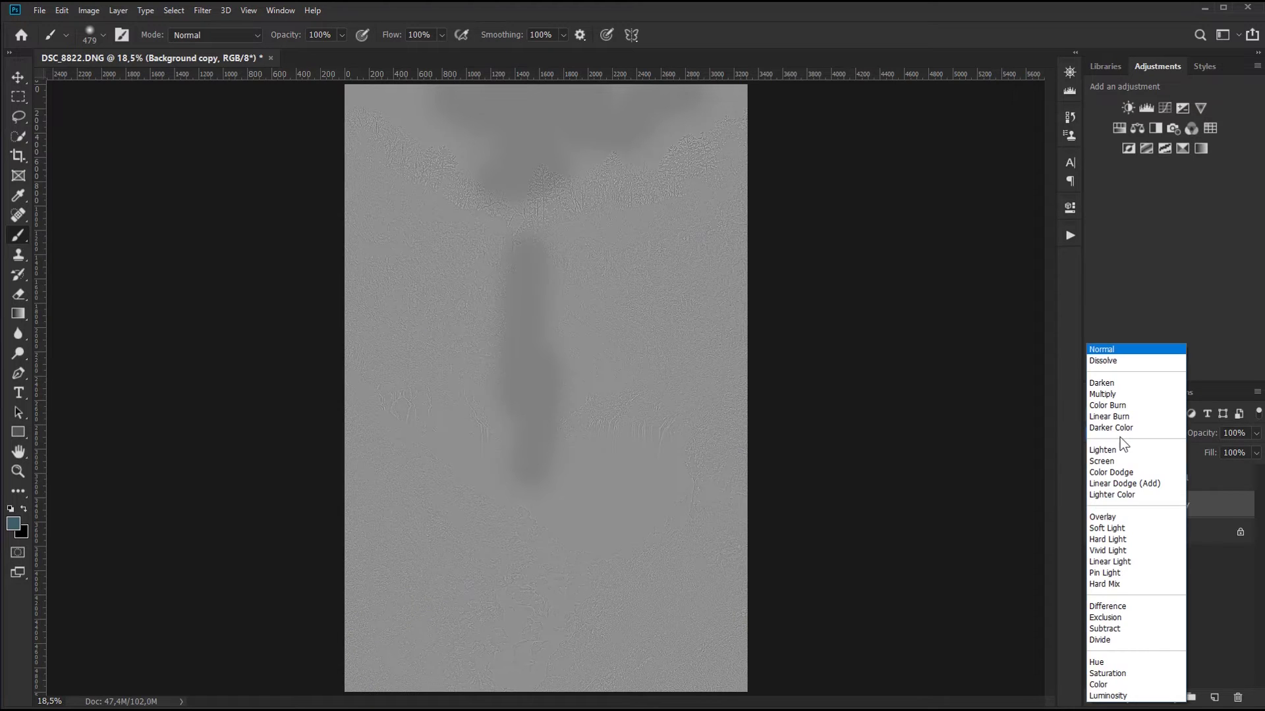
left_click(1216, 506)
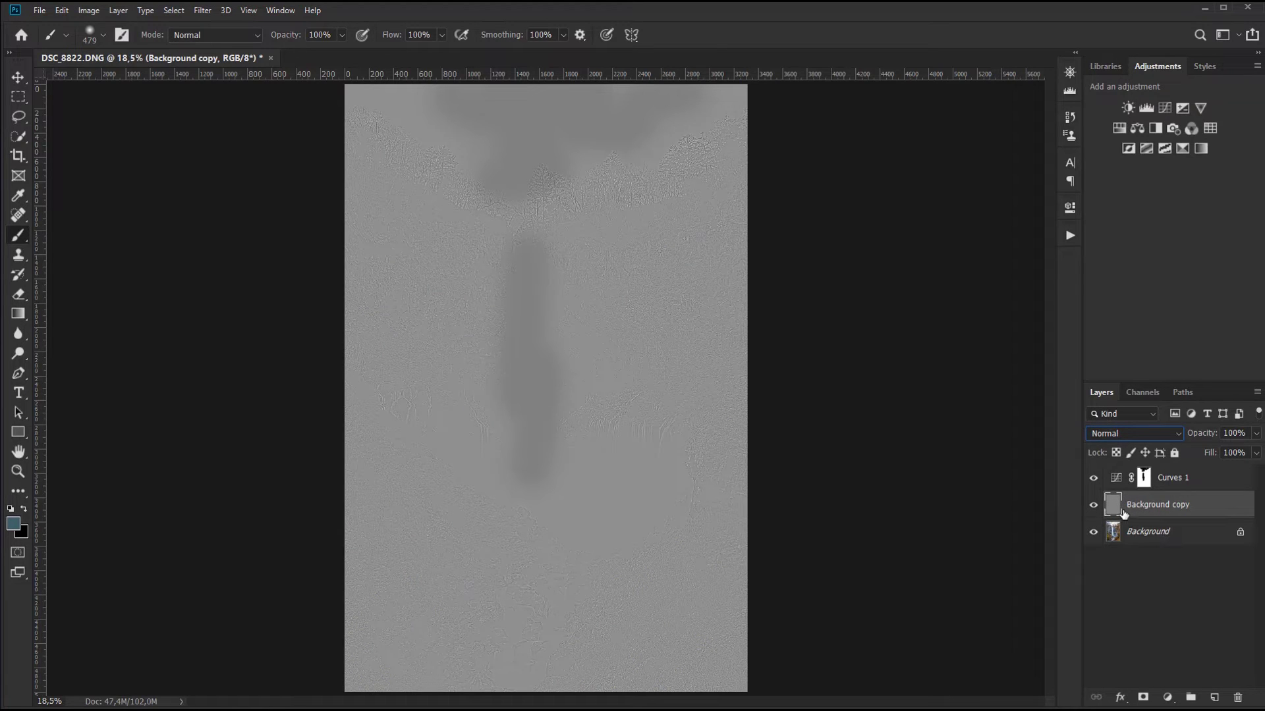
left_click(1139, 433)
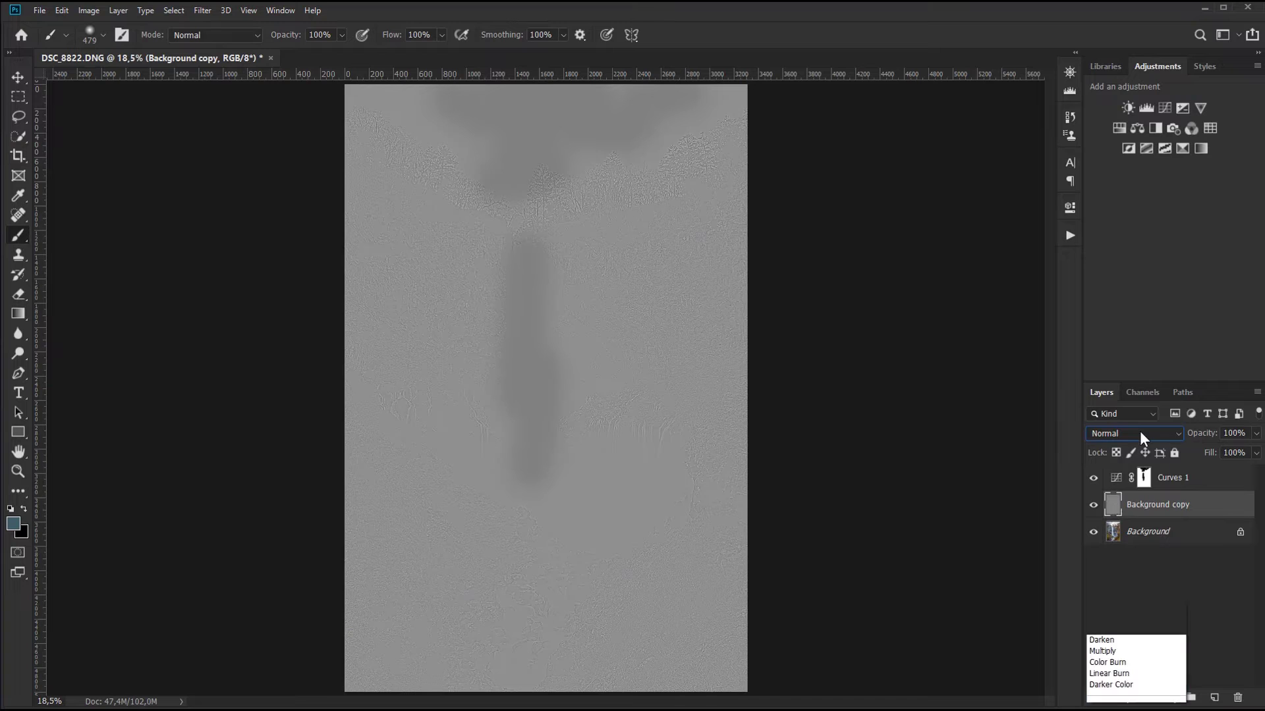
left_click(1123, 518)
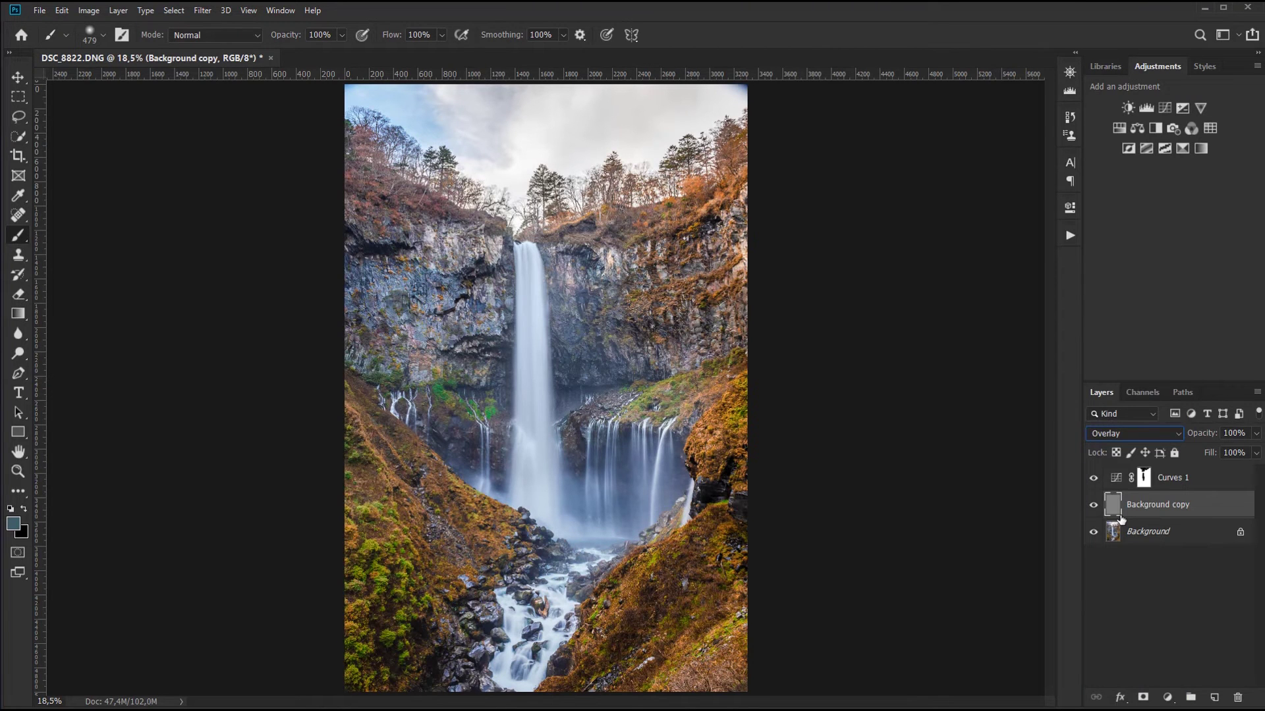
left_click(18, 471)
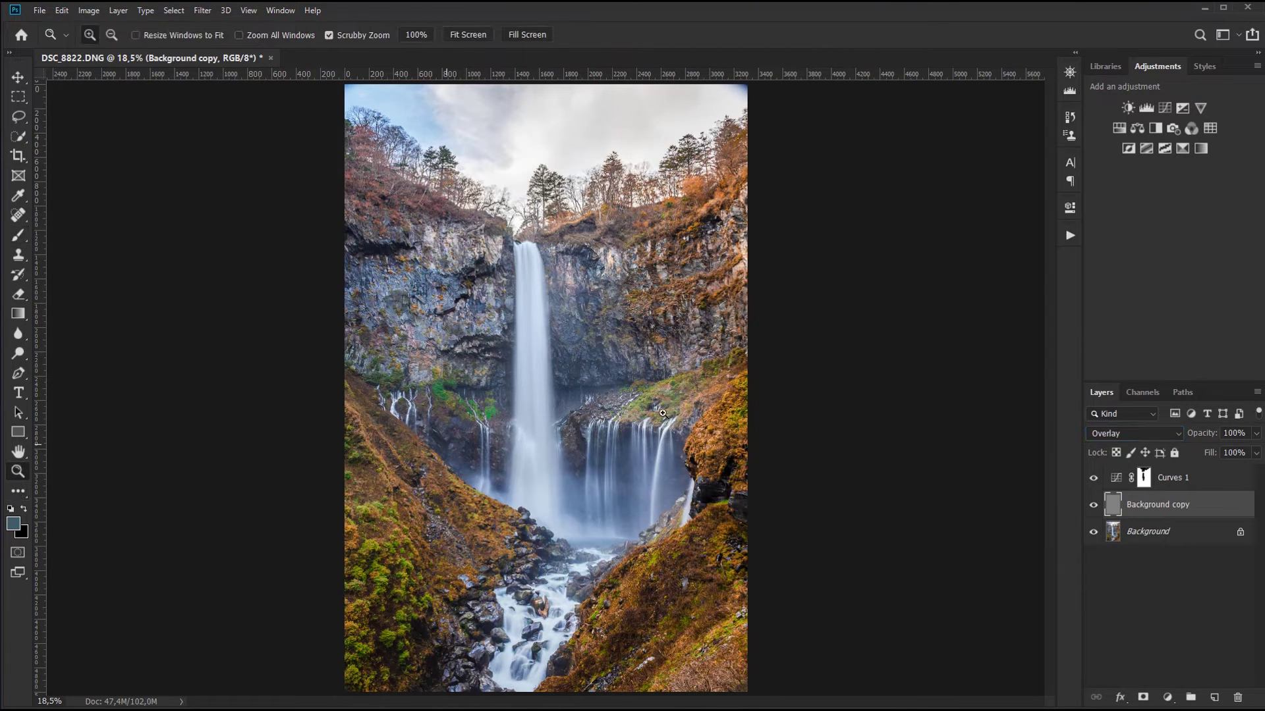
left_click_drag(478, 556, 501, 550)
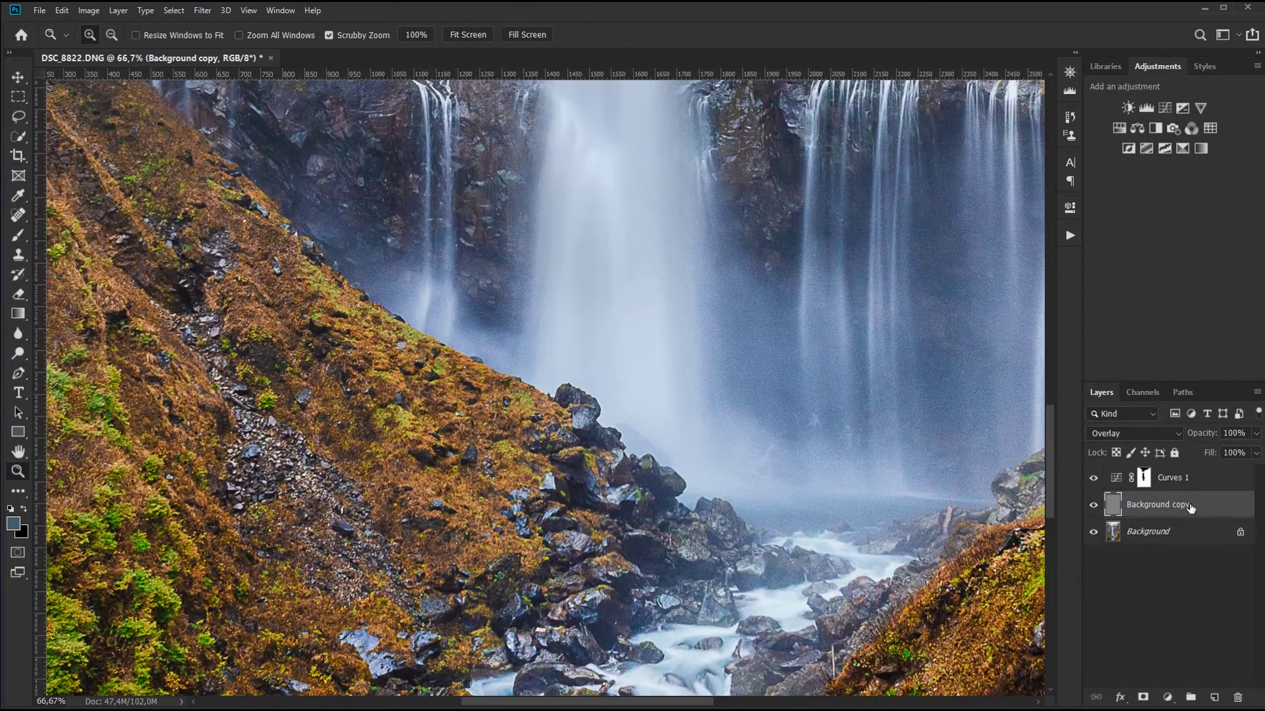
Toggle the sharpening layer's visibility several times to compare before and after.
left_click(1094, 506)
left_click(1093, 505)
left_click(1093, 505)
left_click(1093, 505)
left_click(1093, 505)
left_click(1093, 506)
Lower the sharpening layer's opacity to roughly 71% and fit the photo on screen.
left_click(1256, 434)
left_click_drag(1256, 450, 1231, 449)
left_click_drag(1255, 450, 1237, 455)
double_click(18, 452)
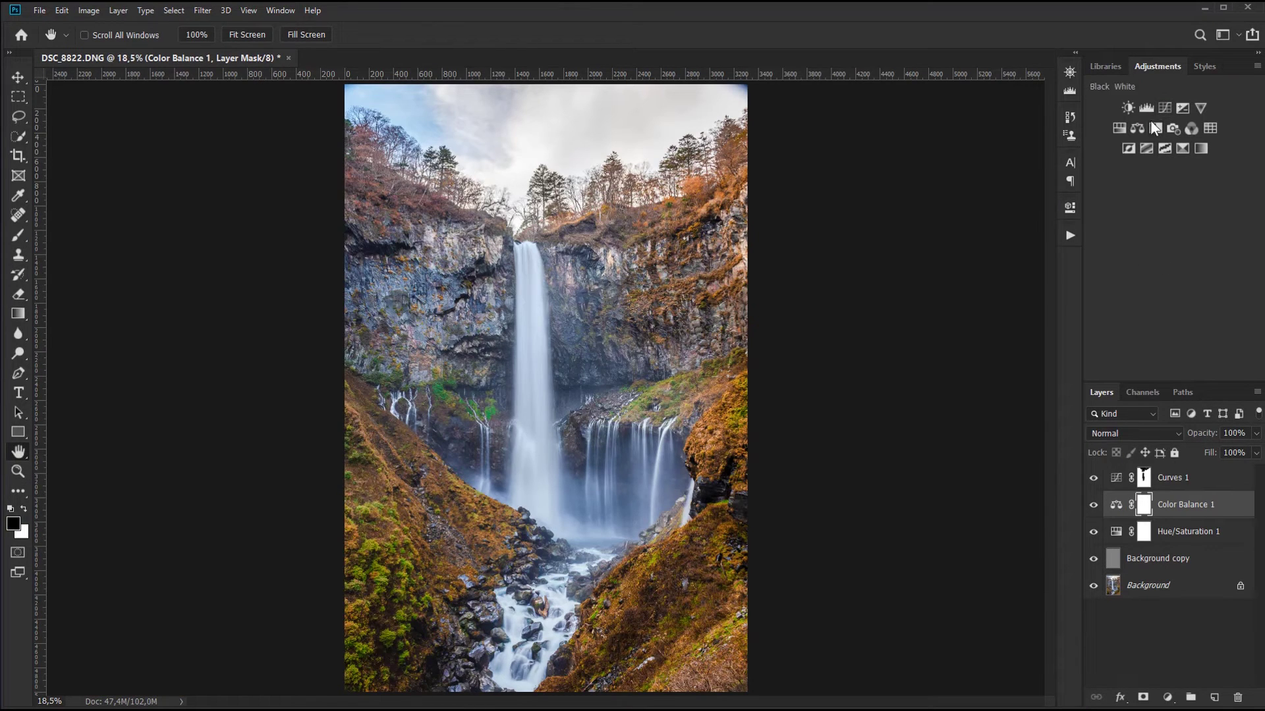
Add a Color Balance adjustment and shift its shadows toward blue (+13) and cyan.
left_click(1135, 128)
left_click(899, 251)
left_click(864, 261)
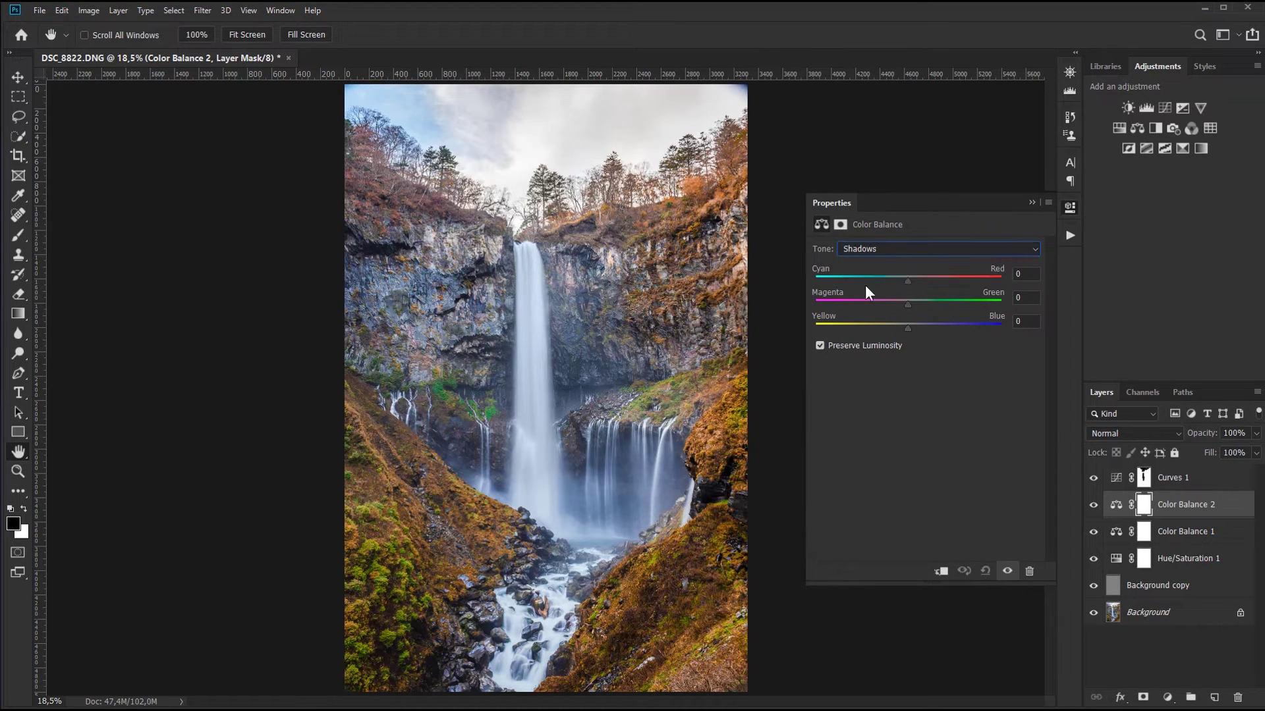
left_click_drag(907, 327, 920, 327)
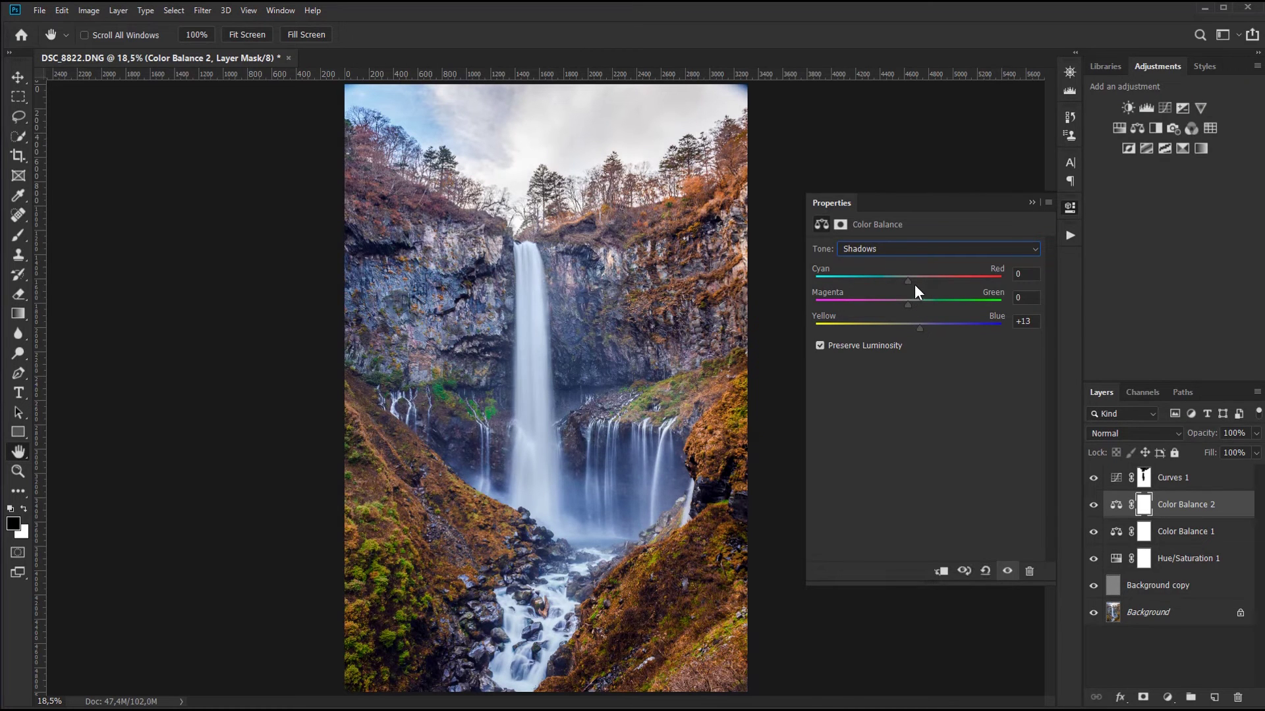
left_click_drag(908, 280, 896, 282)
Warm the Color Balance highlights toward yellow and red.
left_click(911, 251)
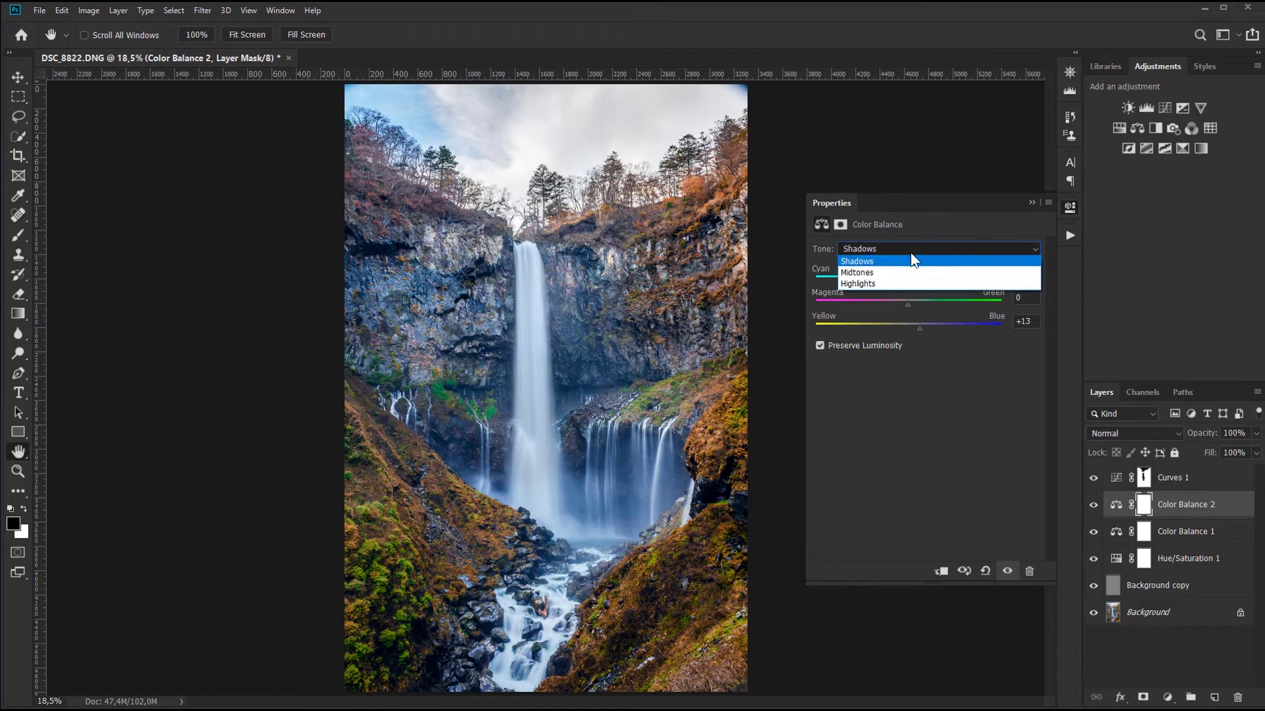
left_click(887, 283)
left_click_drag(908, 329, 896, 329)
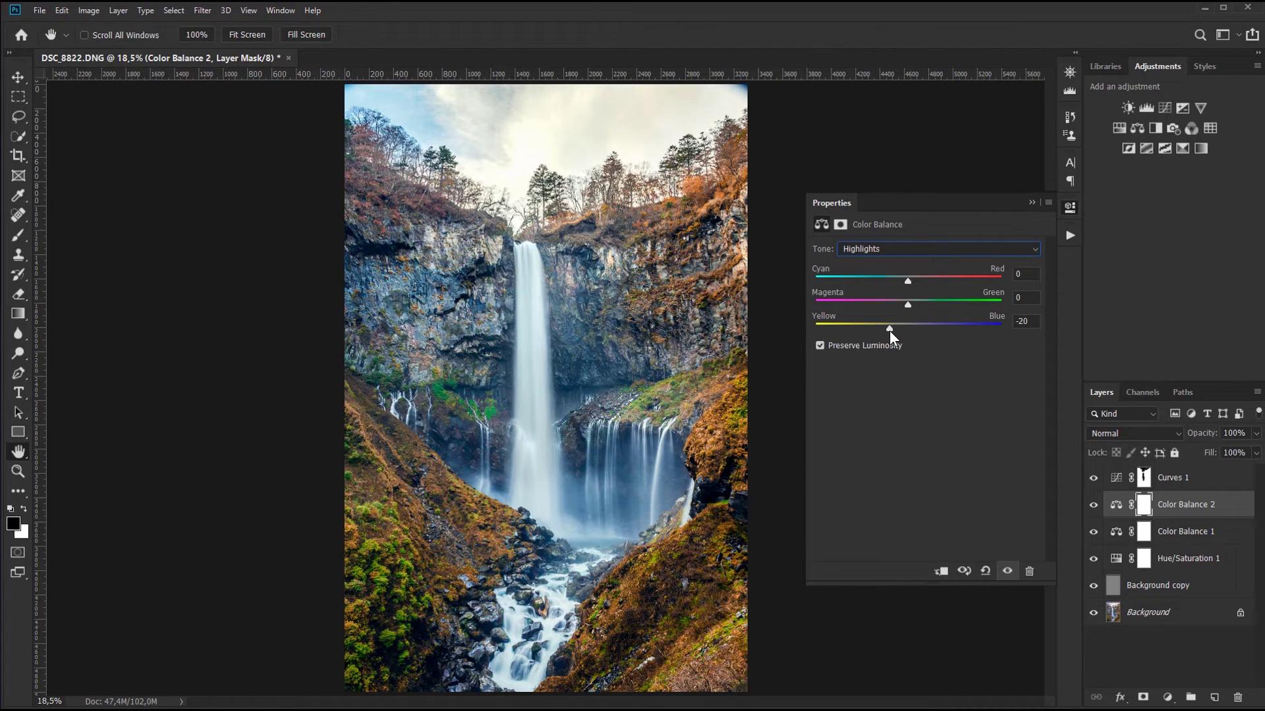
left_click_drag(908, 282, 915, 277)
Settle the Color Balance midtones slightly toward green at +2.
left_click(912, 250)
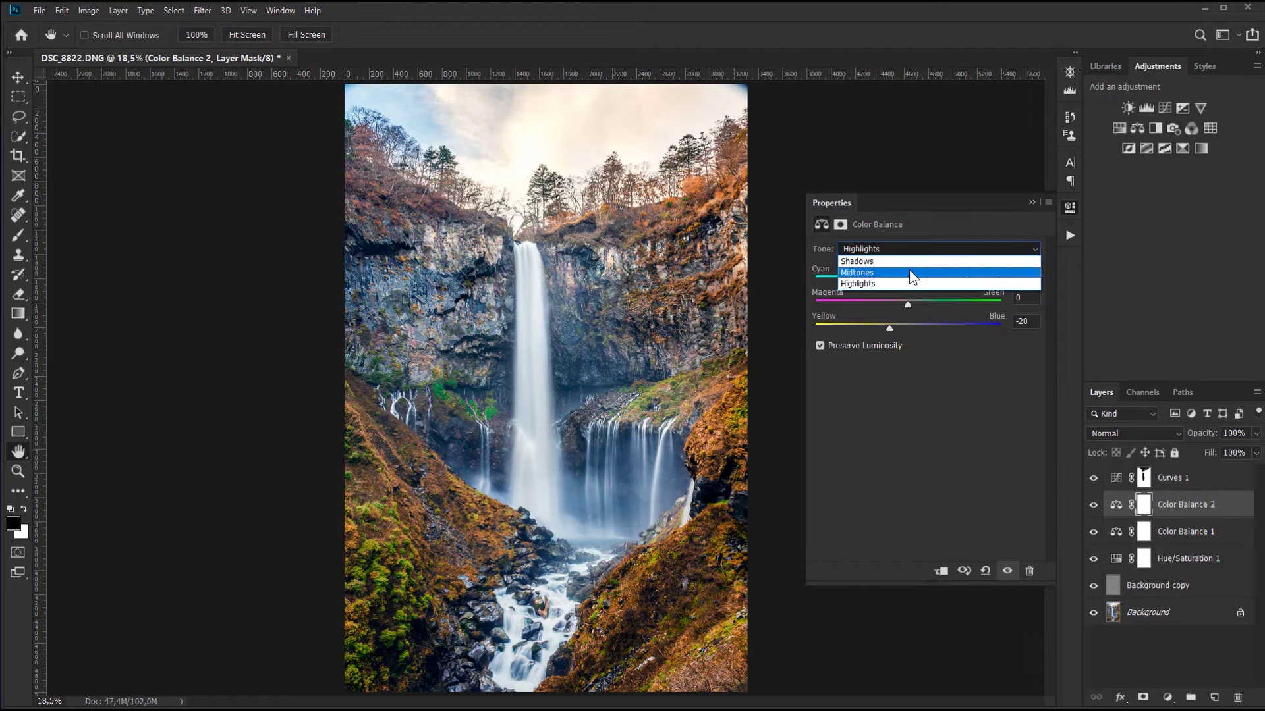
left_click(909, 268)
left_click_drag(912, 297, 913, 302)
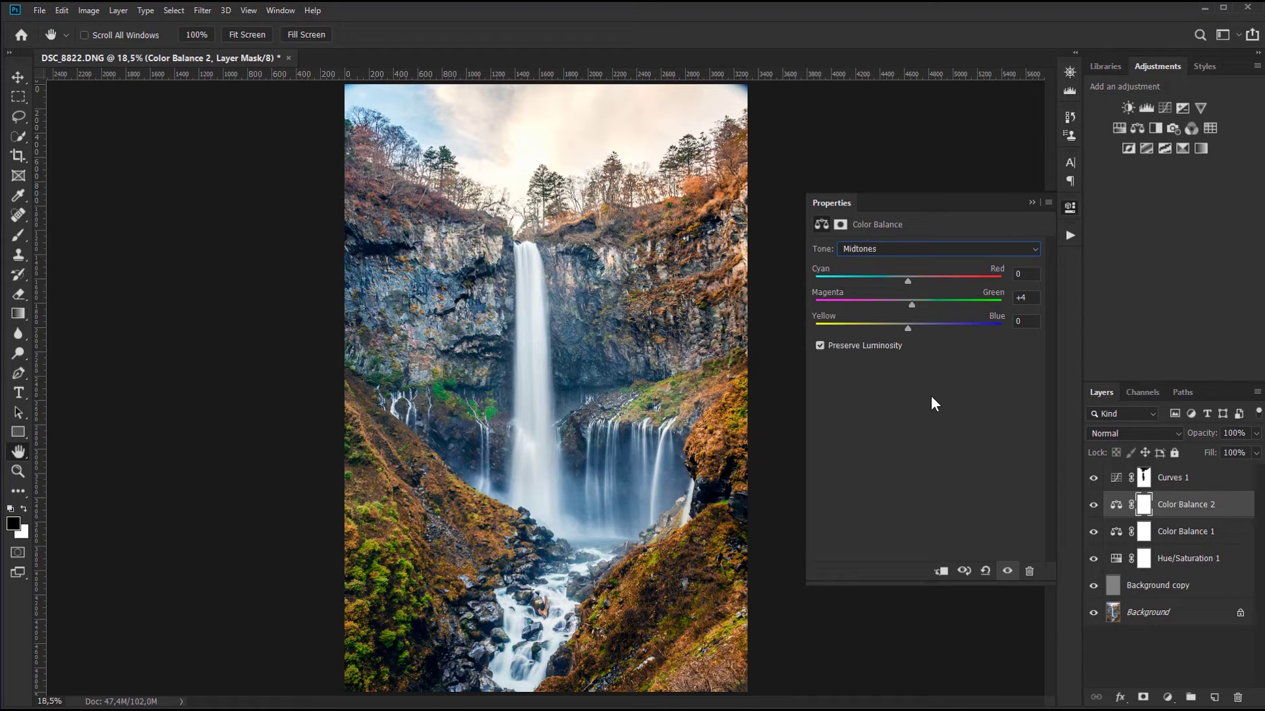
left_click_drag(913, 303, 900, 307)
left_click_drag(898, 306, 906, 301)
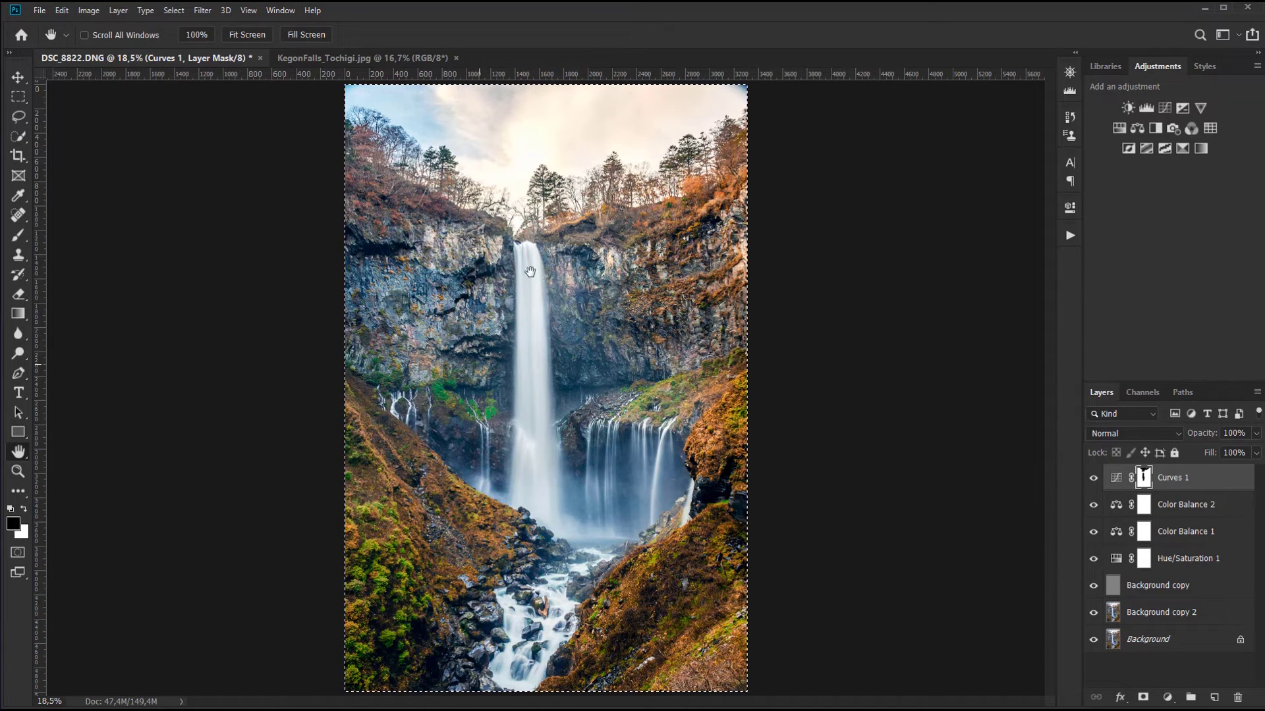
Stamp all visible edits into a merged Layer 1, hide the layers beneath, and select all.
key("ctrl+d")
left_click(18, 116)
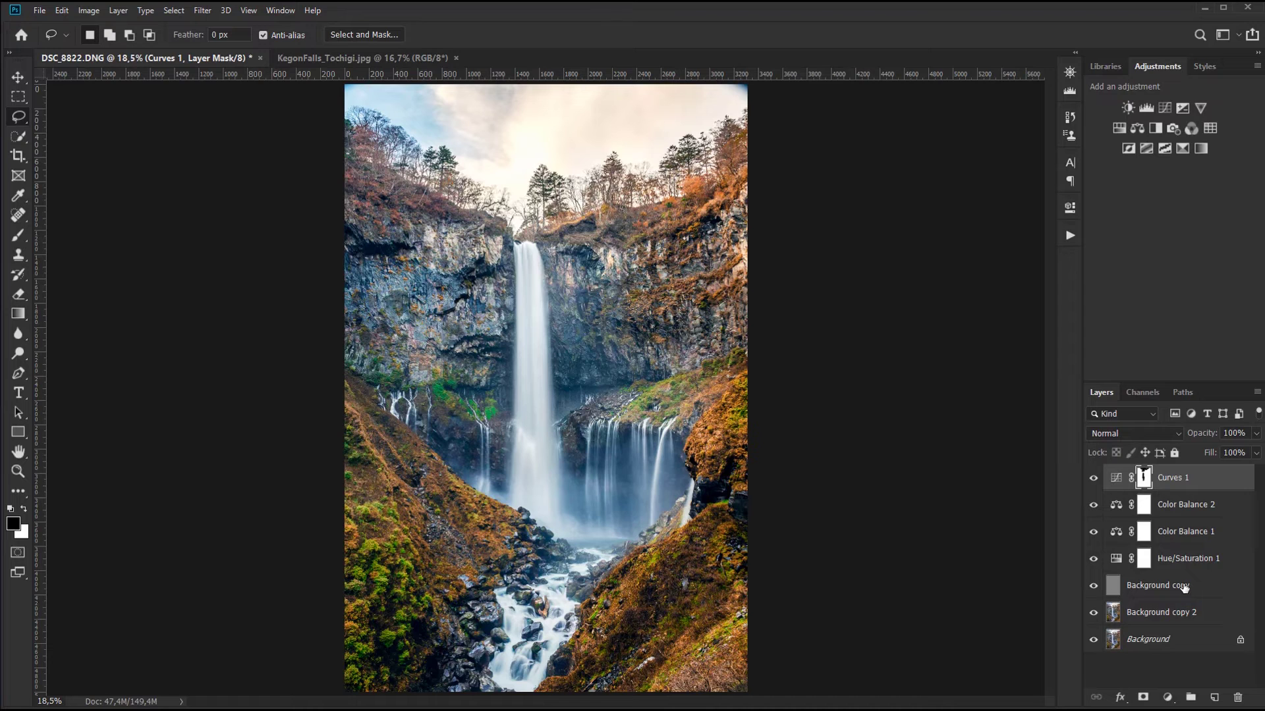
key("ctrl+shift+alt+e")
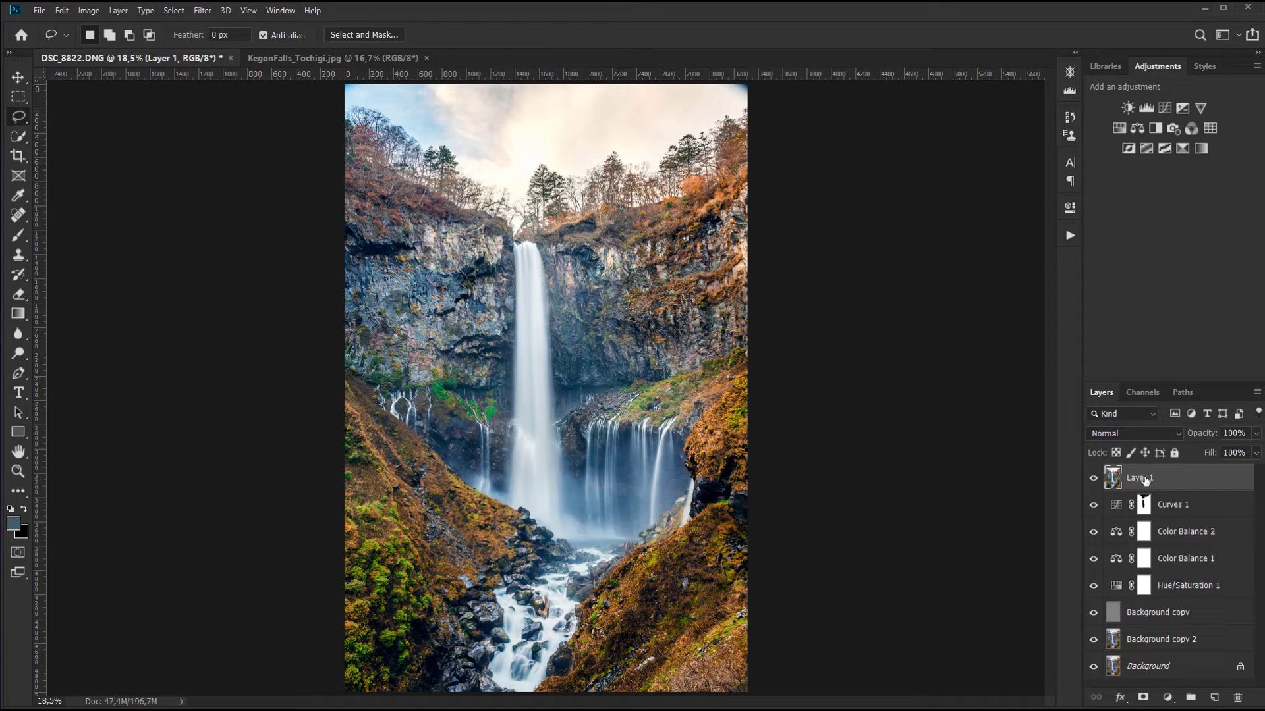
left_click(1093, 504)
mouse_move(1095, 533)
left_mouse_down()
mouse_move(1108, 586)
mouse_move(1096, 666)
left_mouse_up()
key("ctrl+a")
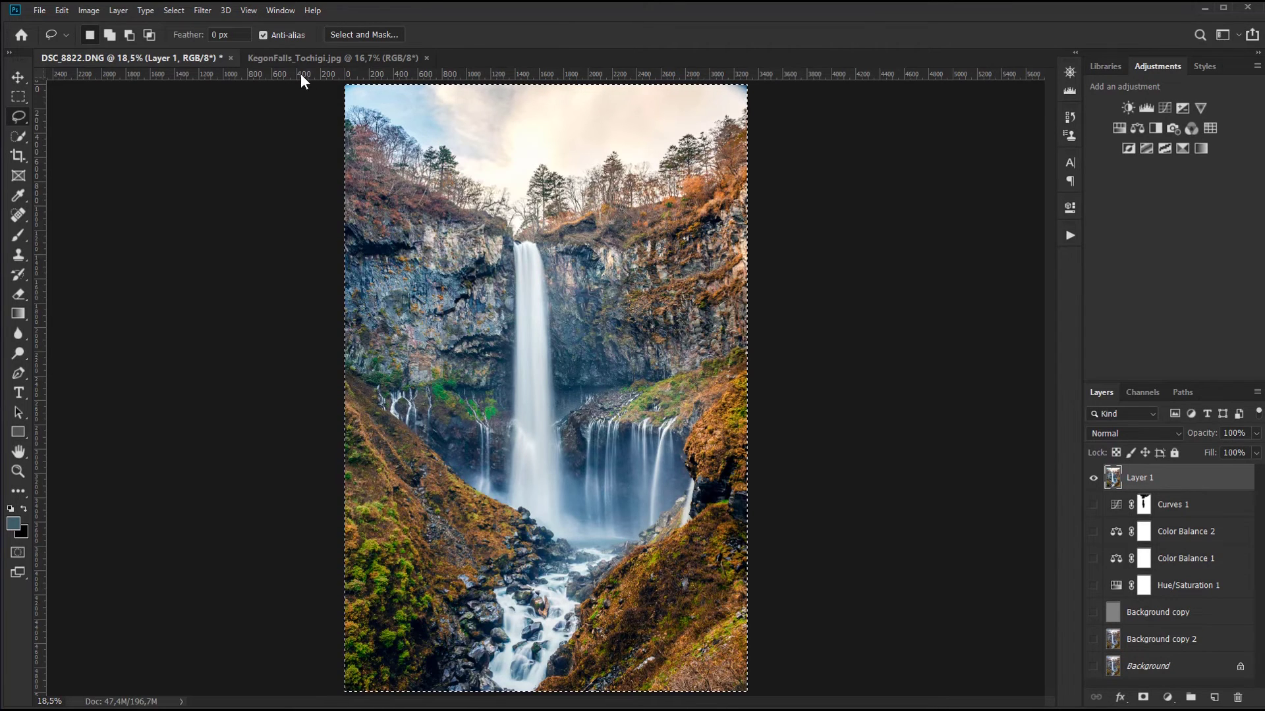
Paste the edited waterfall over the original KegonFalls photo and toggle it to compare.
left_click(305, 61)
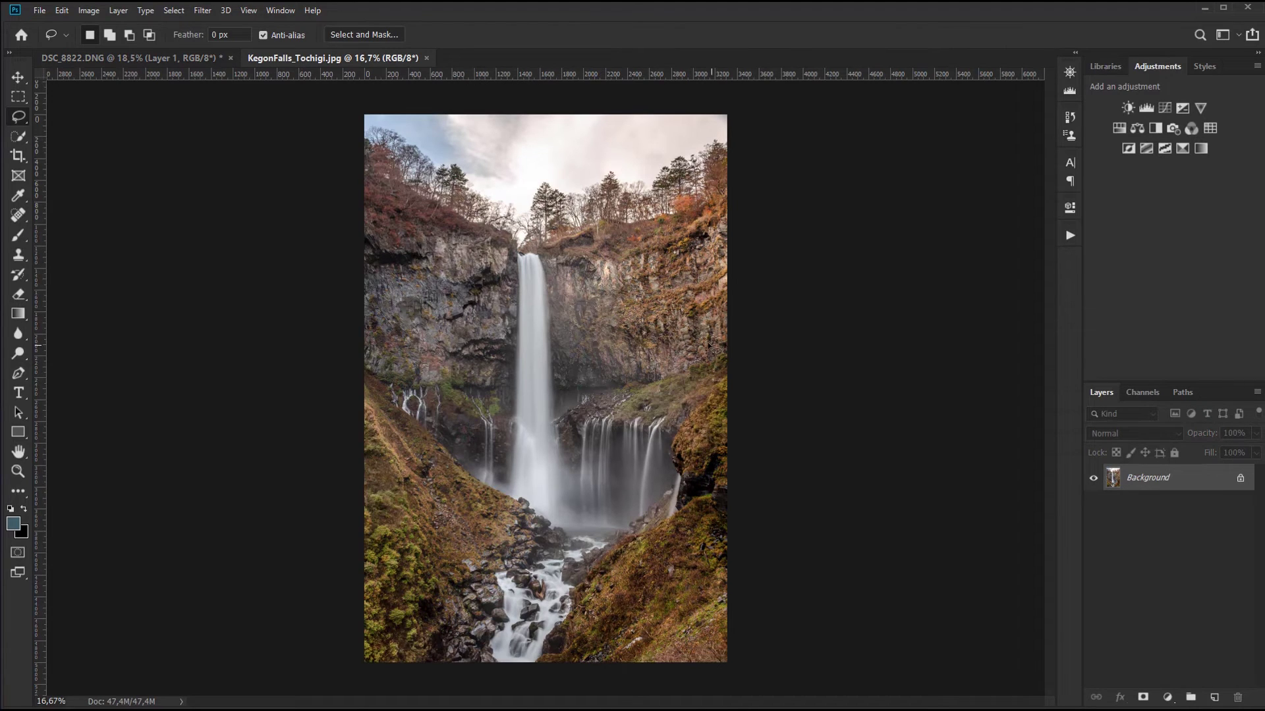
key("ctrl+v")
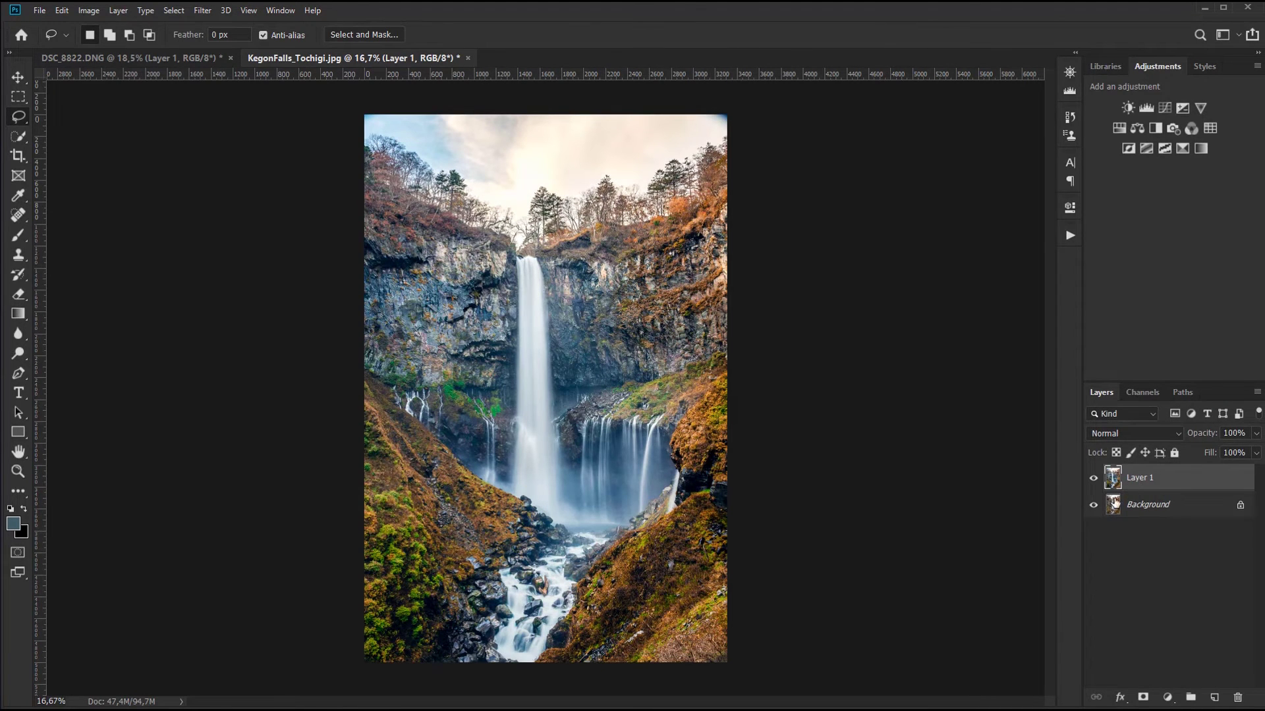
left_click(1093, 479)
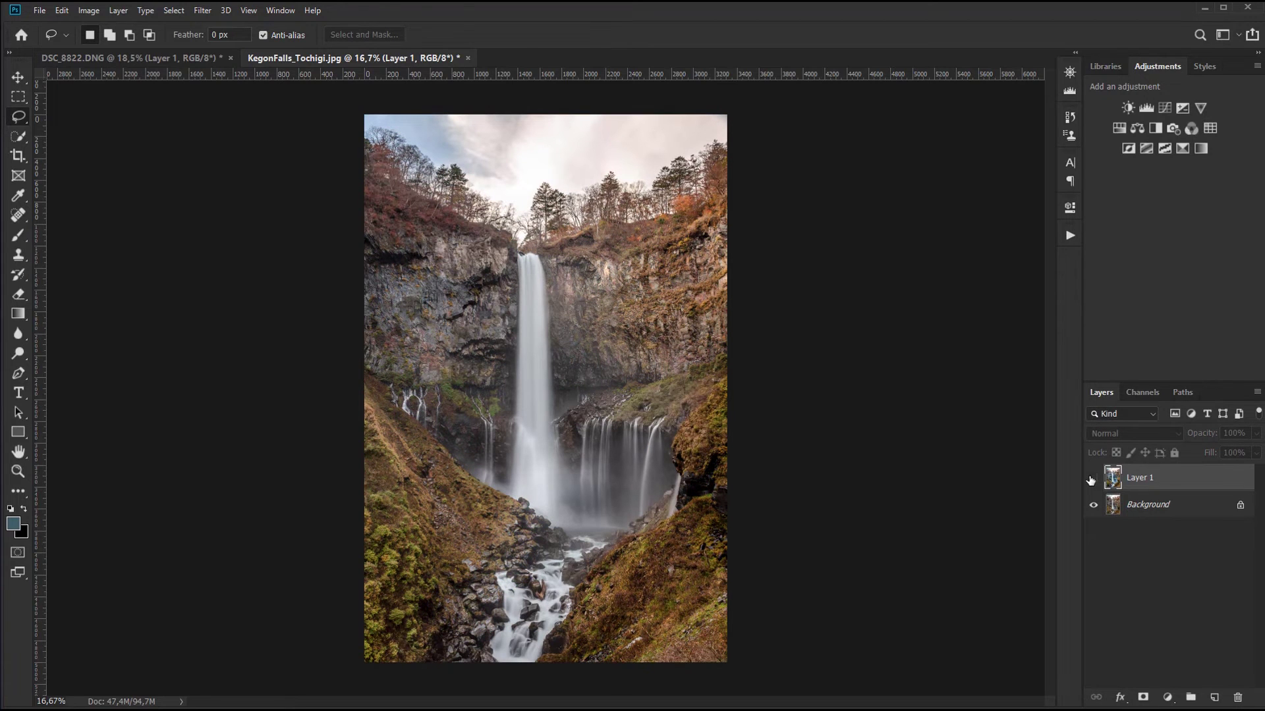
left_click(1092, 479)
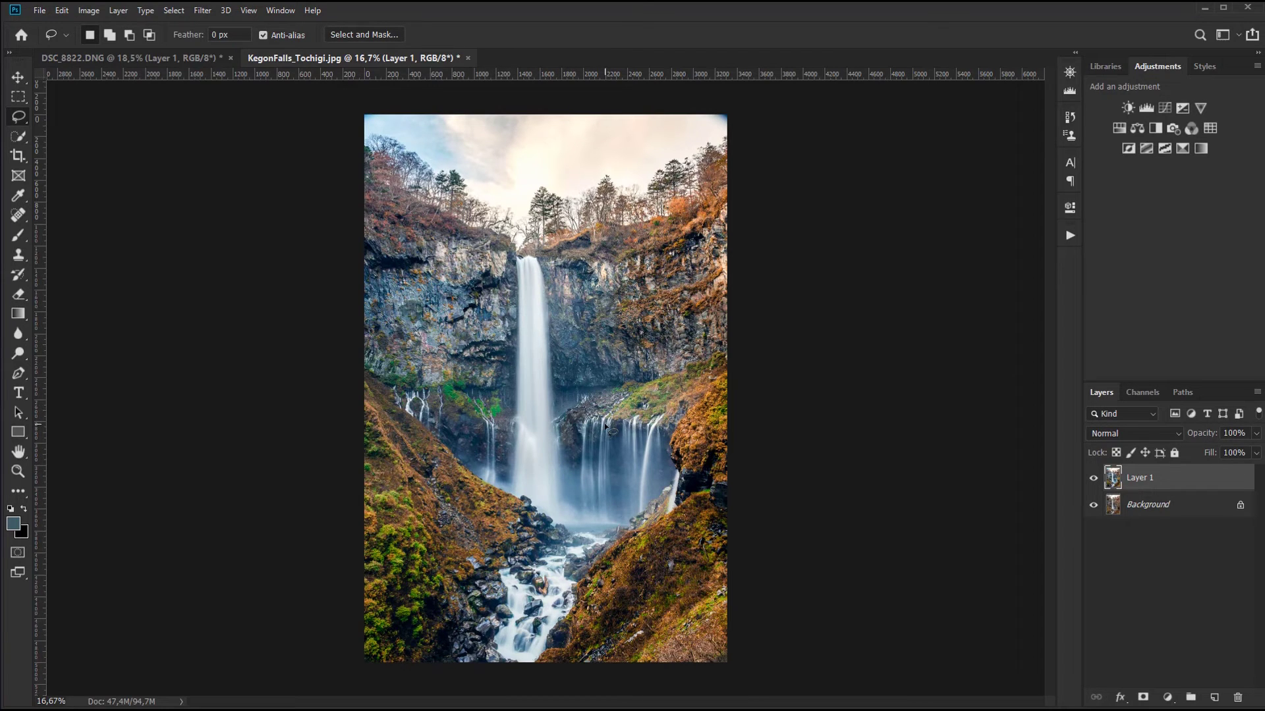
double_click(18, 451)
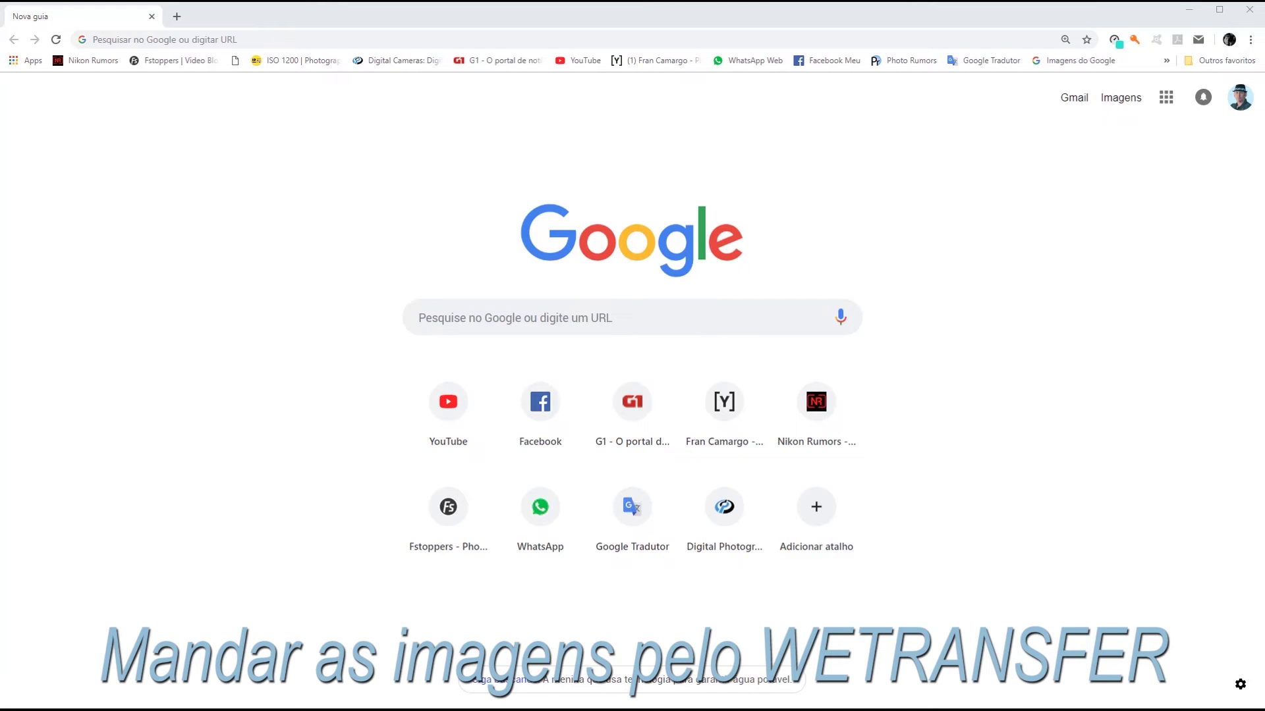
Go to wetransfer.com by typing 'we' and accepting the autocomplete suggestion.
left_click(244, 41)
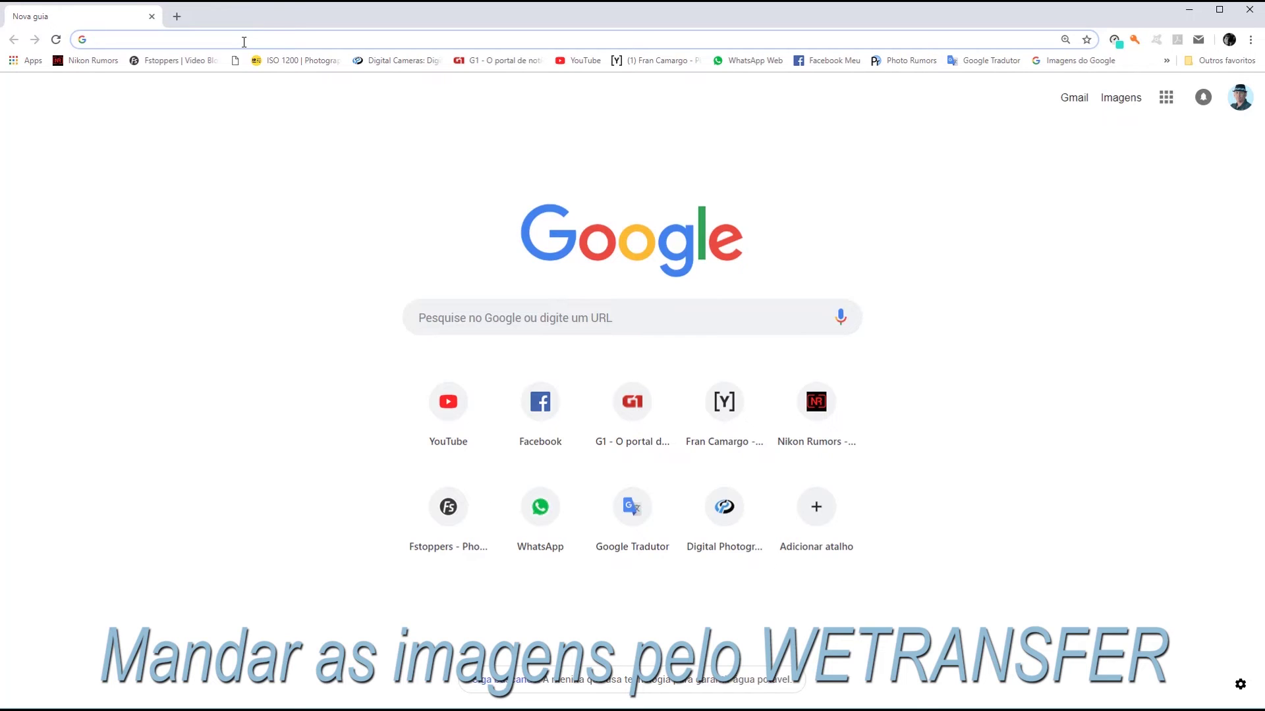
type("wetransfer.com")
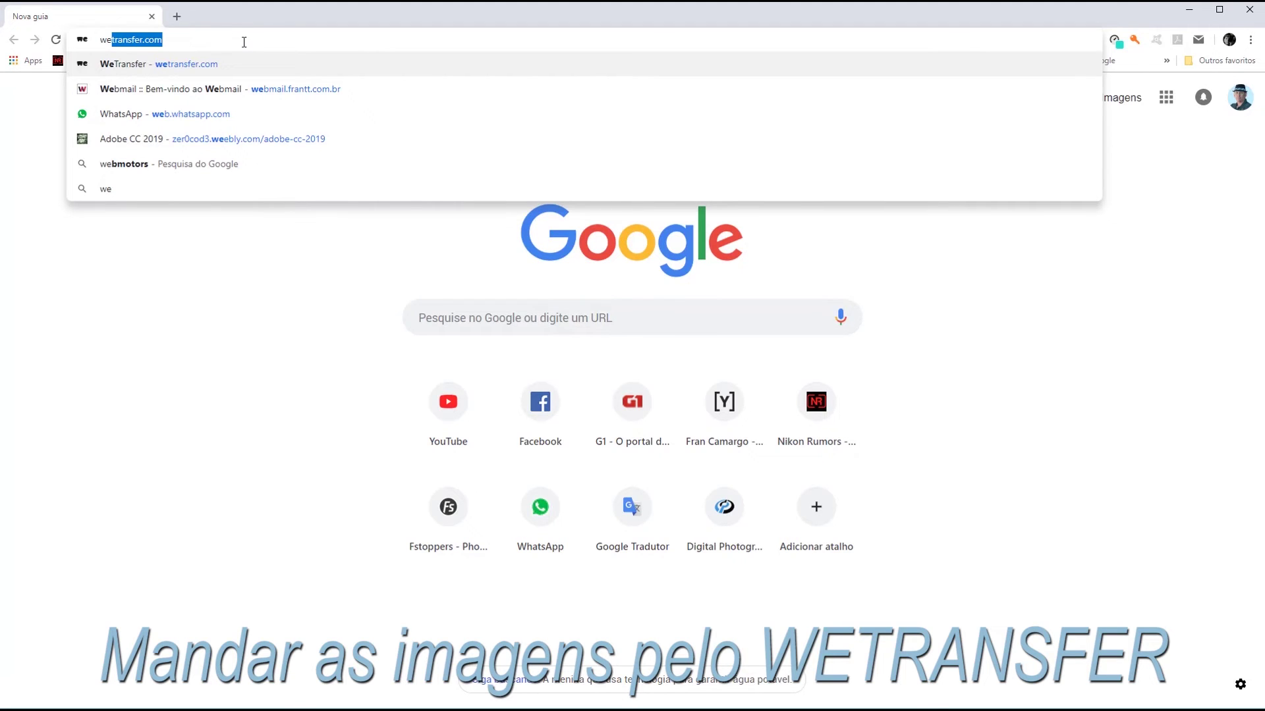
key("Return")
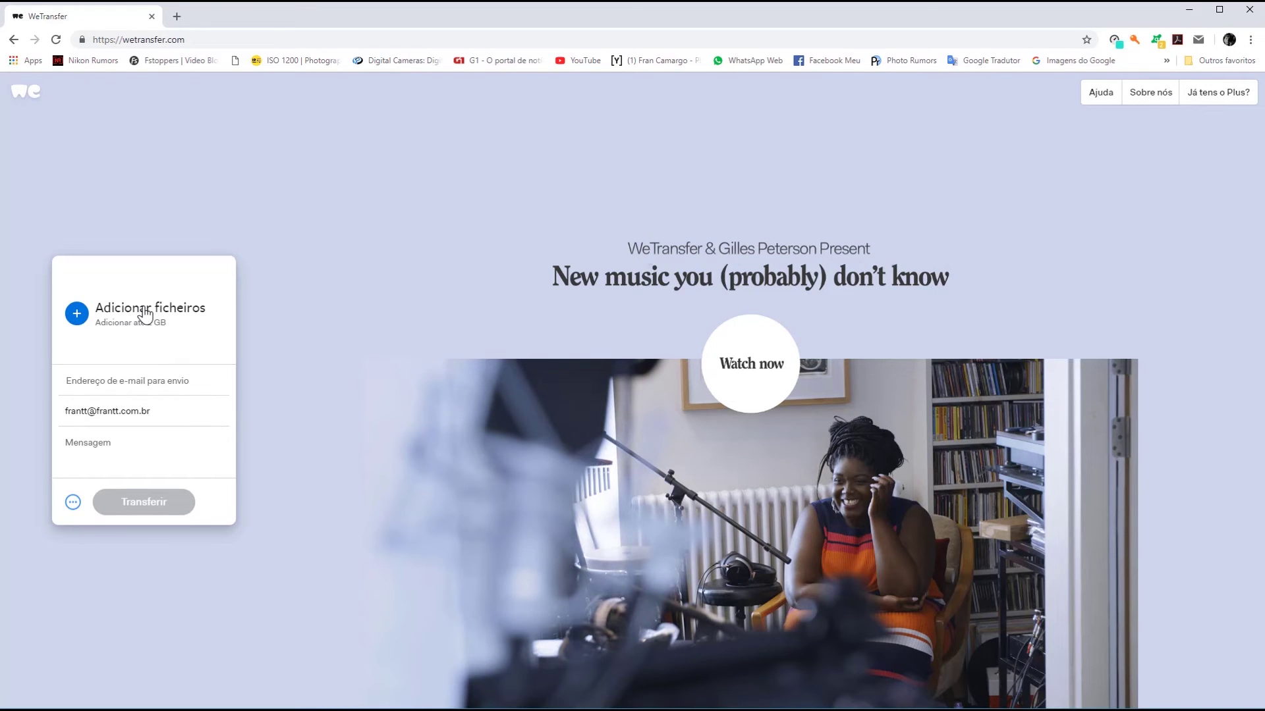
Attach _DSC2546.NEF and Untitled-1ww.jpg to the WeTransfer send form.
left_click(77, 315)
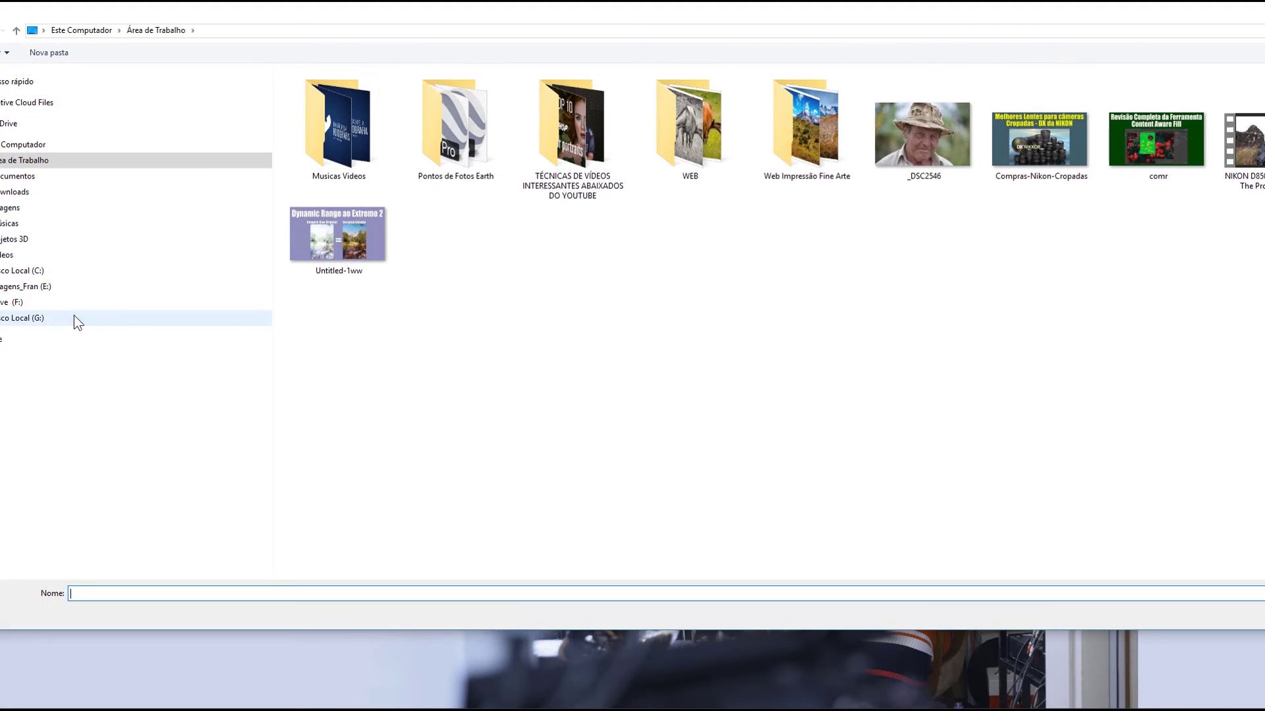
left_click(926, 148)
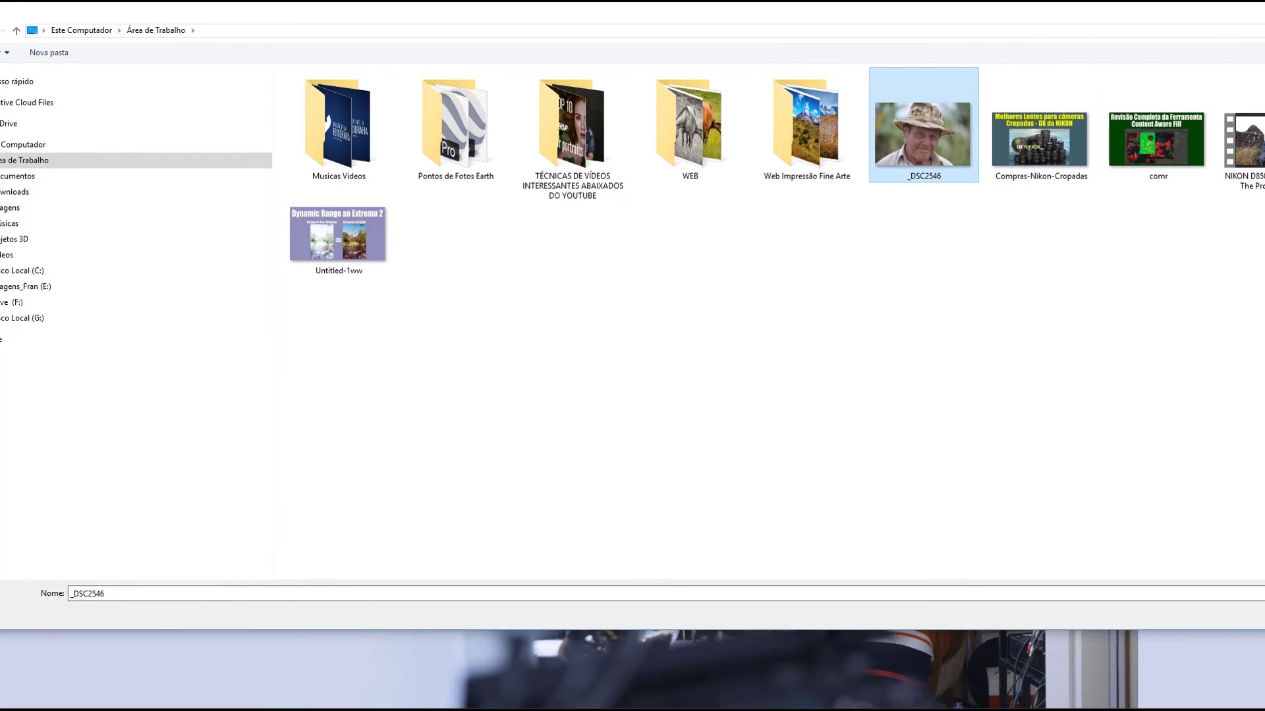
double_click(926, 148)
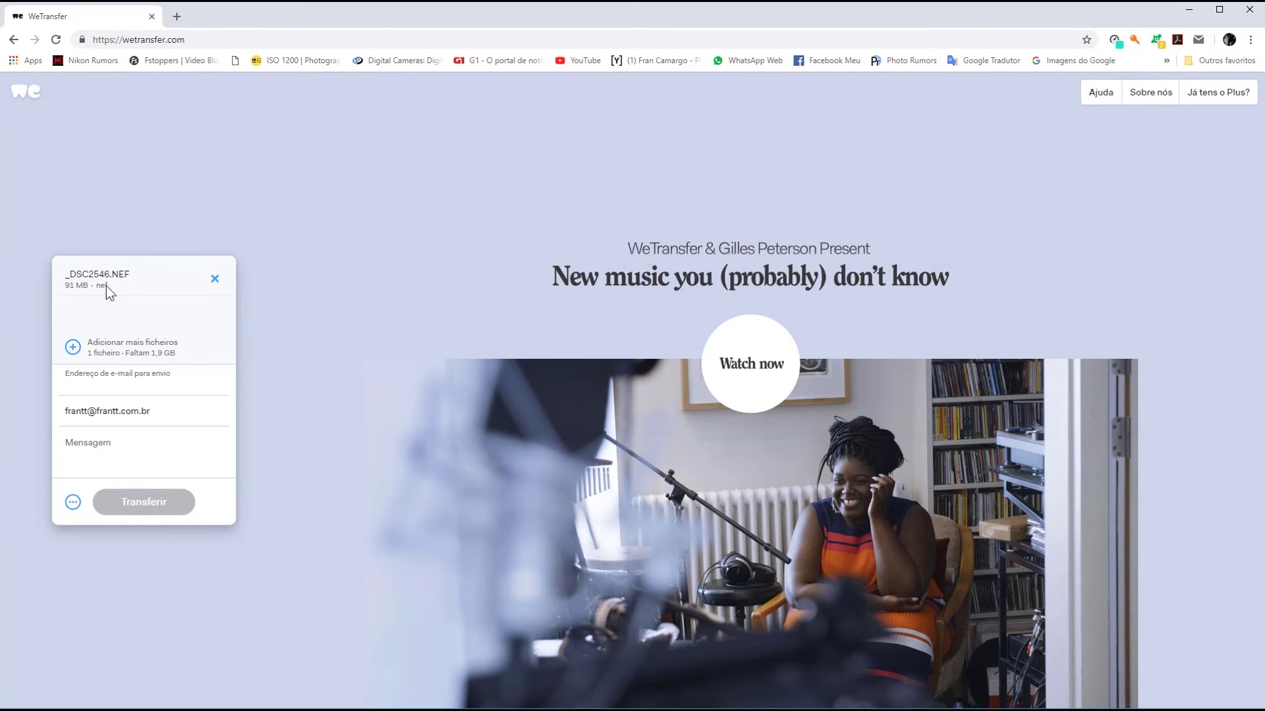
left_click(73, 349)
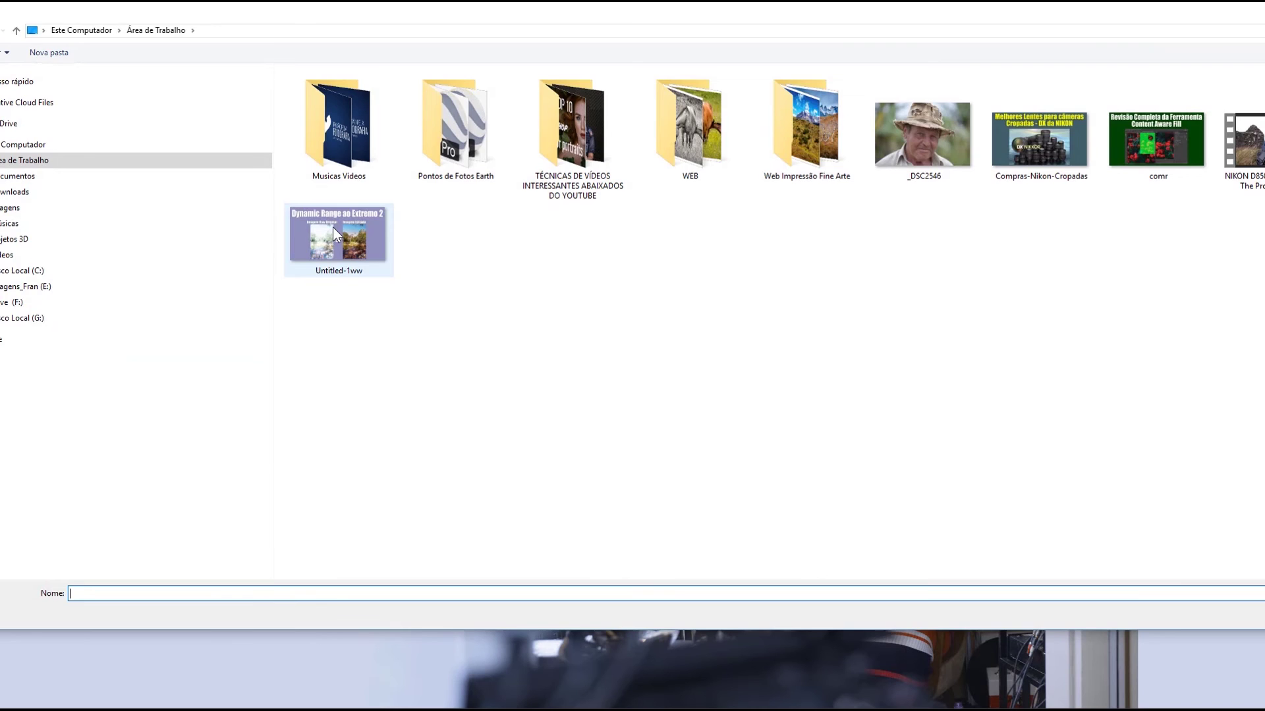
double_click(333, 227)
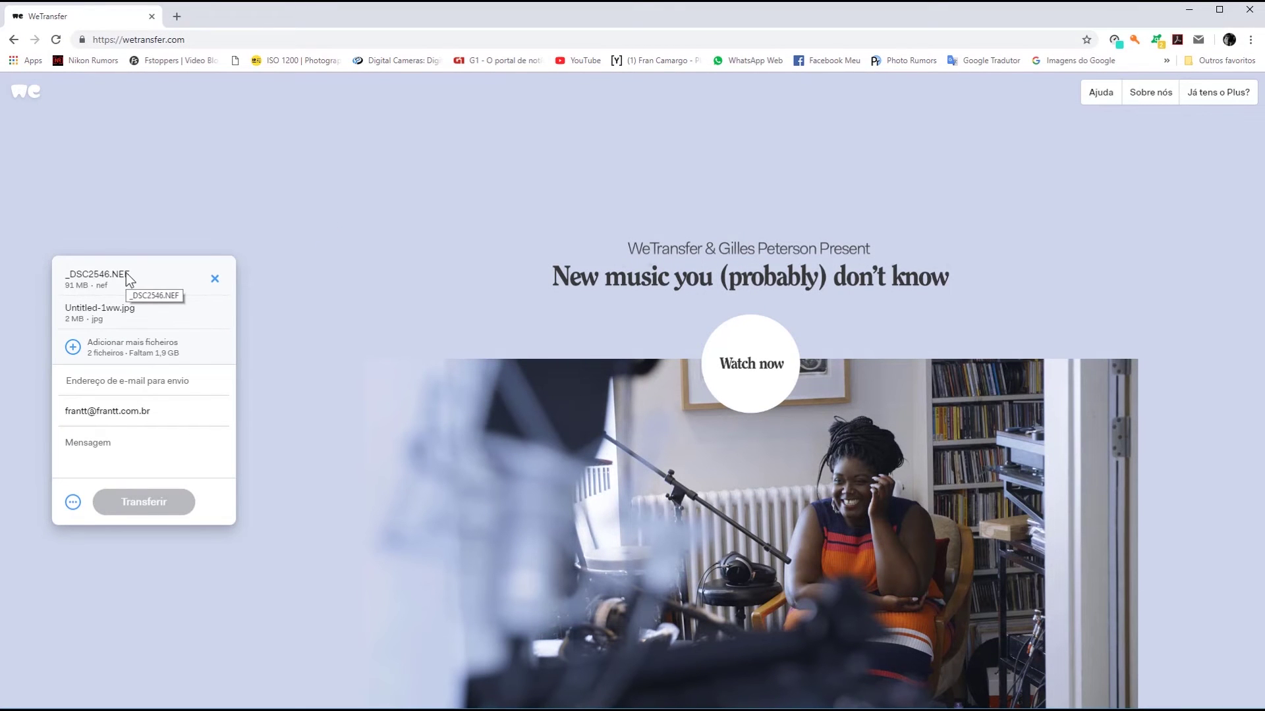
mouse_move(113, 314)
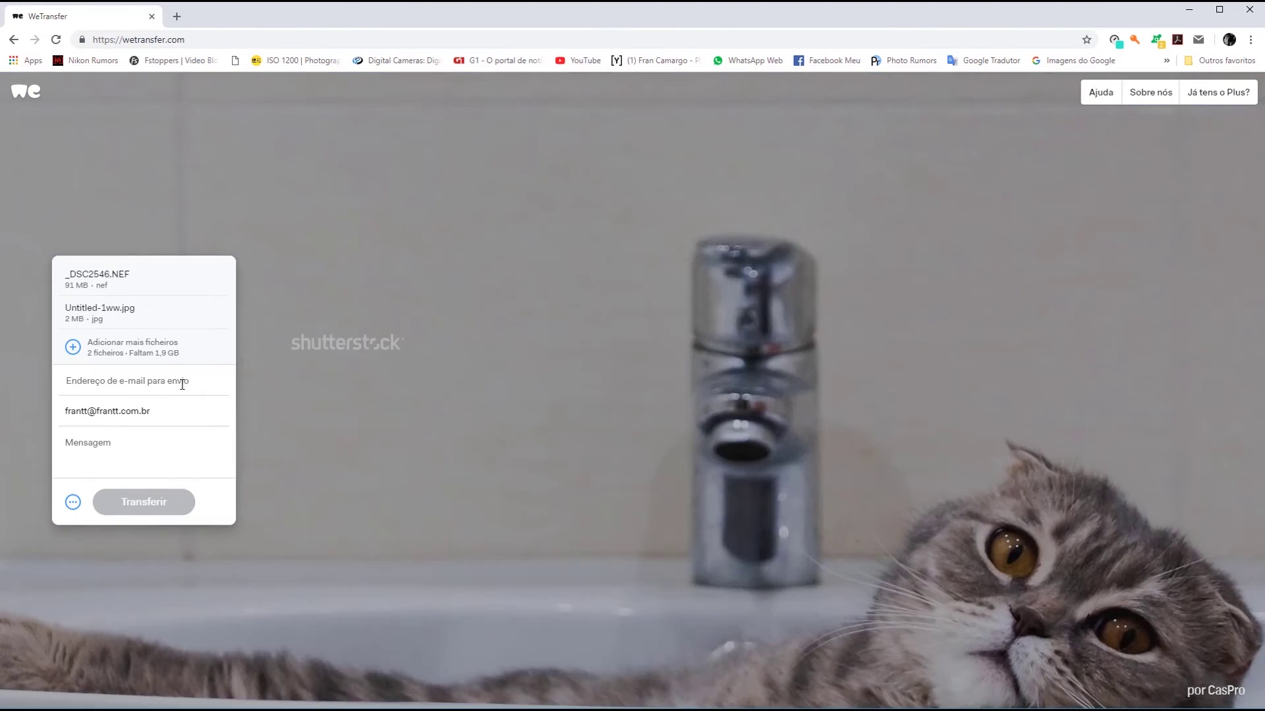
left_click(75, 386)
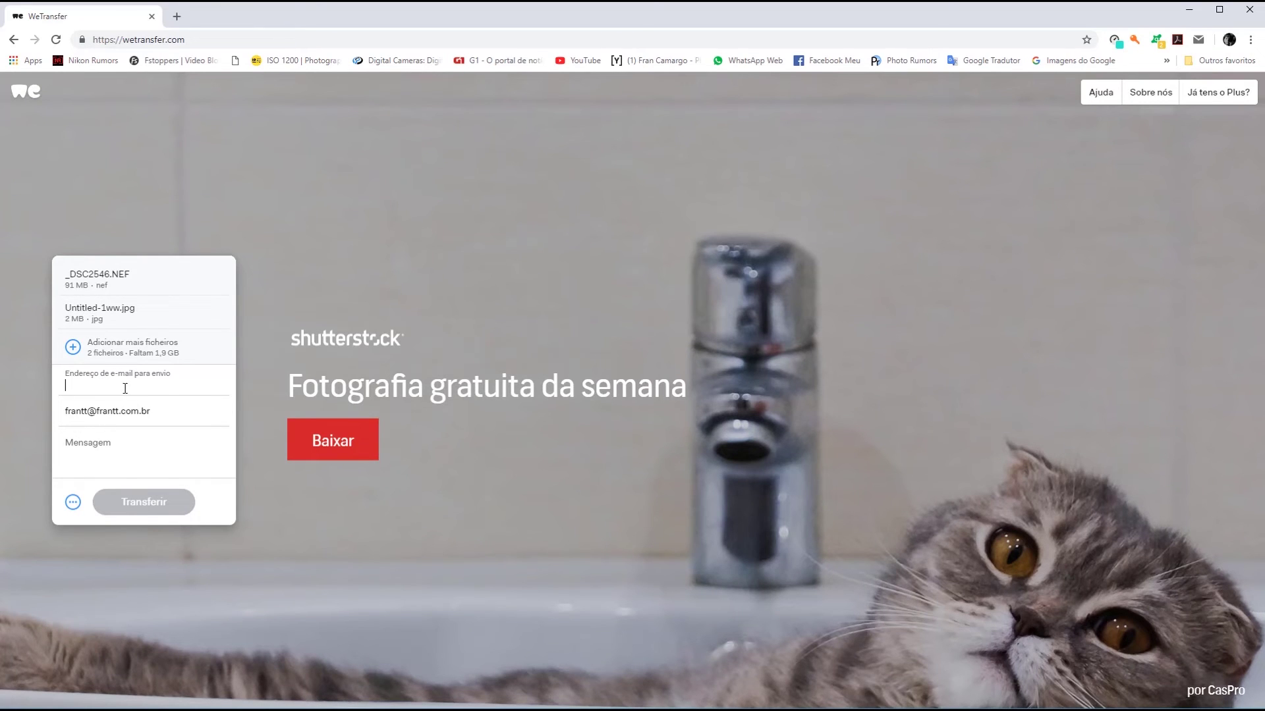
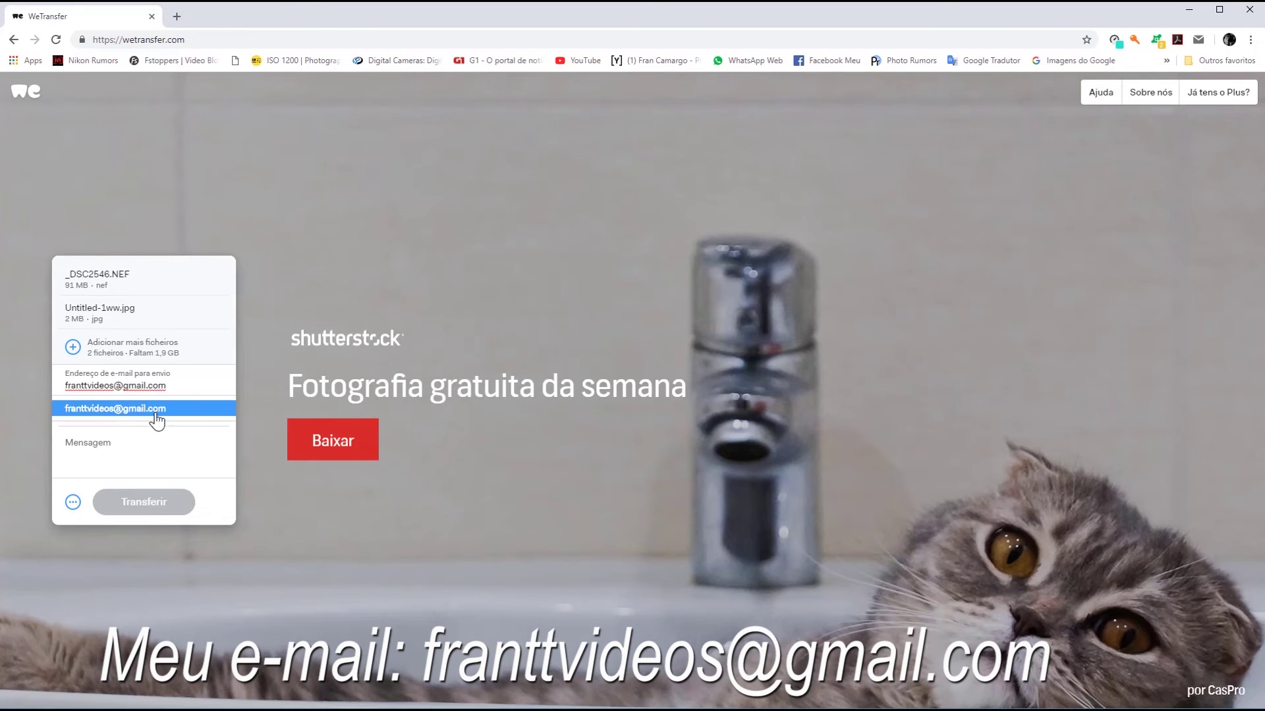
Enter the recipient's e-mail address and check the sender address.
key("Return")
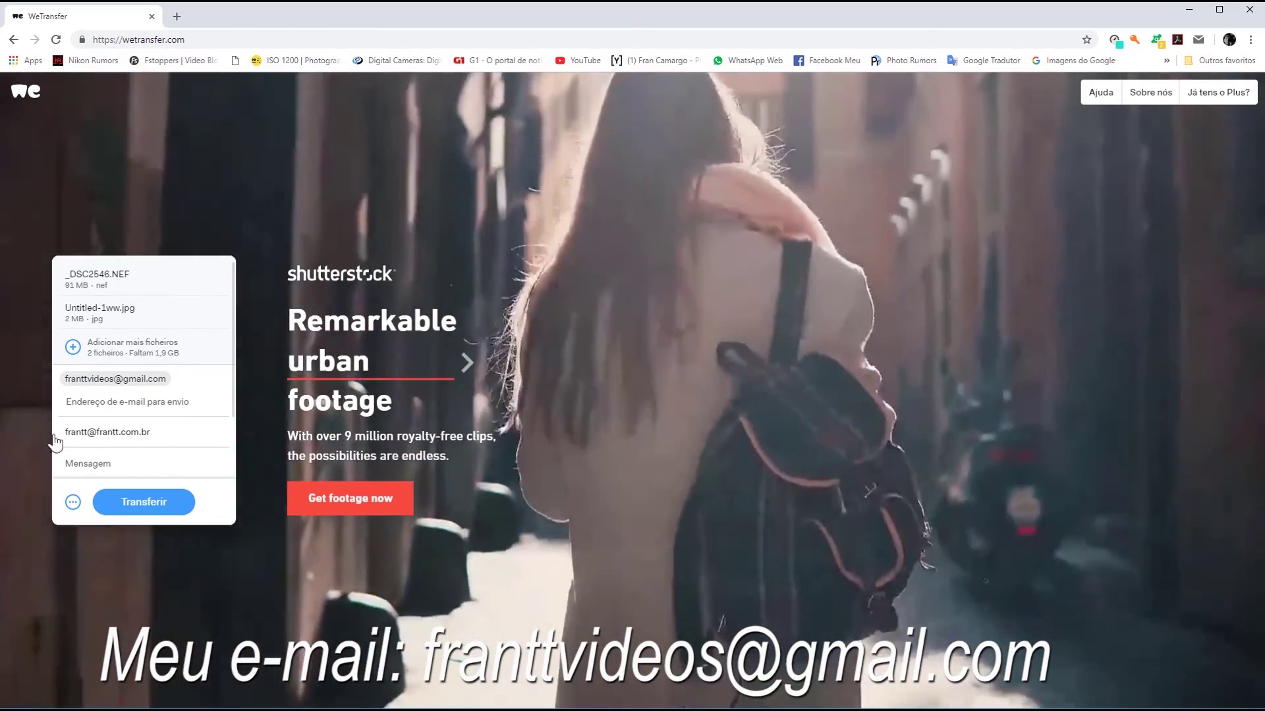
left_click(152, 434)
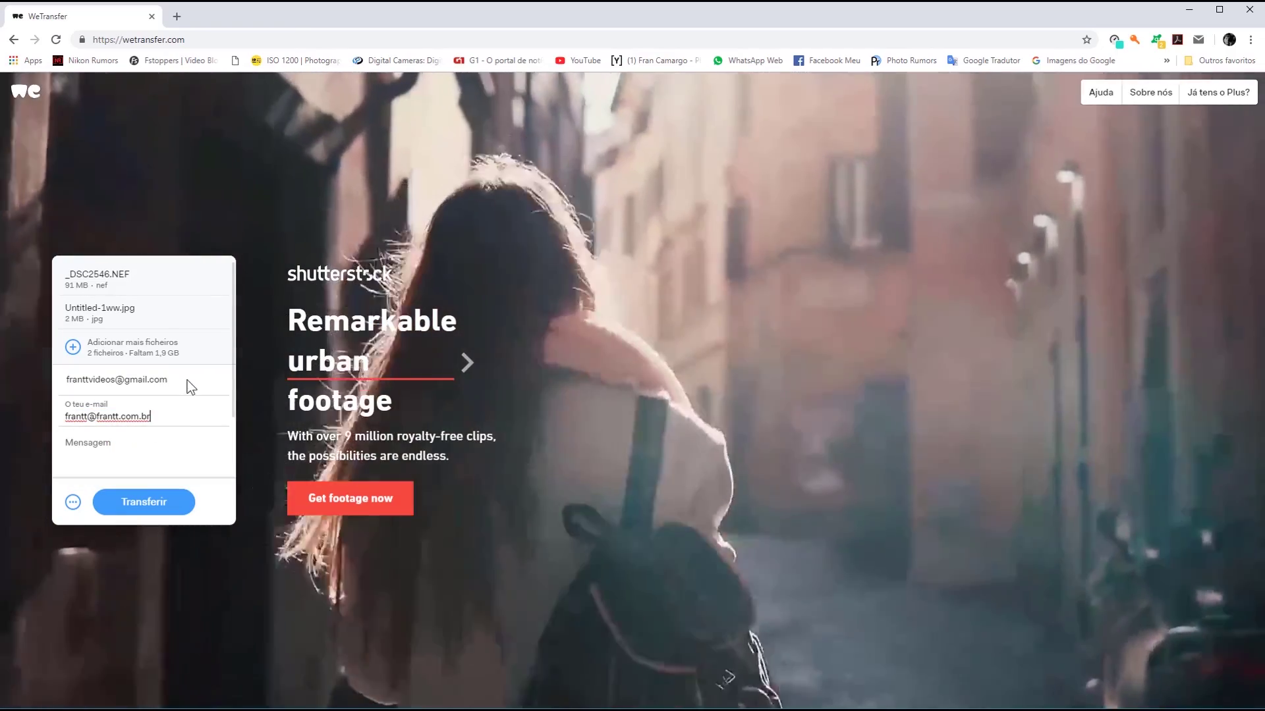
left_click(189, 384)
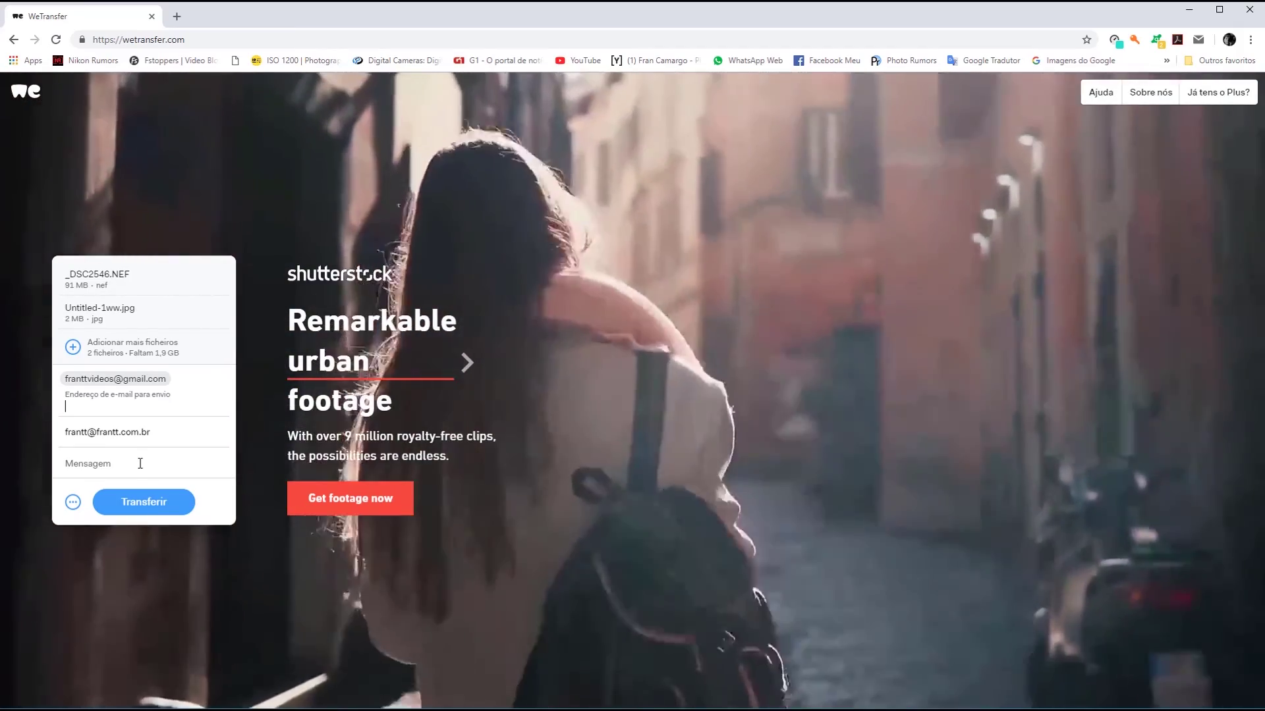
Write the message 'Analisando minha foto' followed by lines Nome, Camera and Lente.
left_click(140, 463)
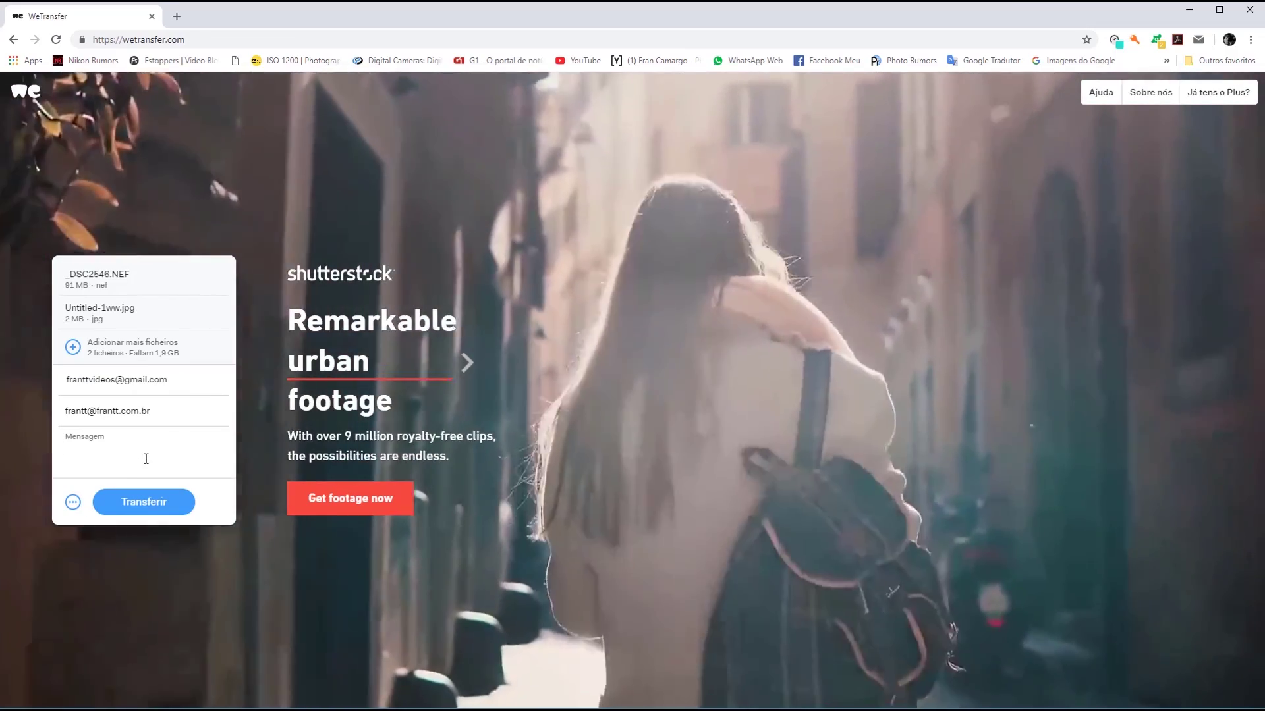
type("Anali")
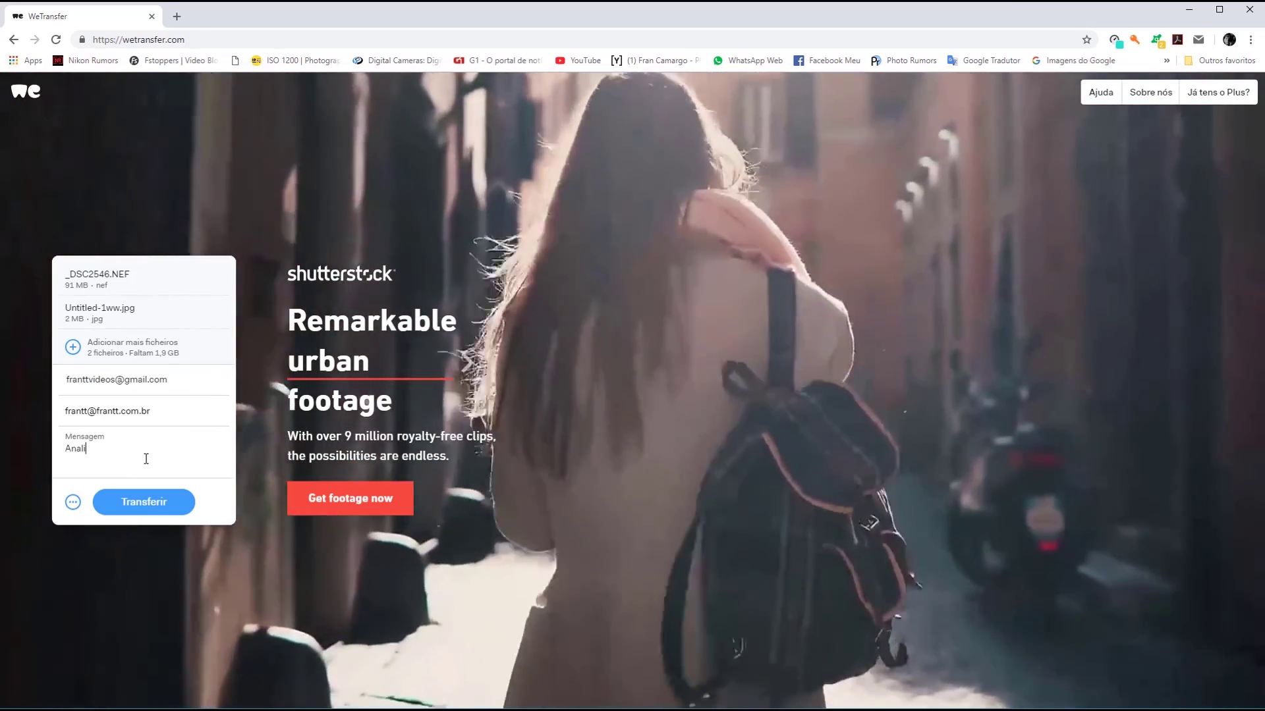
type("sando m.")
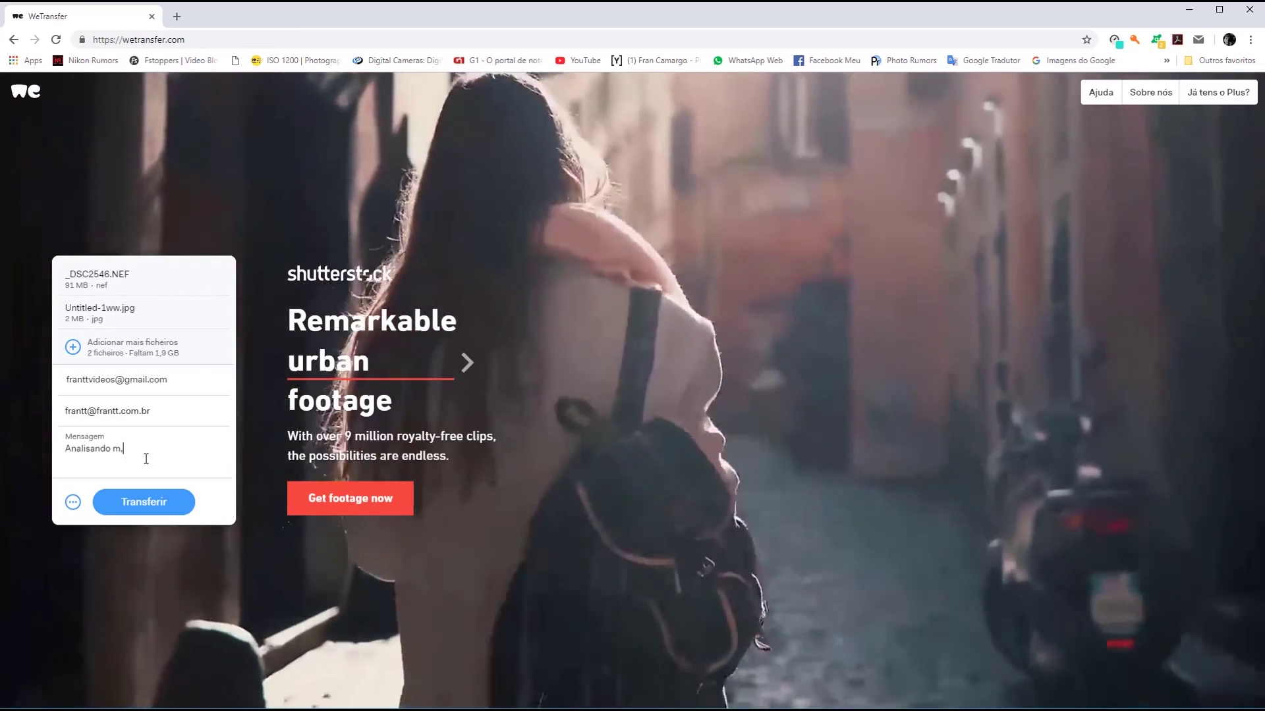
type(" m,")
key("BackSpace")
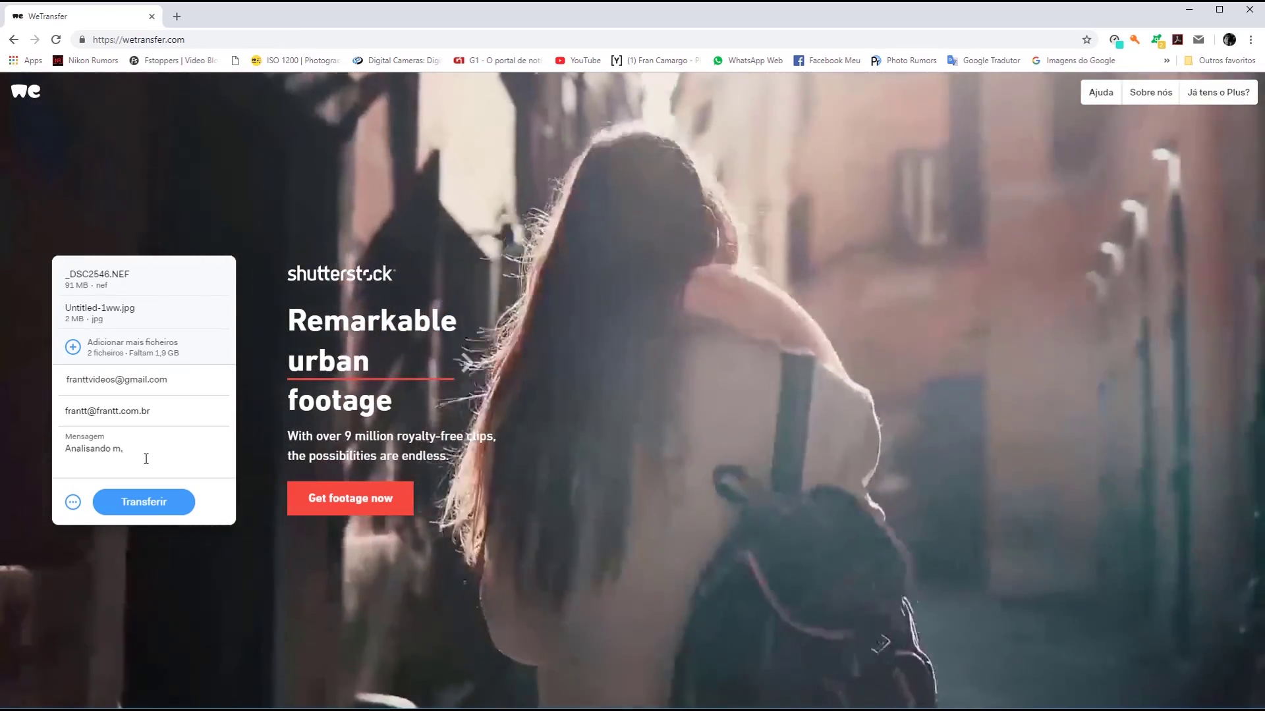
type("inha ")
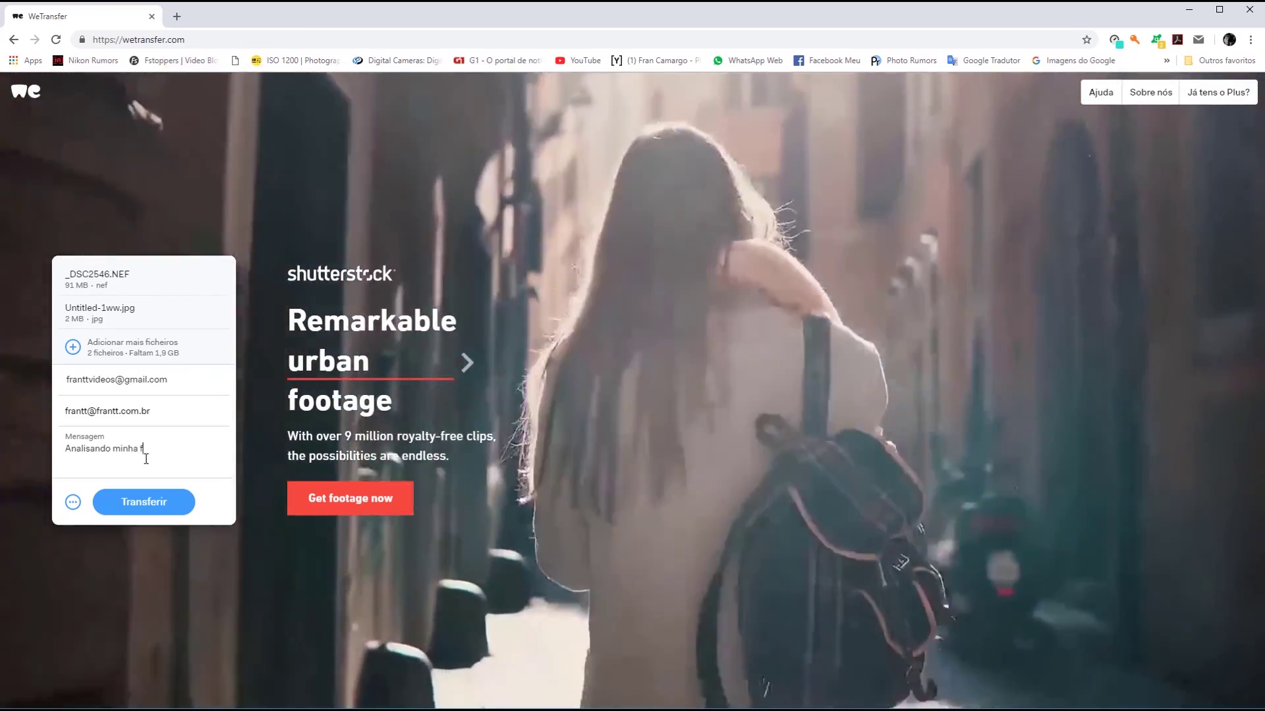
type("foto")
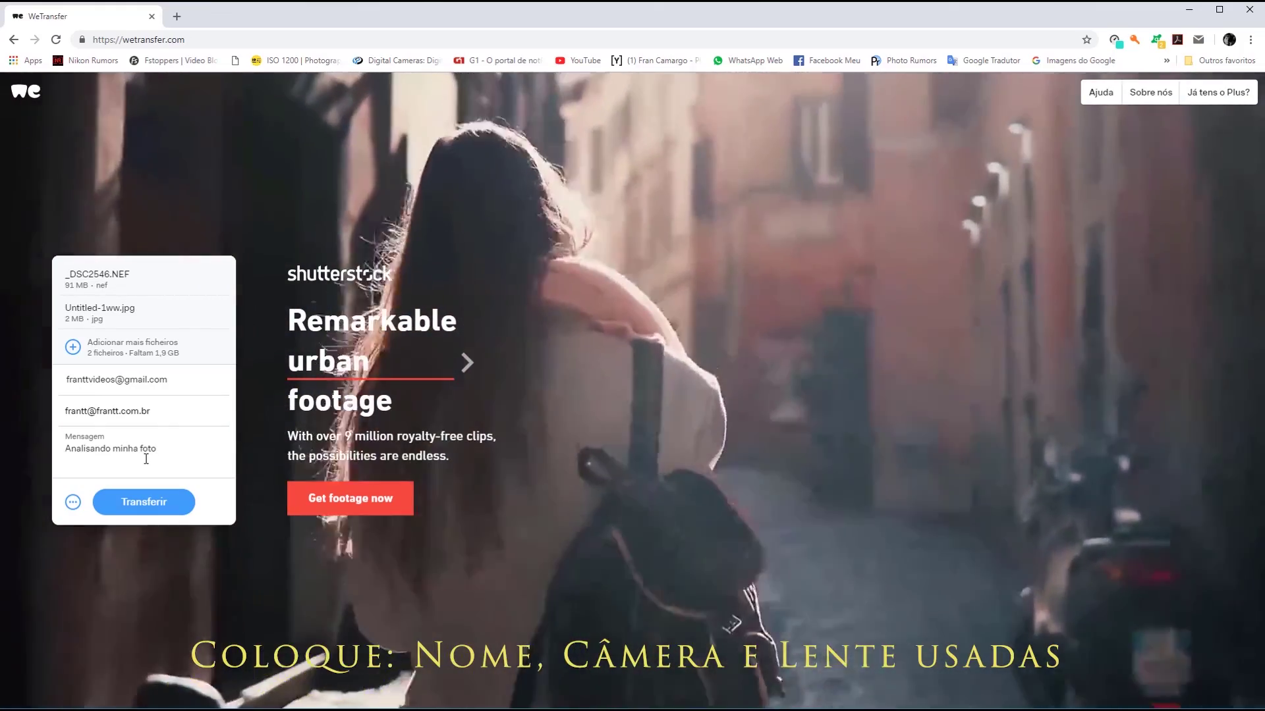
key("Return")
type("Nome")
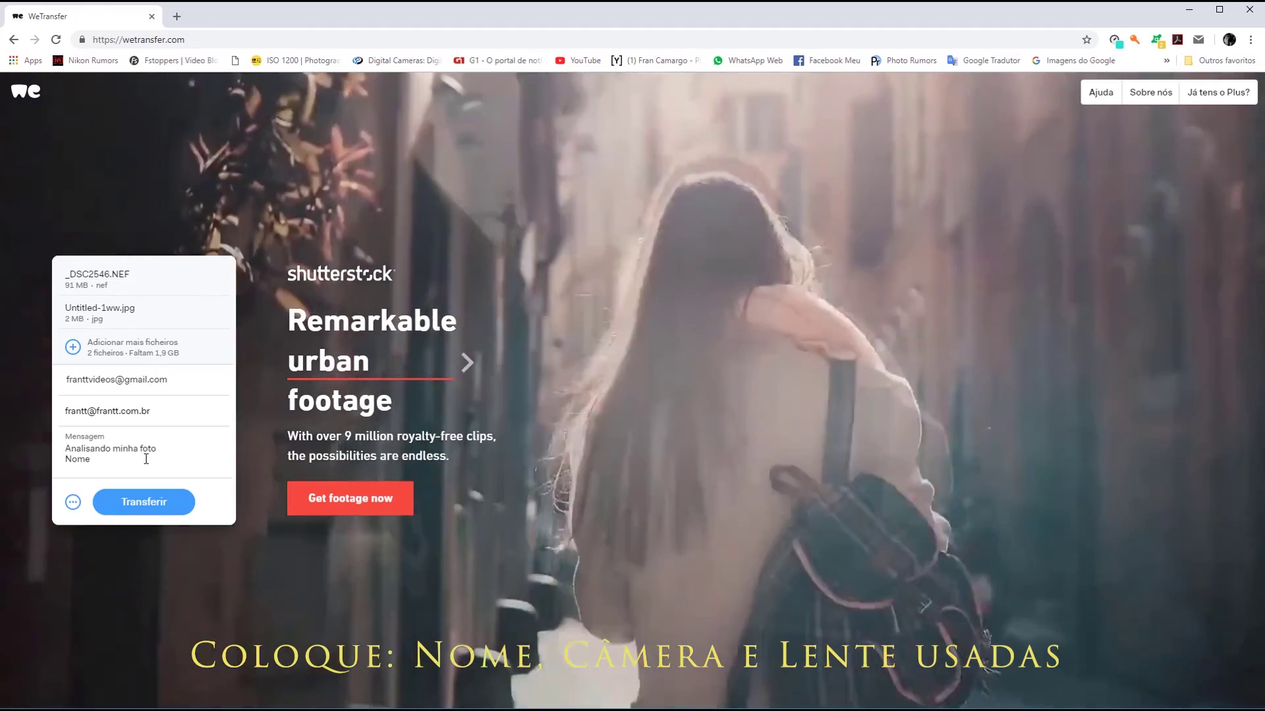
key("Return")
type("Camera")
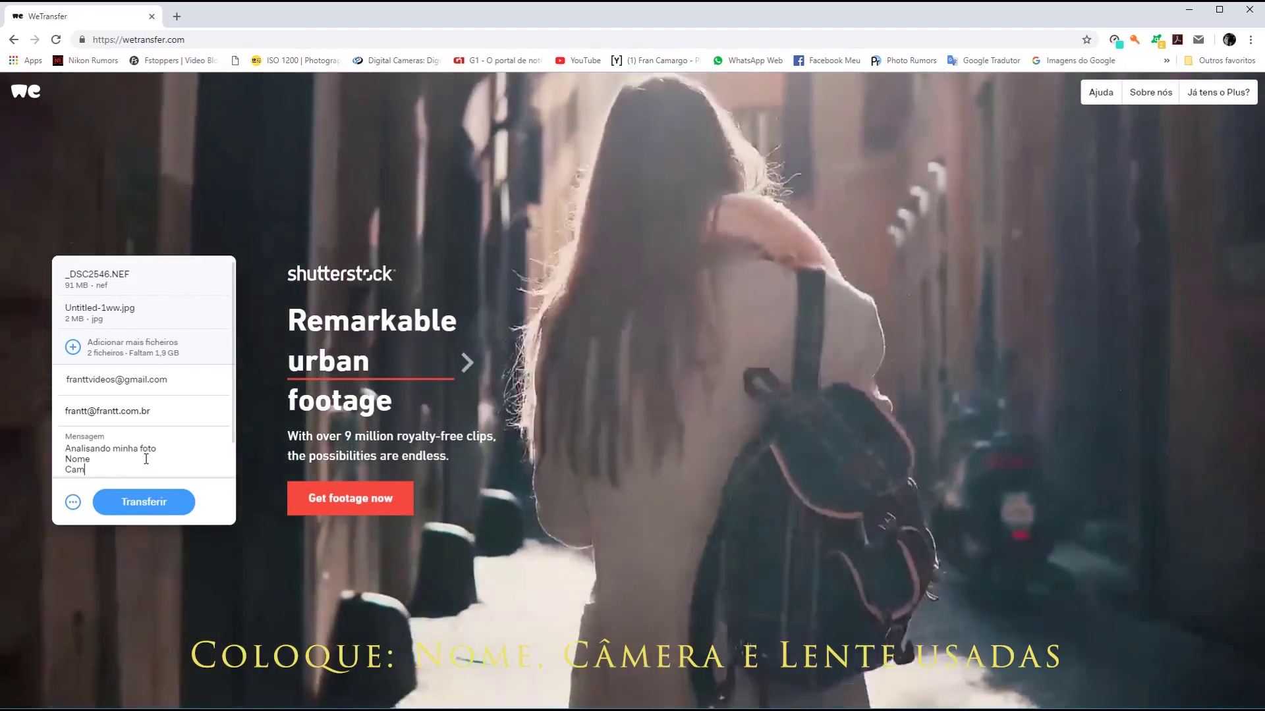
key("Return")
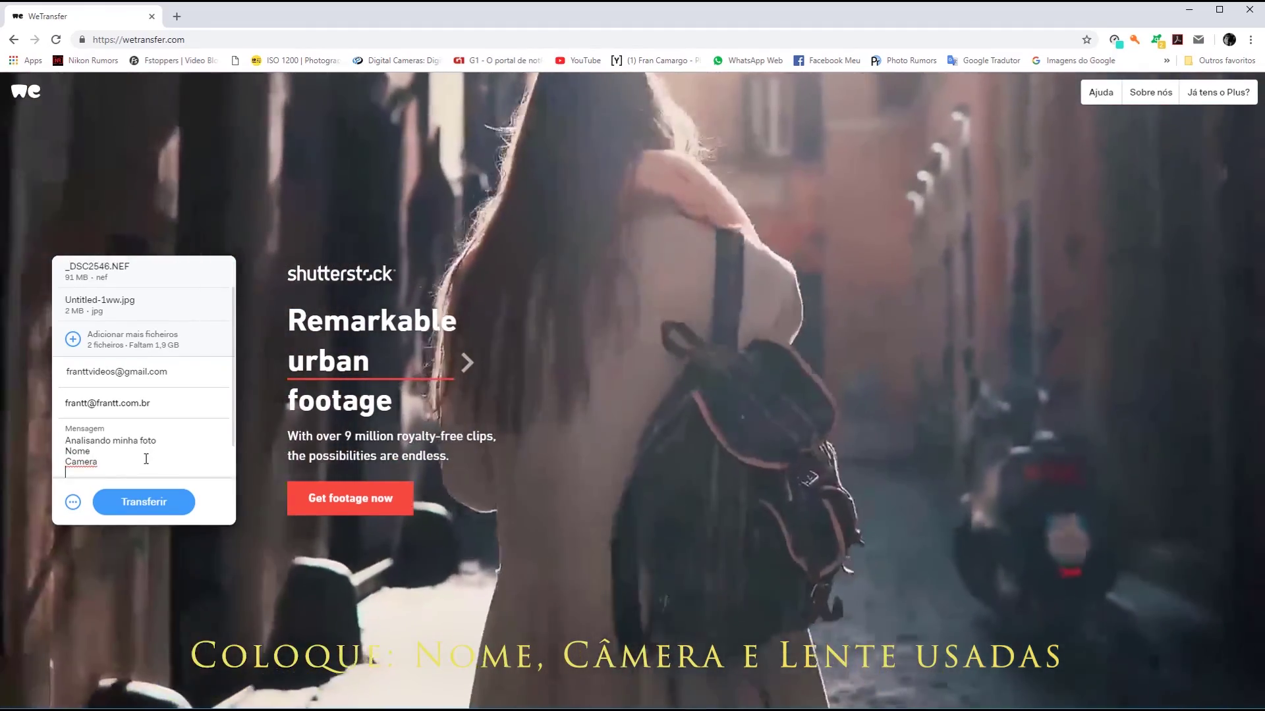
type("Lente")
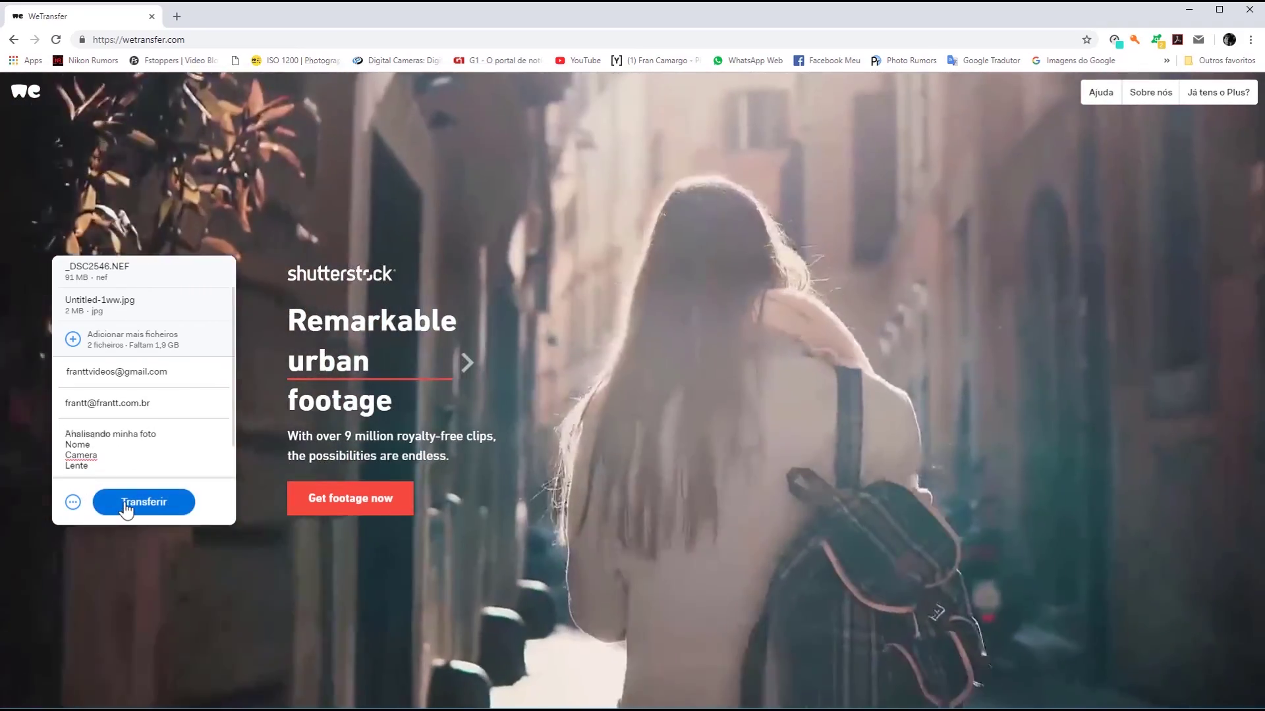
Start the transfer with Transferir, uploading both files with the message.
left_click(117, 506)
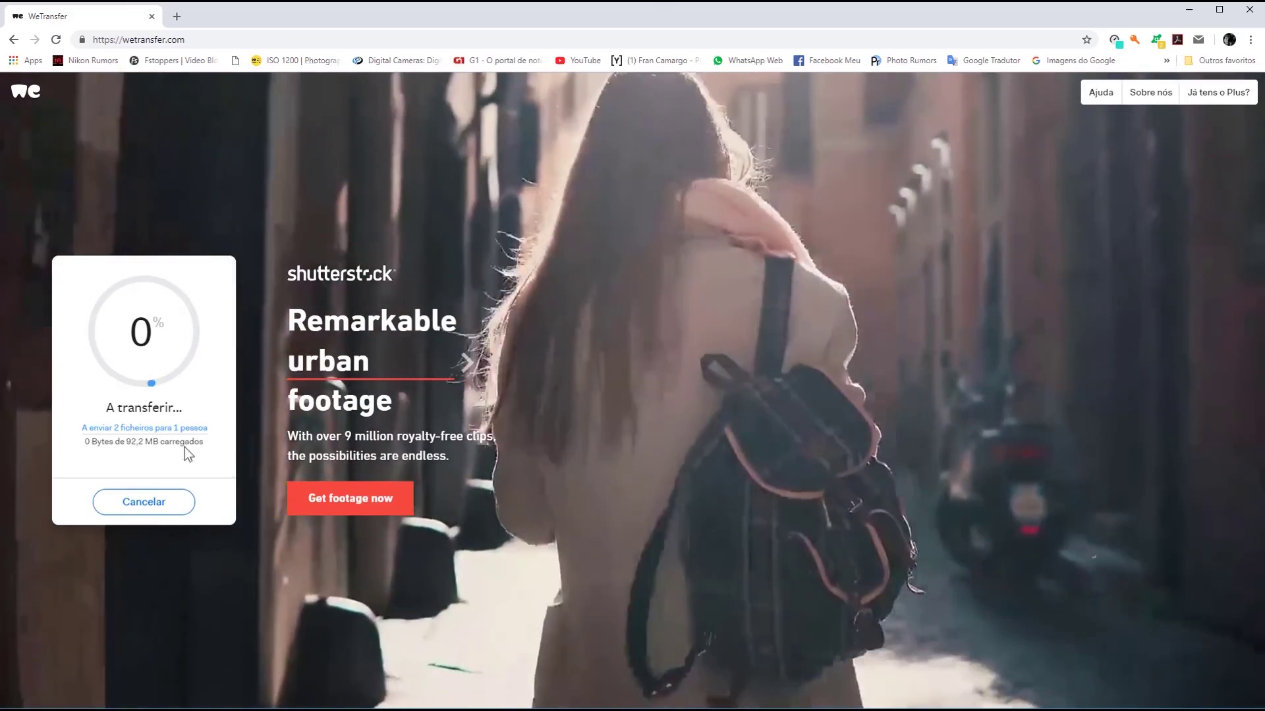